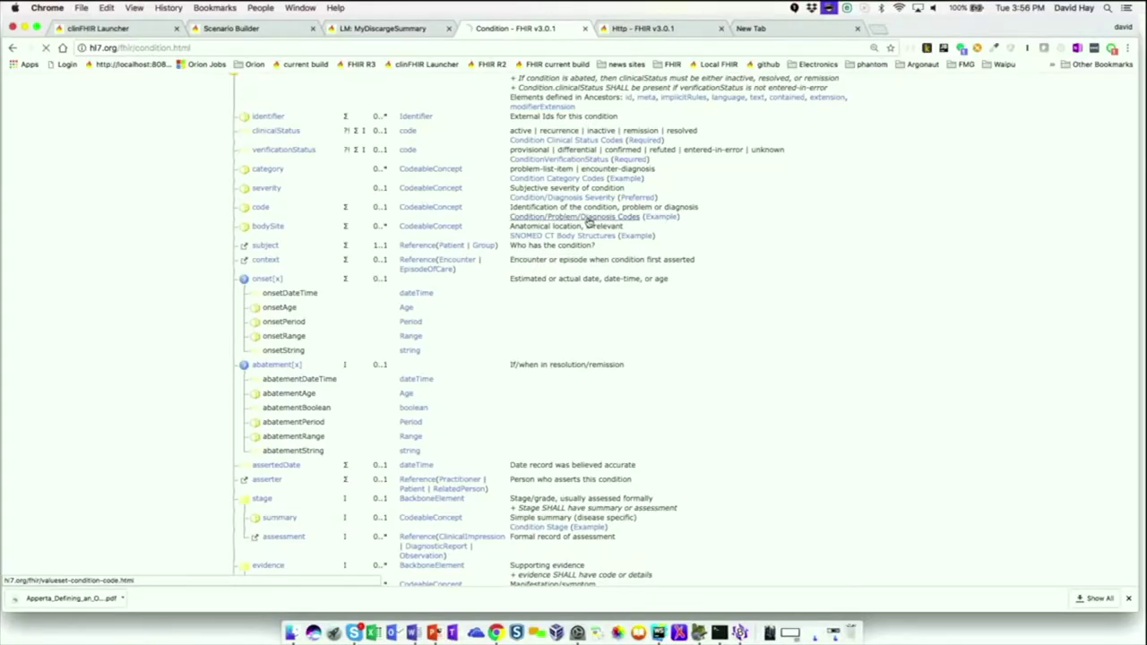
Open the Condition/Problem/Diagnosis Codes value set and examine its content logical definition, including the SNOMED Clinical finding rule.
click(588, 220)
scroll(556, 276, down, 10)
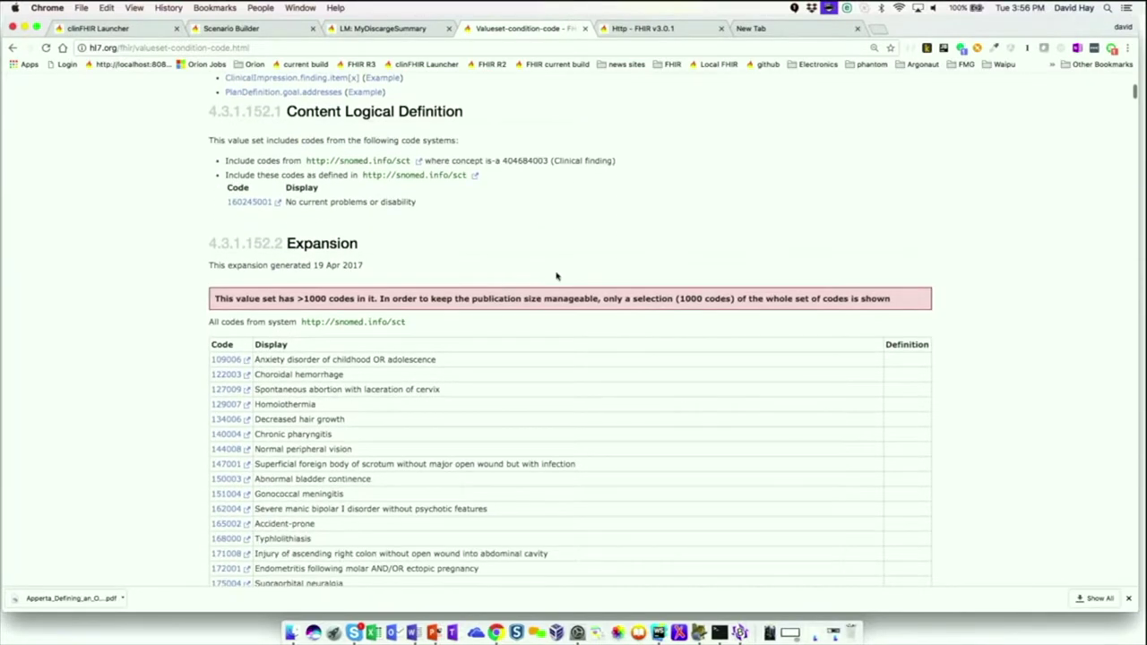
scroll(555, 276, up, 4)
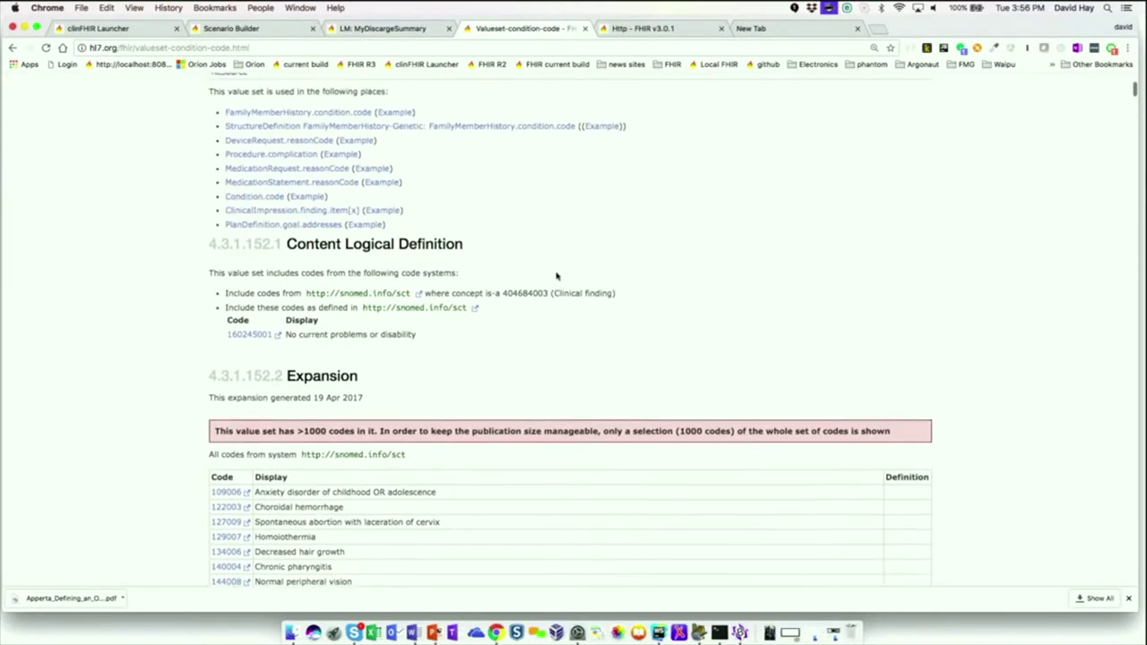
scroll(556, 276, up, 3)
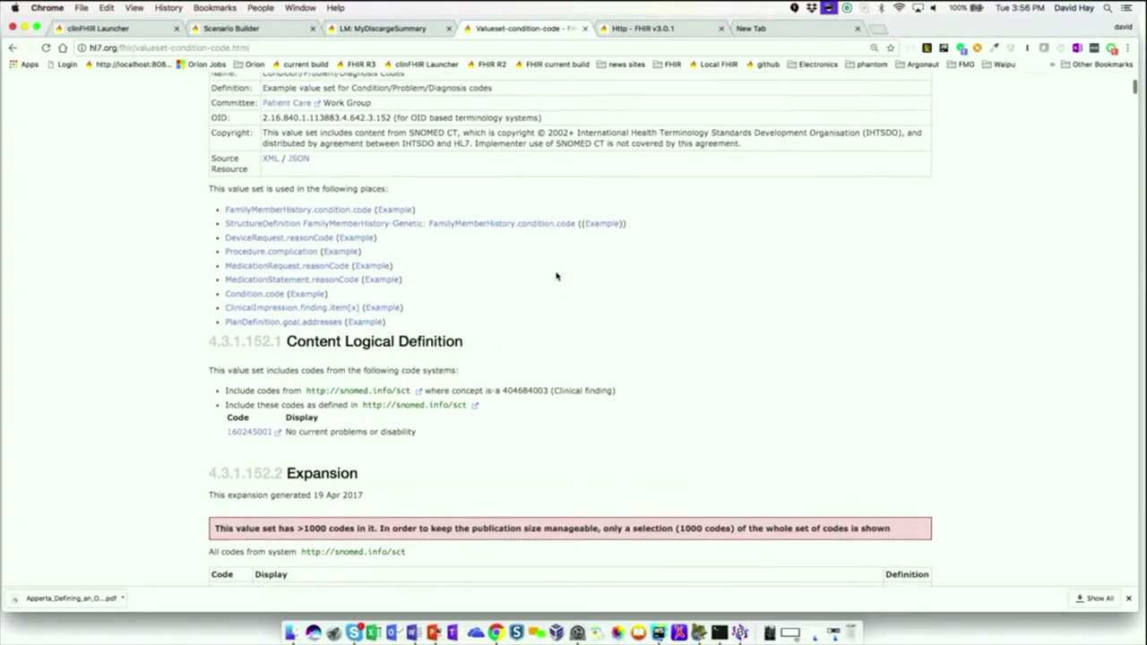
scroll(555, 276, up, 2)
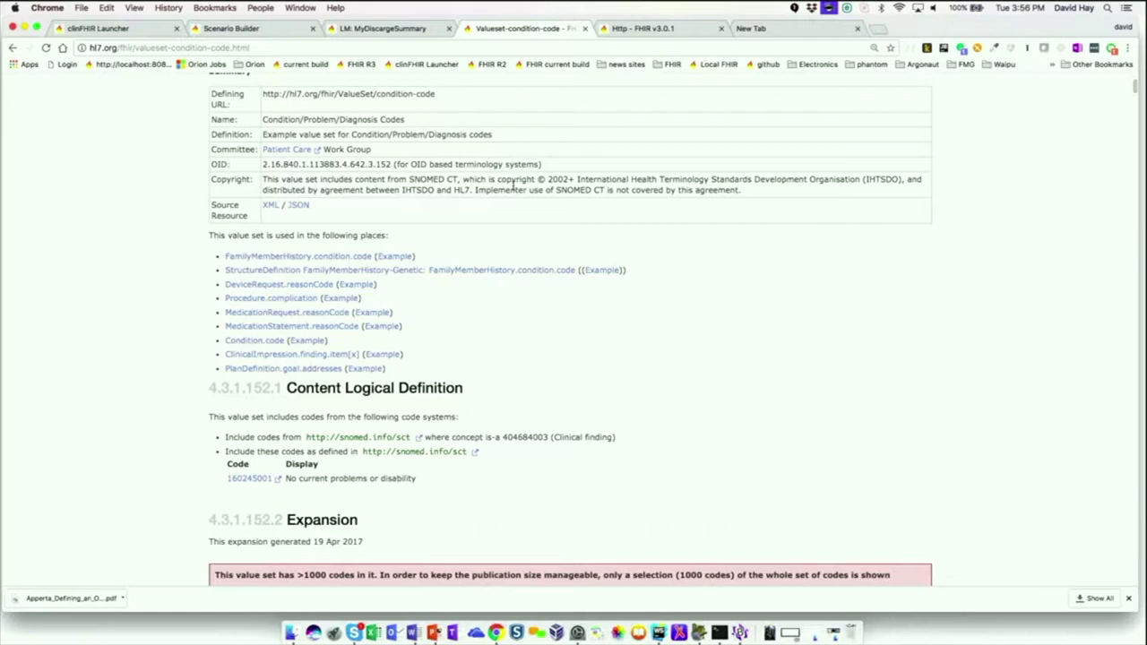
scroll(513, 185, down, 2)
scroll(514, 189, down, 1)
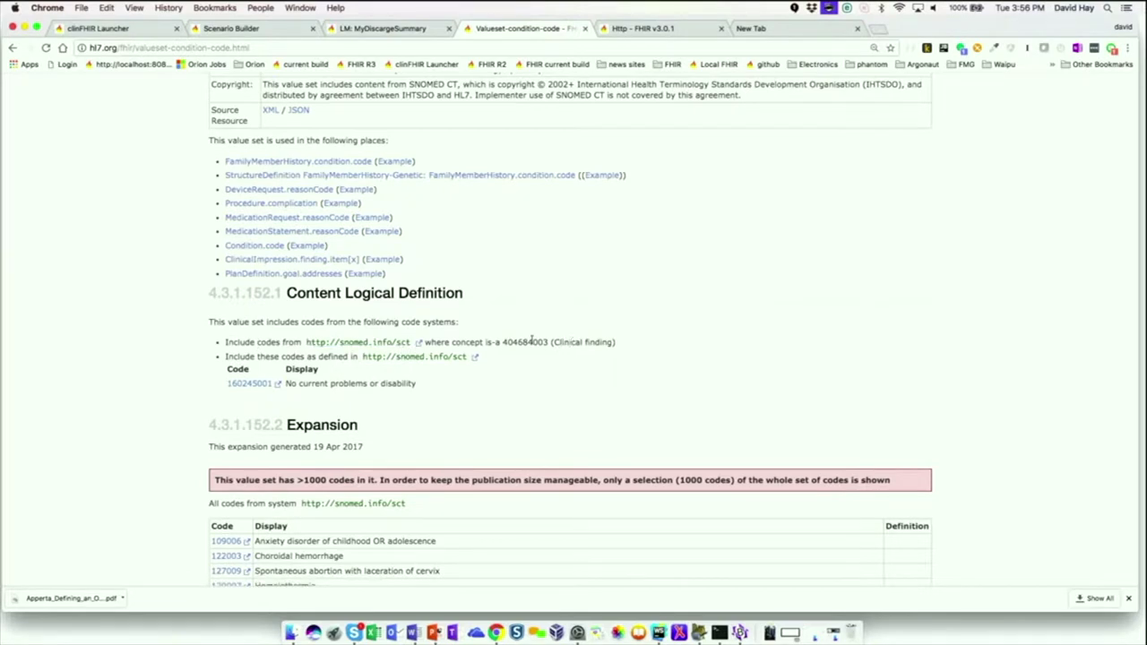
drag(495, 341, 623, 348)
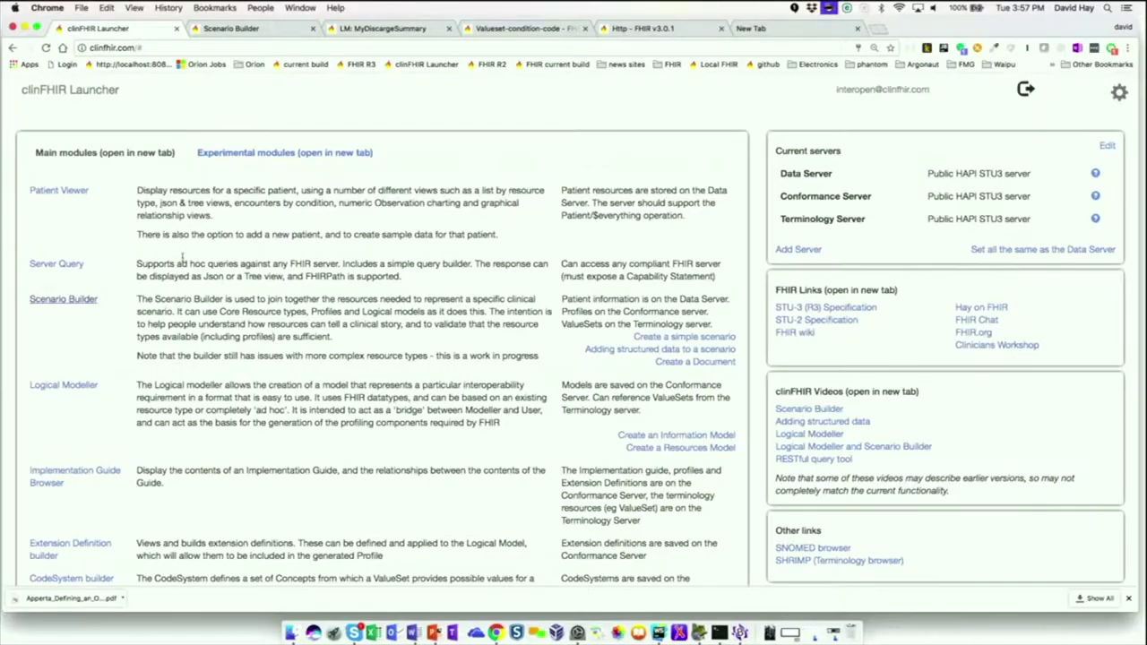
Open the Logical Modeller from the clinFHIR Launcher and load the Kathytest model.
scroll(173, 266, down, 3)
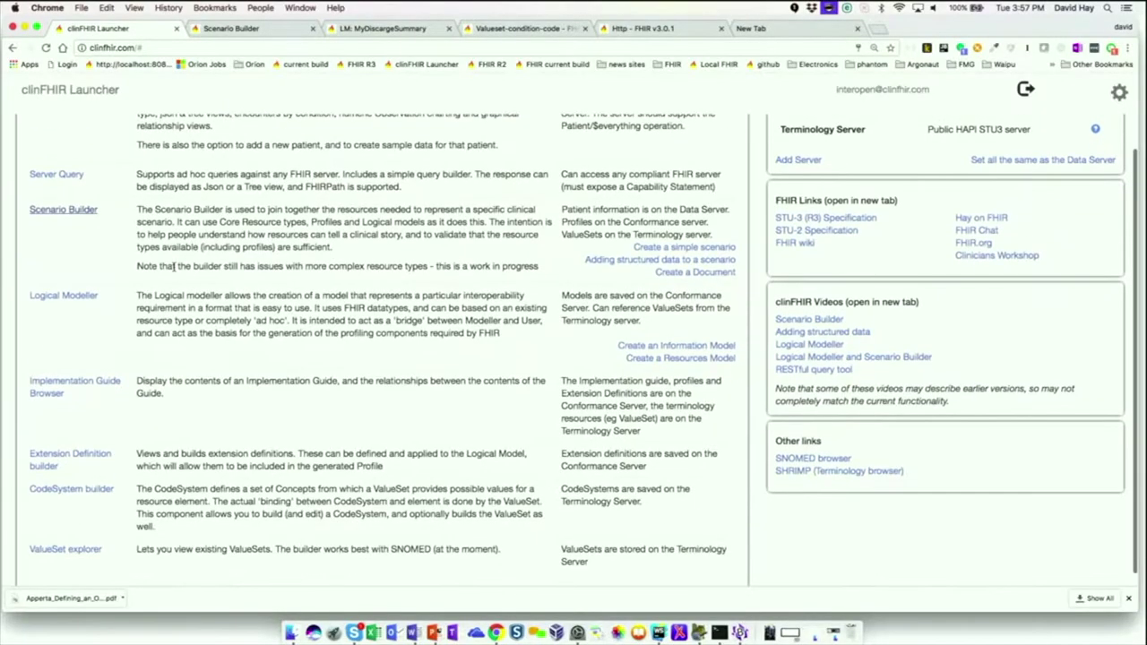
click(62, 296)
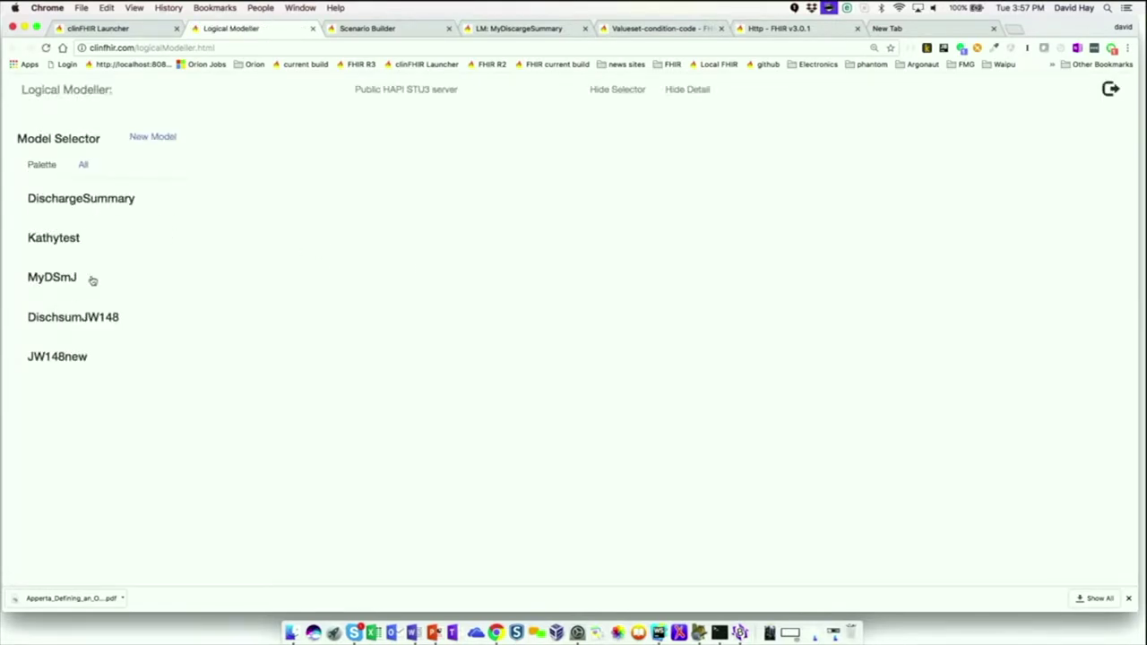
click(53, 237)
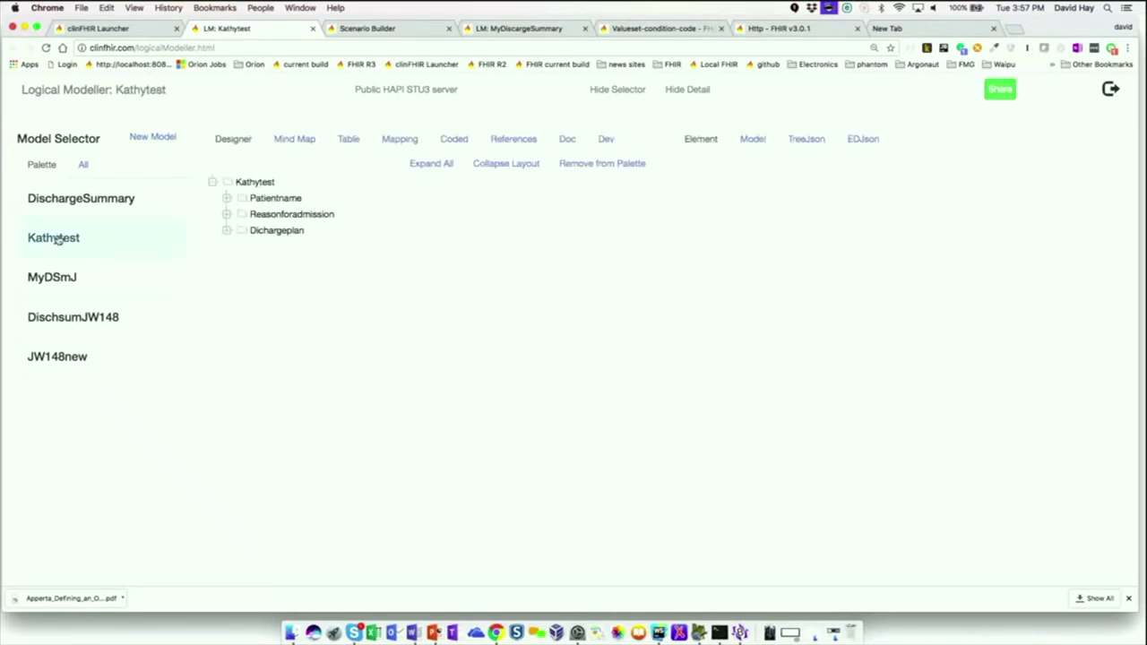
Start a new element under Reasonforadmission's observations node and map it to the FHIR path Observation.code.
click(226, 200)
click(260, 230)
click(238, 262)
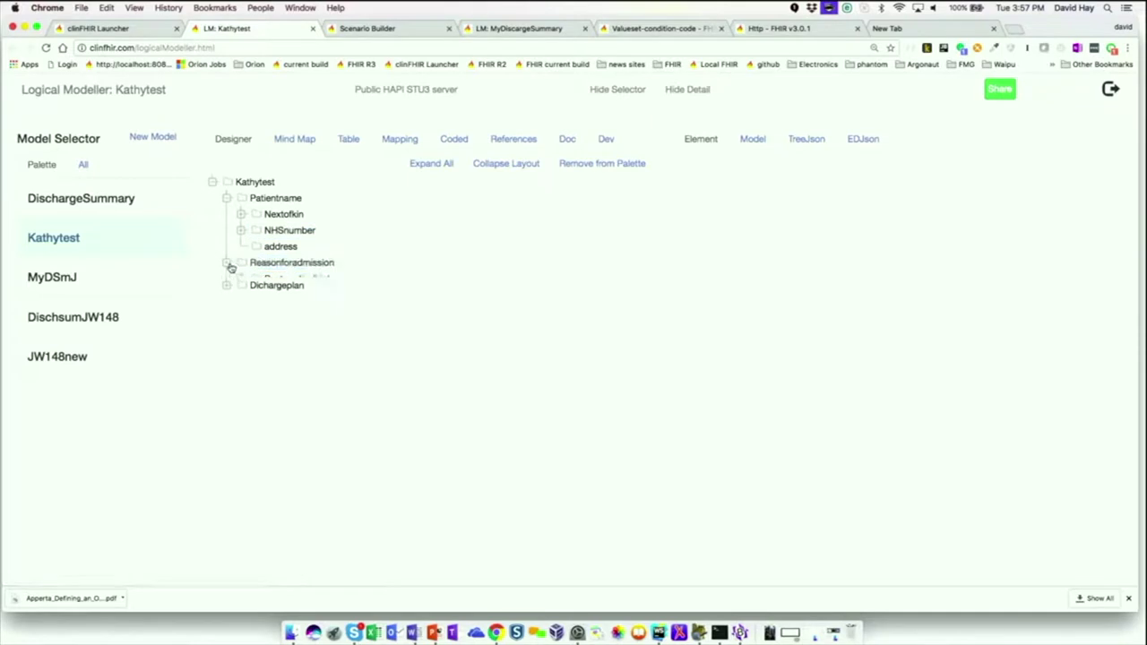
click(228, 263)
click(281, 309)
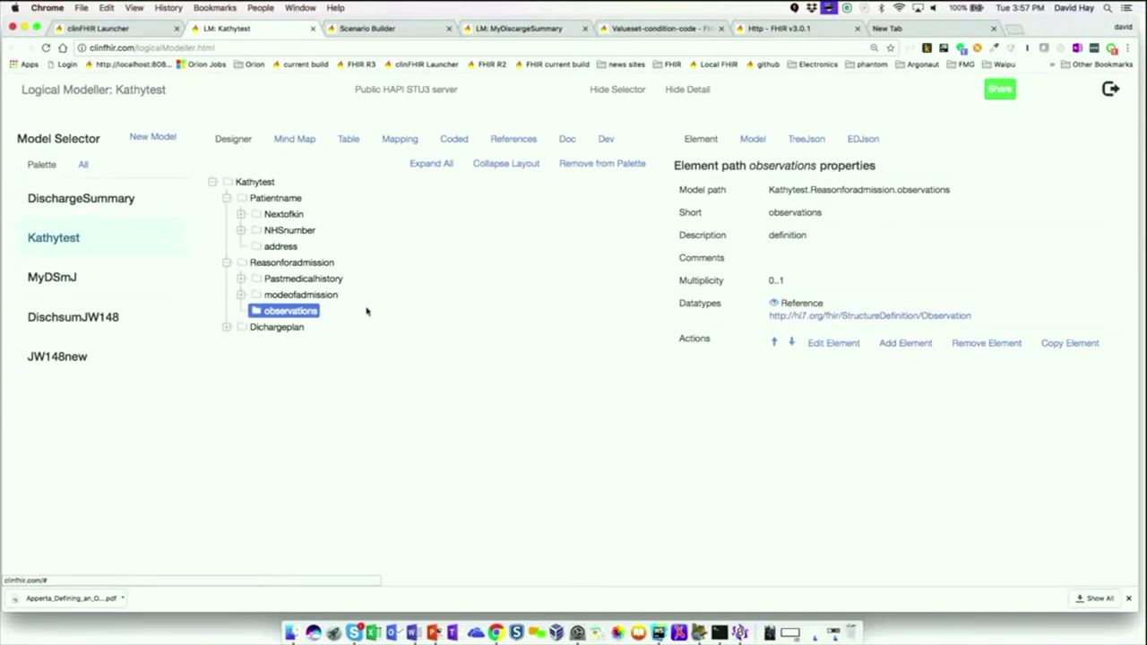
click(906, 345)
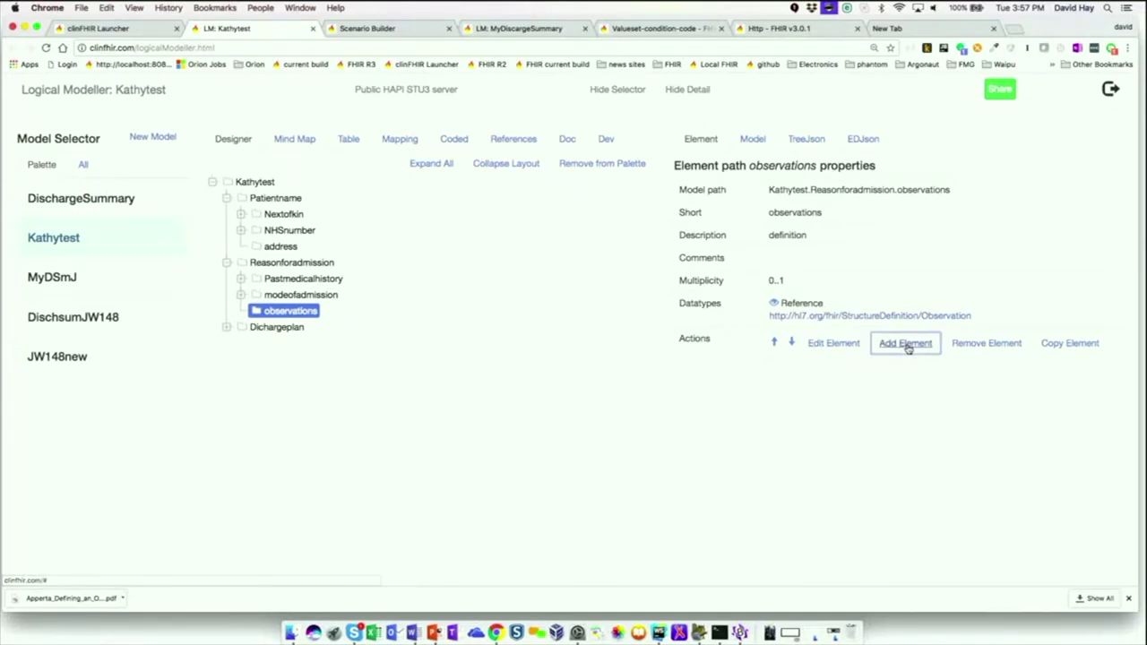
click(321, 431)
text(code)
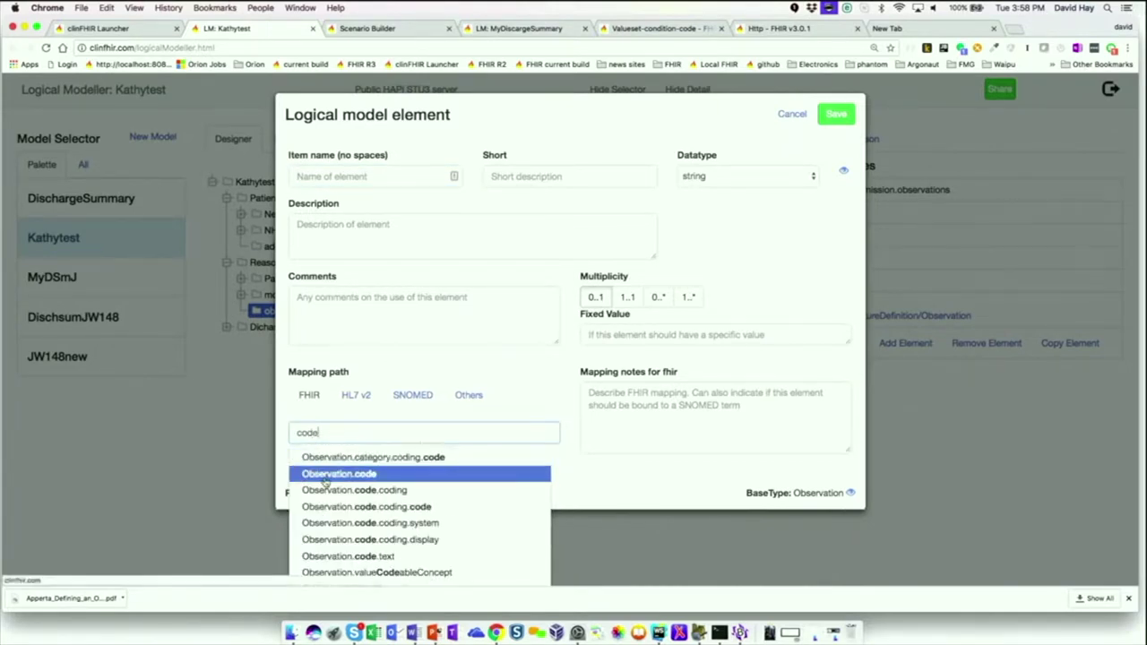
click(333, 474)
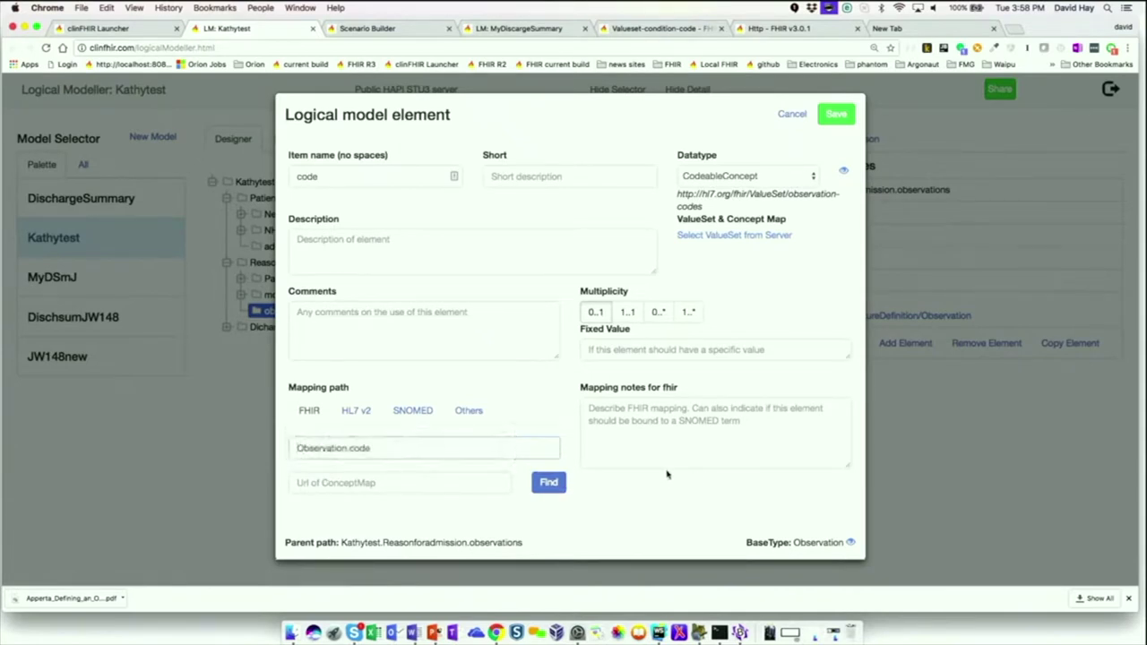
Start binding a server value set to the code element and search the value sets for "cond".
click(732, 236)
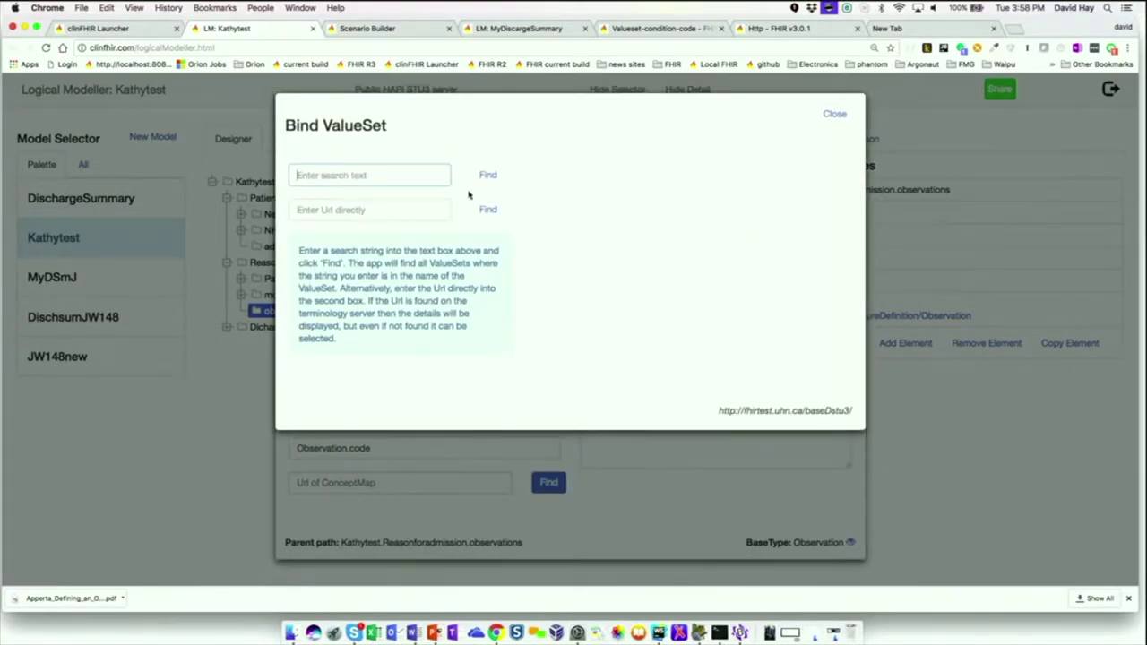
click(368, 225)
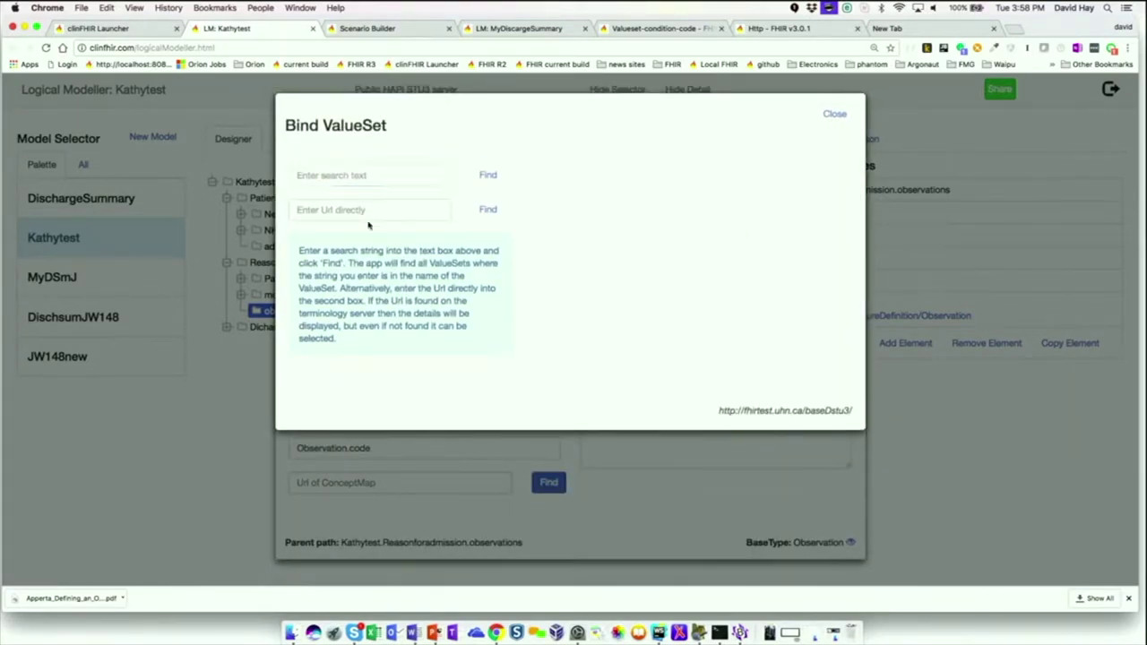
click(487, 174)
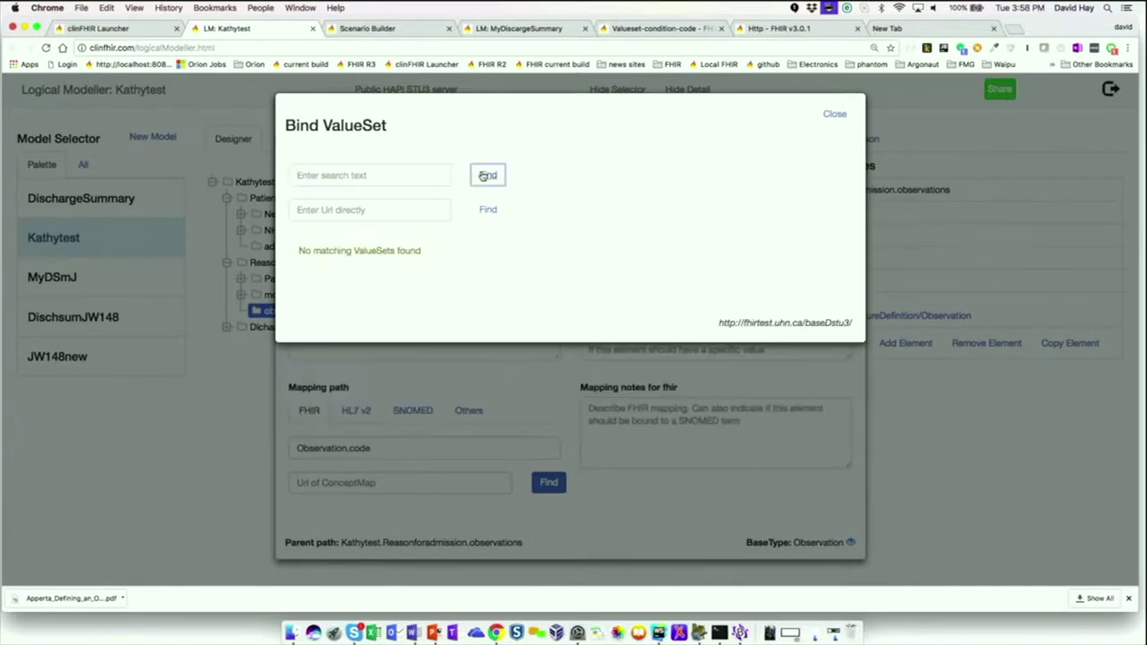
click(371, 179)
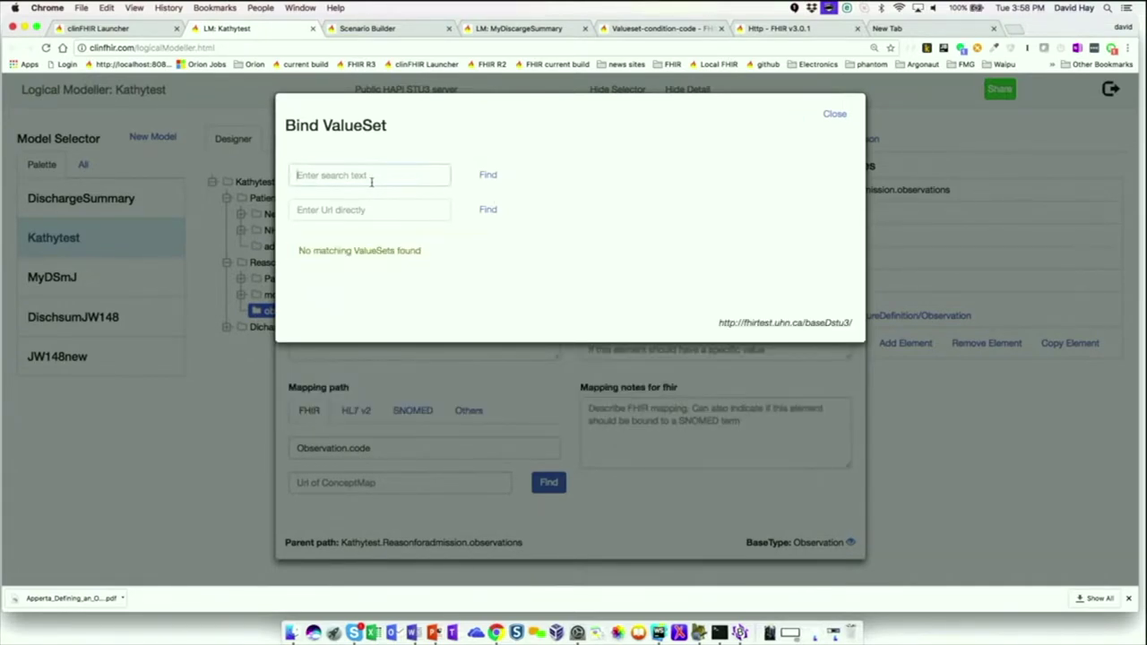
text(d)
click(488, 175)
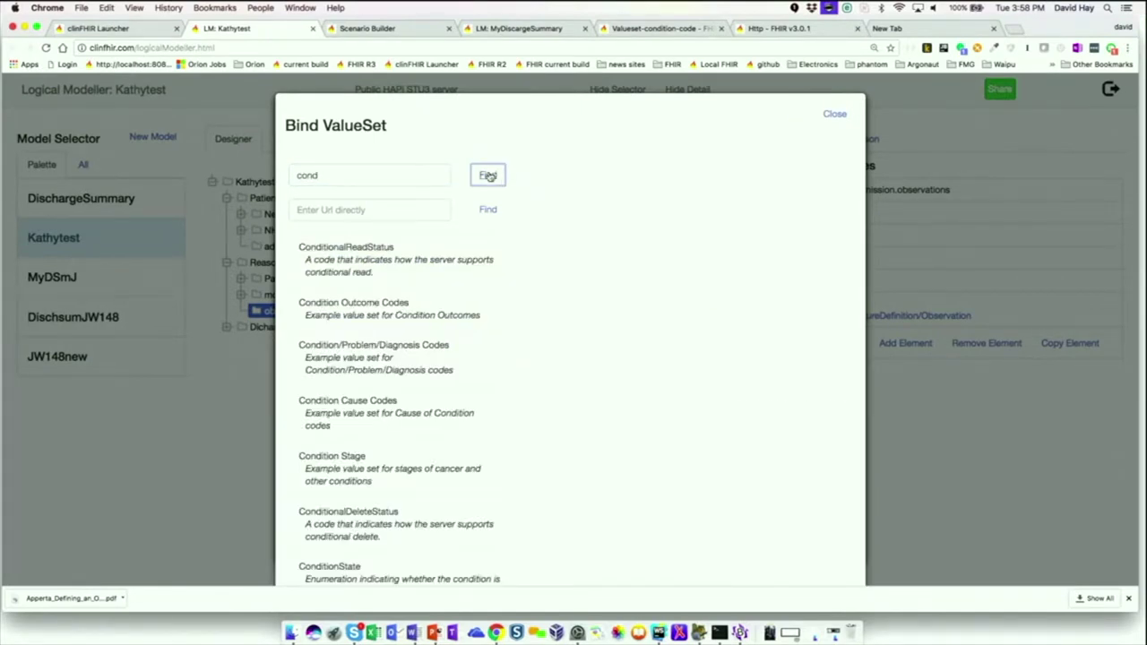
Request an expansion of the Condition Cause Codes value set and bind that value set to the code element.
scroll(340, 252, down, 3)
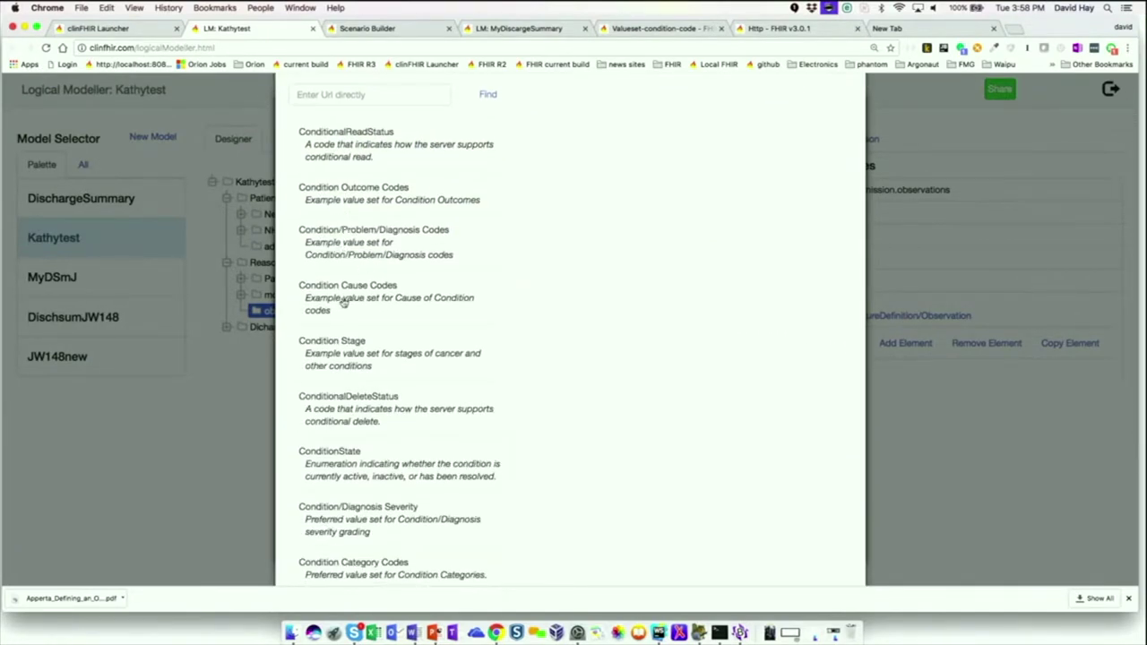
click(349, 288)
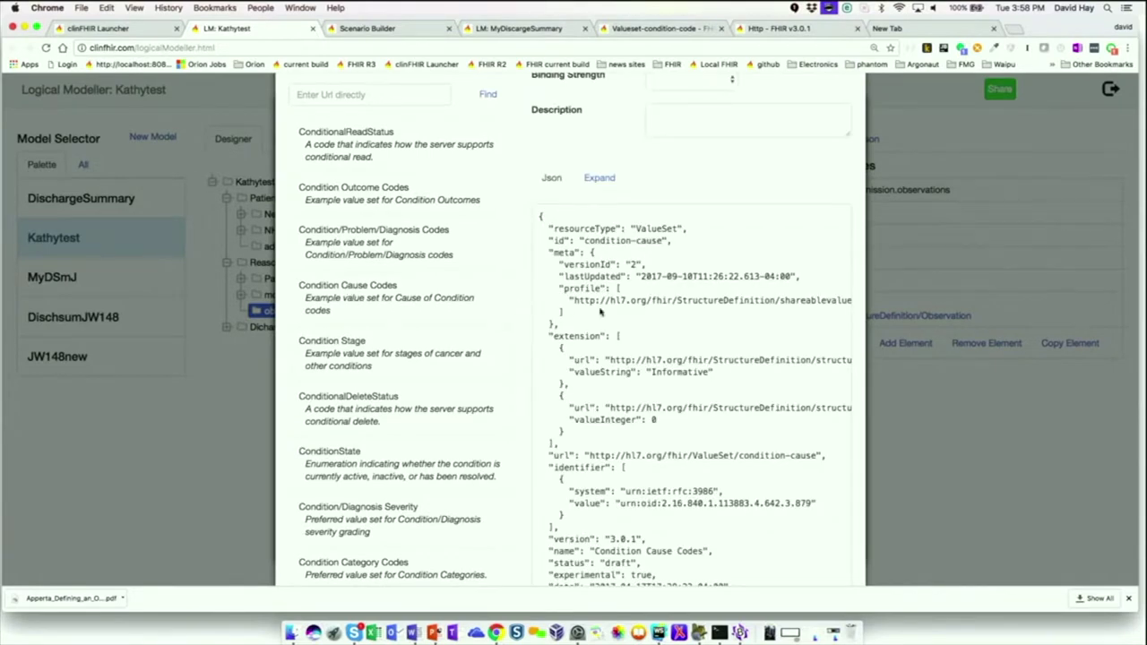
scroll(602, 313, up, 1)
click(599, 229)
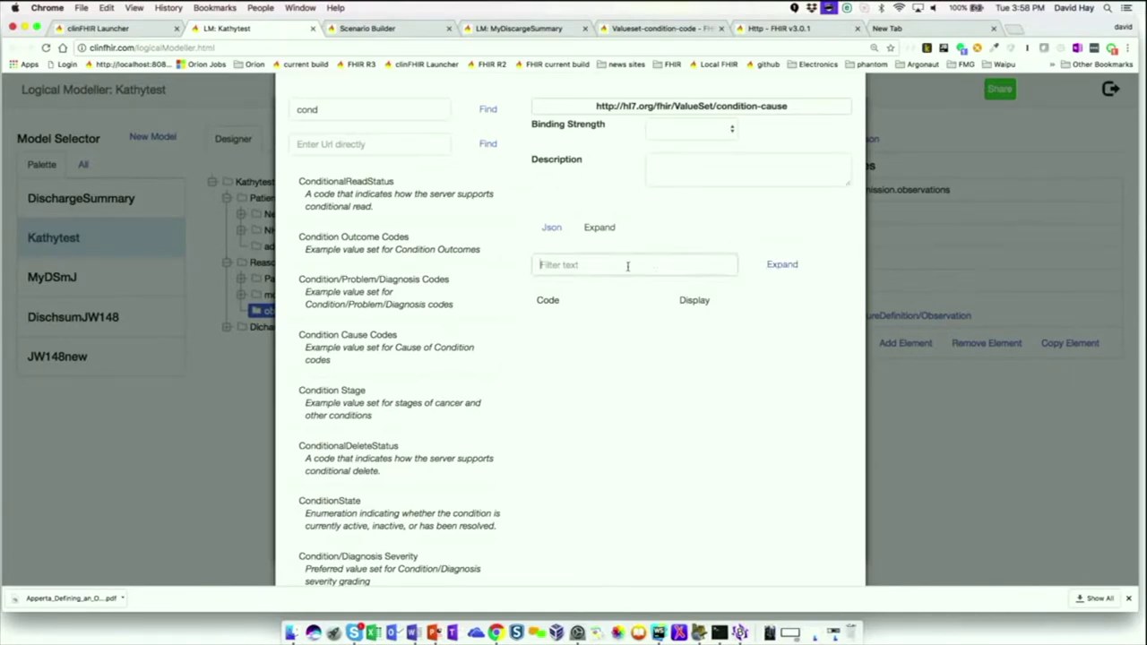
click(784, 265)
scroll(786, 266, down, 5)
scroll(786, 266, up, 7)
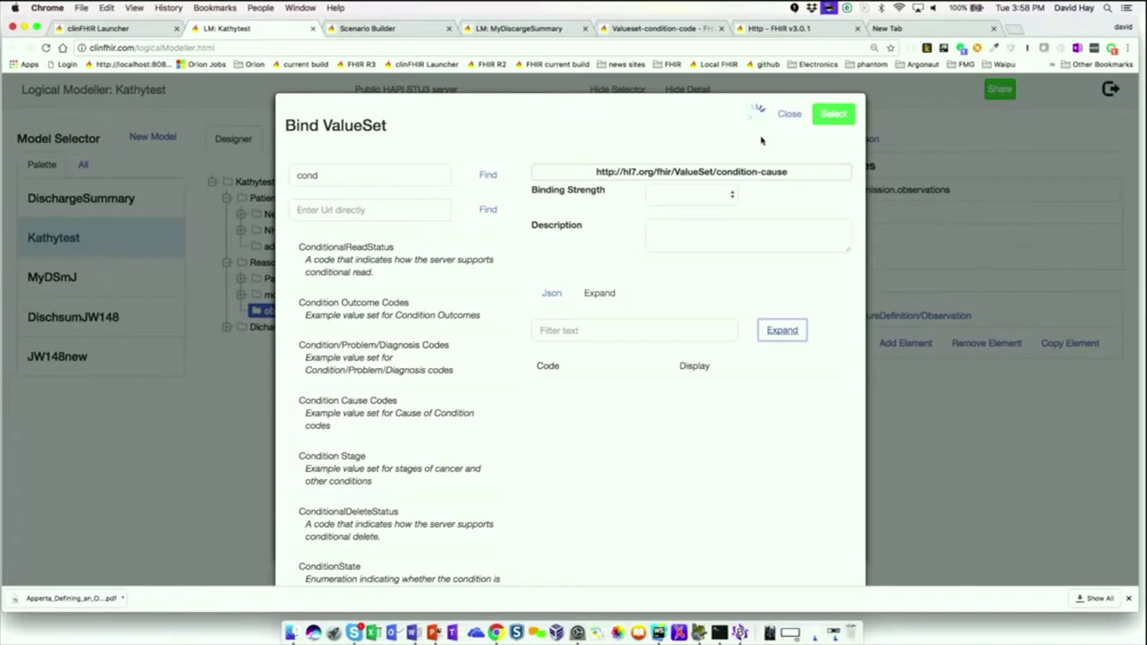
click(832, 115)
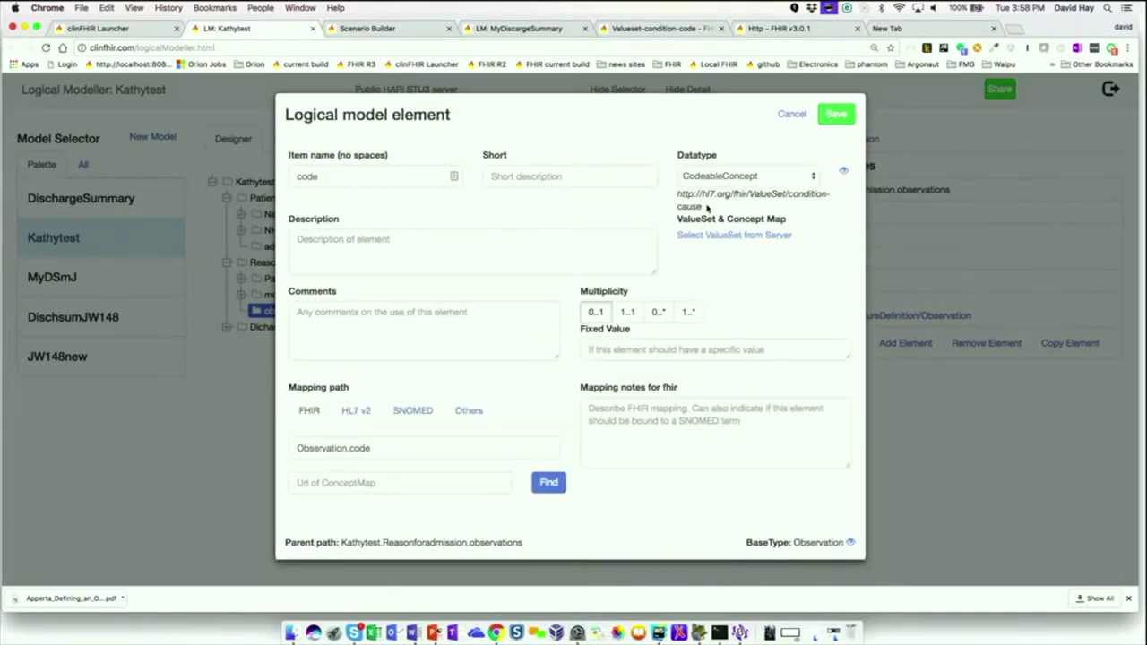
Highlight the code element's bound value set URL, then reopen the binding and search the value sets for "co".
drag(707, 208, 678, 195)
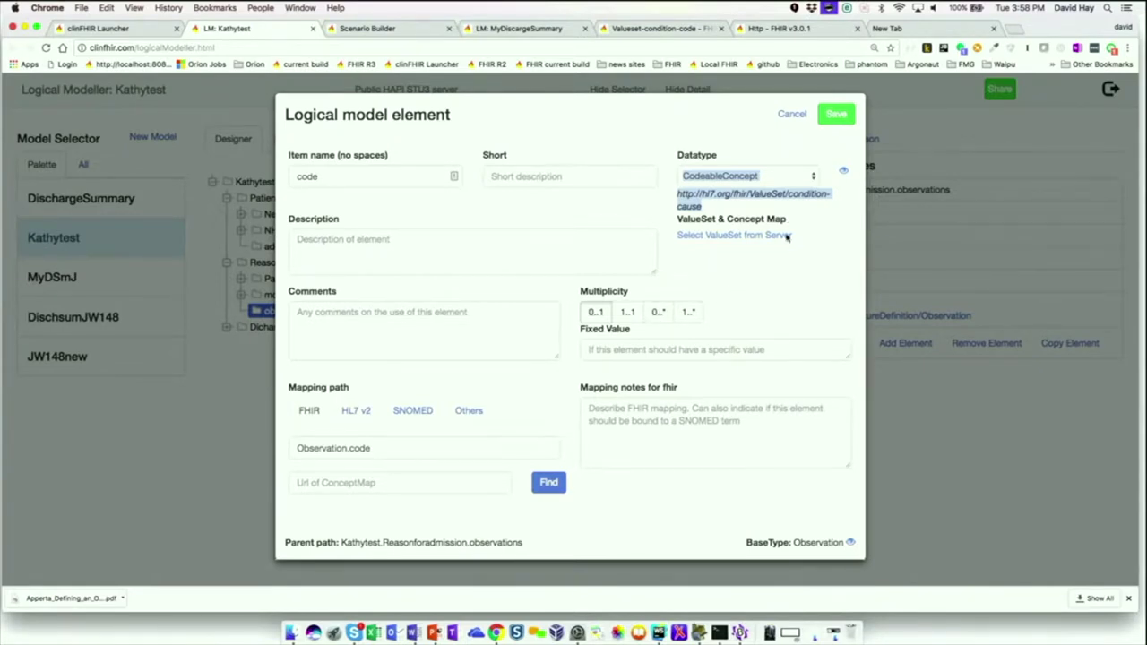
click(737, 238)
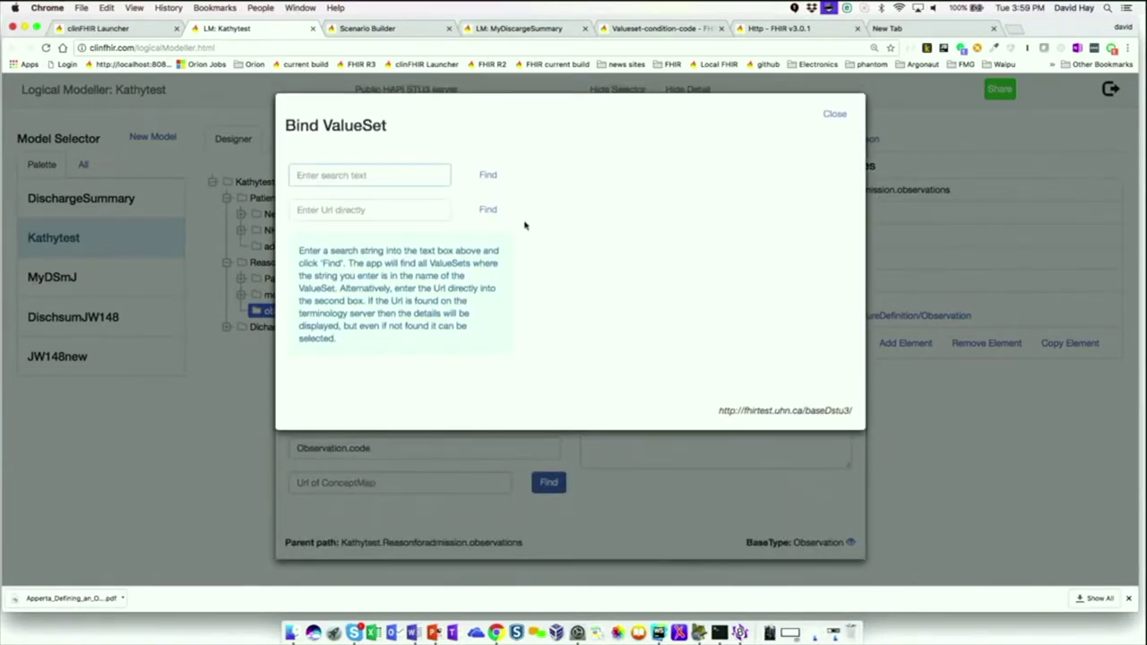
text(co)
click(488, 176)
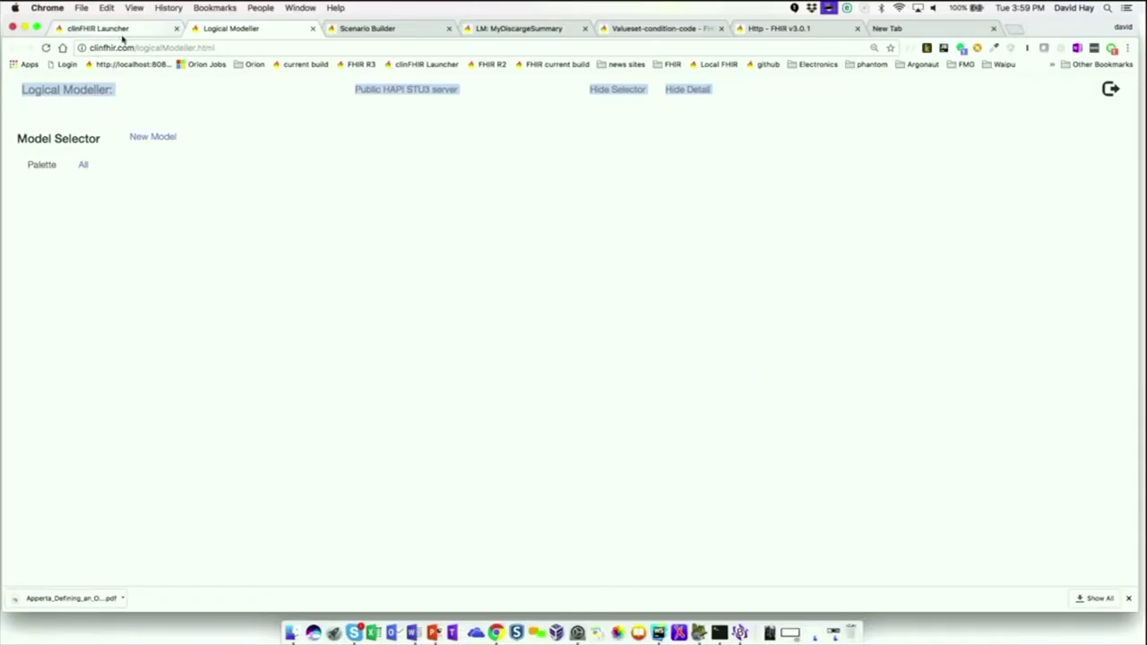
Return to the clinFHIR Launcher, reload it and open the ValueSet explorer.
click(261, 203)
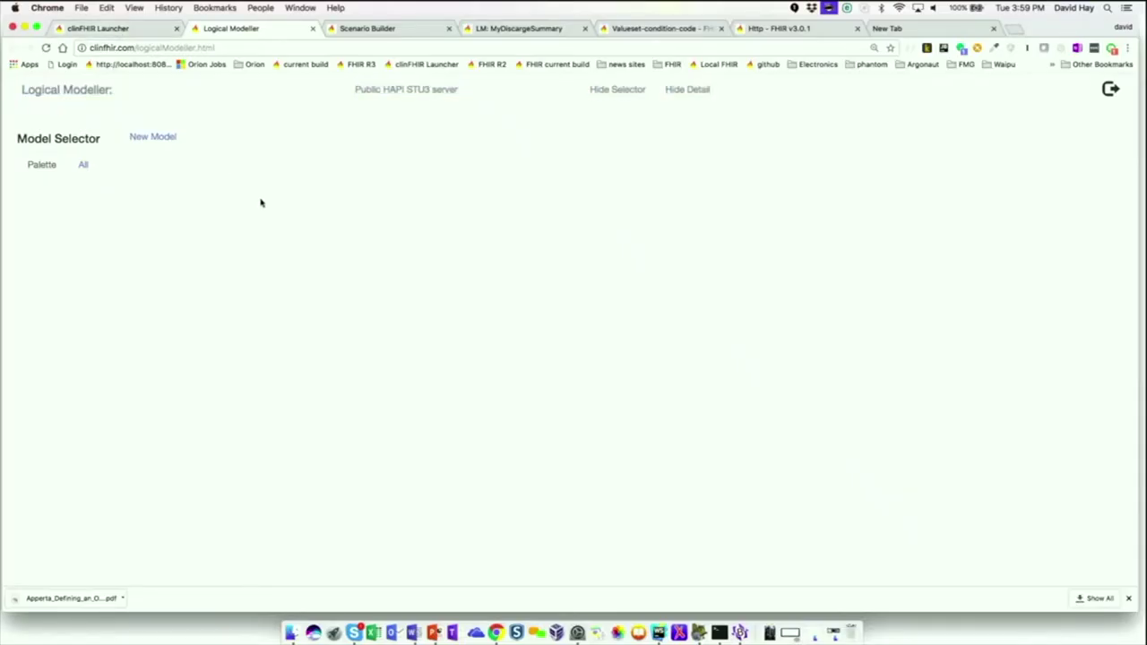
click(89, 28)
click(46, 49)
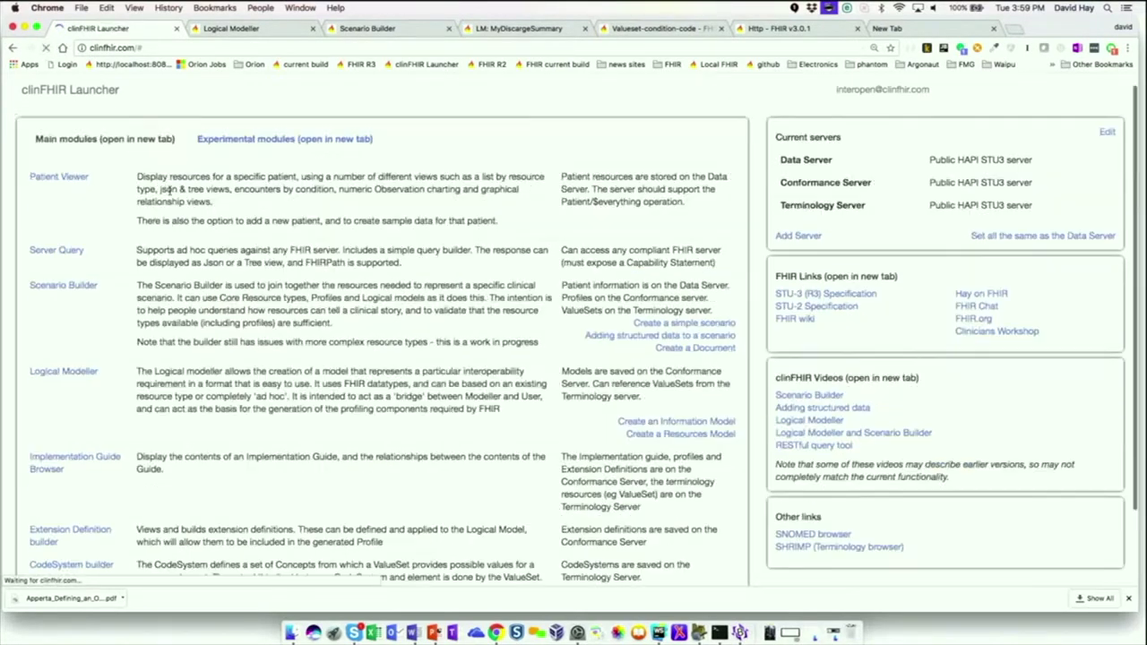
scroll(106, 427, down, 2)
scroll(106, 426, down, 3)
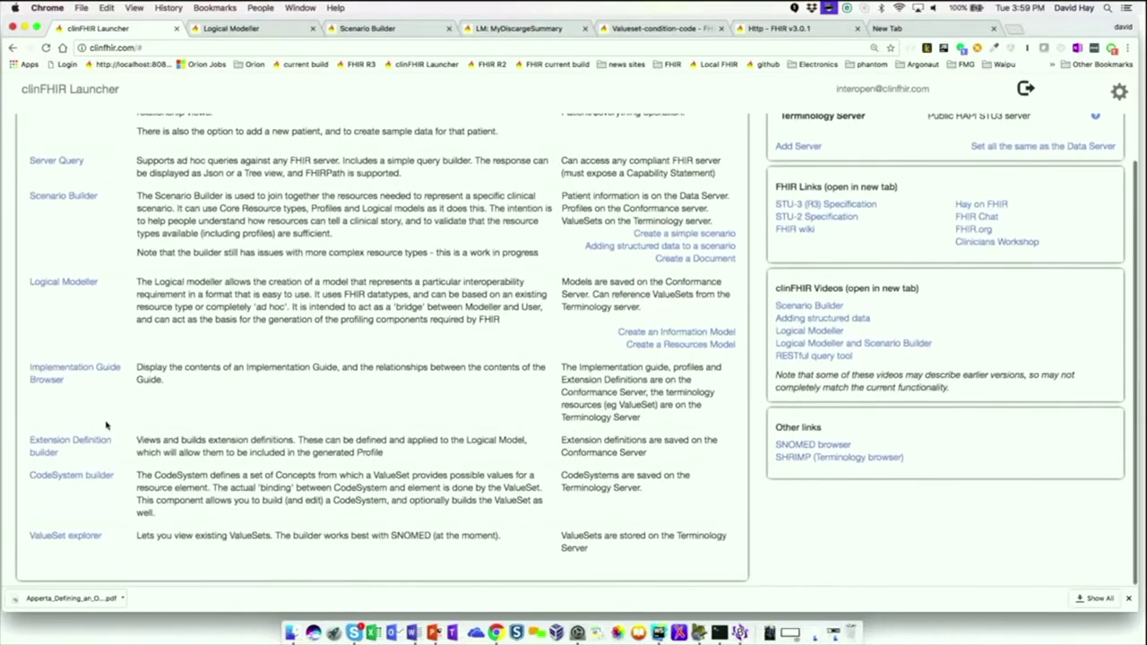
click(71, 538)
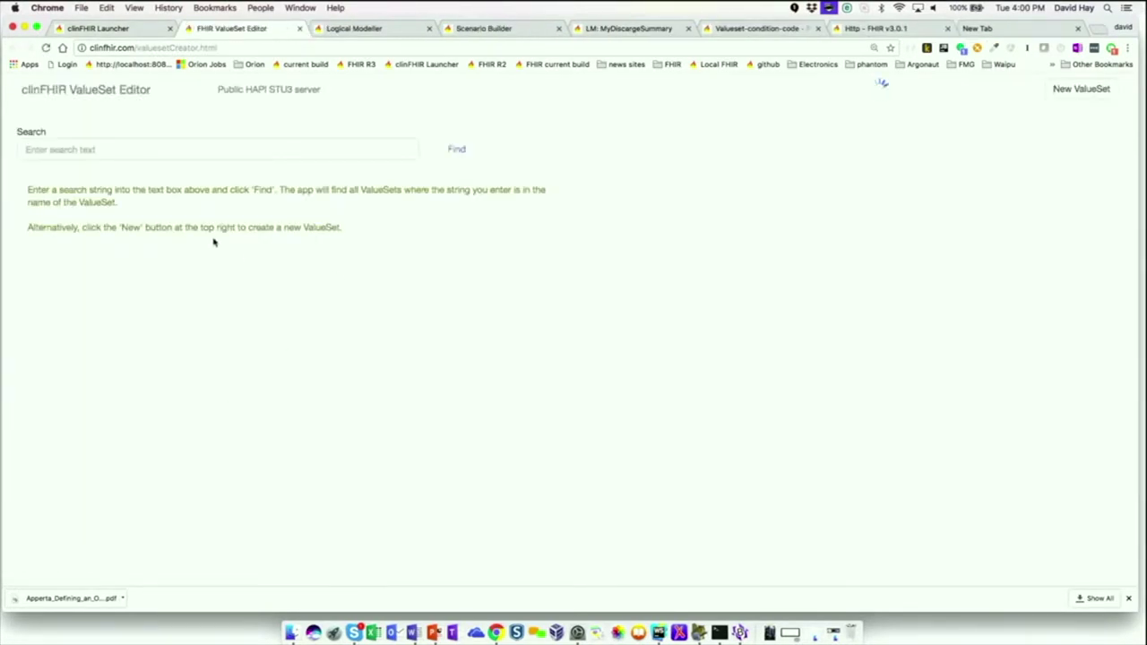
Search the ValueSet editor for value sets whose name contains "cond".
click(120, 148)
text(cond)
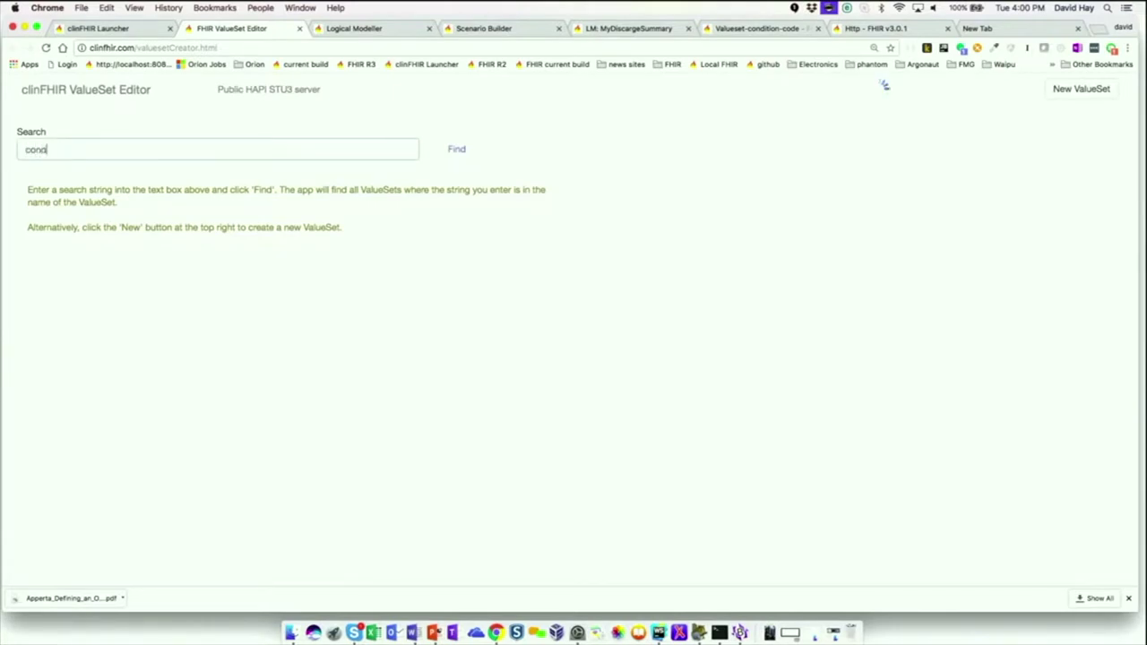
click(451, 152)
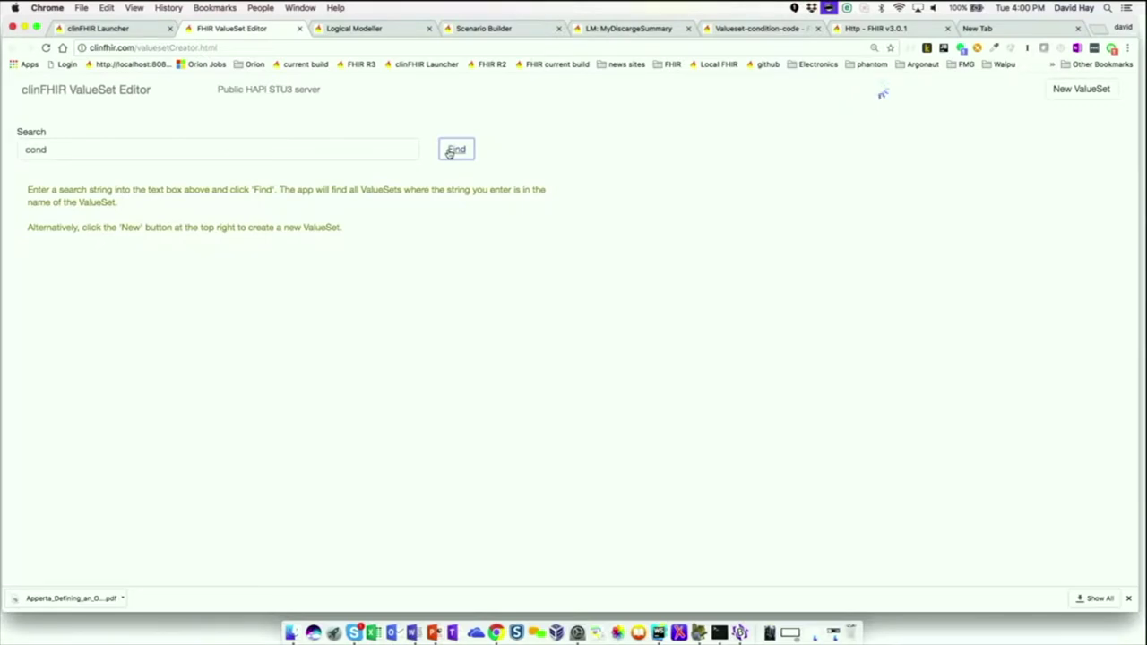
Close the ValueSet editor and return to the current servers section of the clinFHIR Launcher.
click(300, 28)
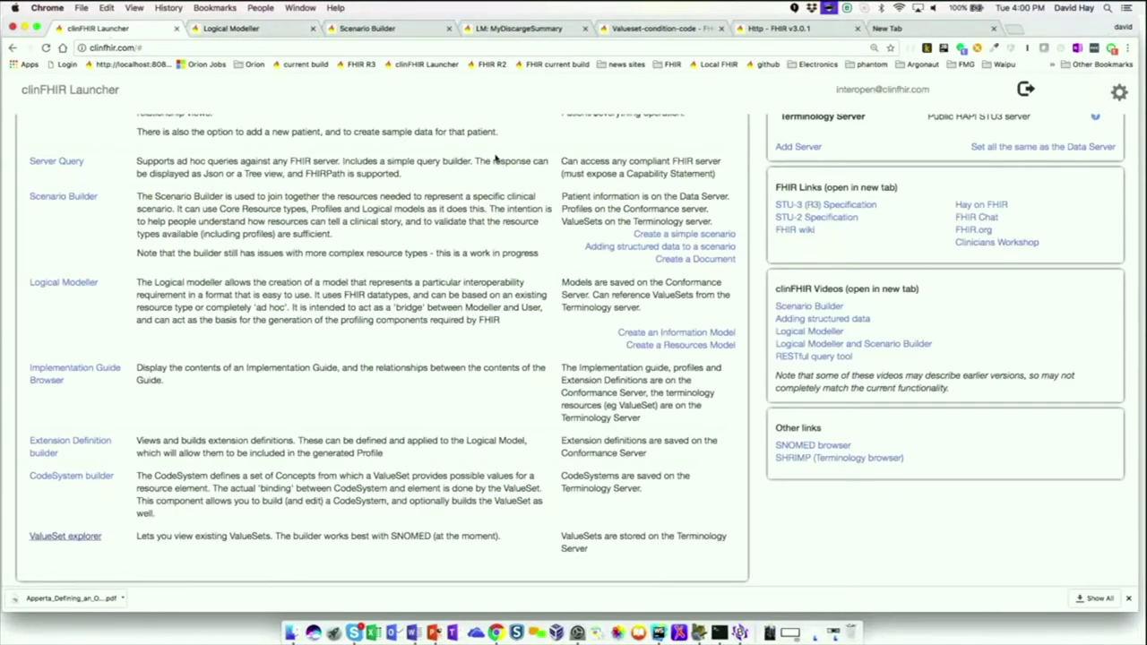
scroll(748, 243, up, 5)
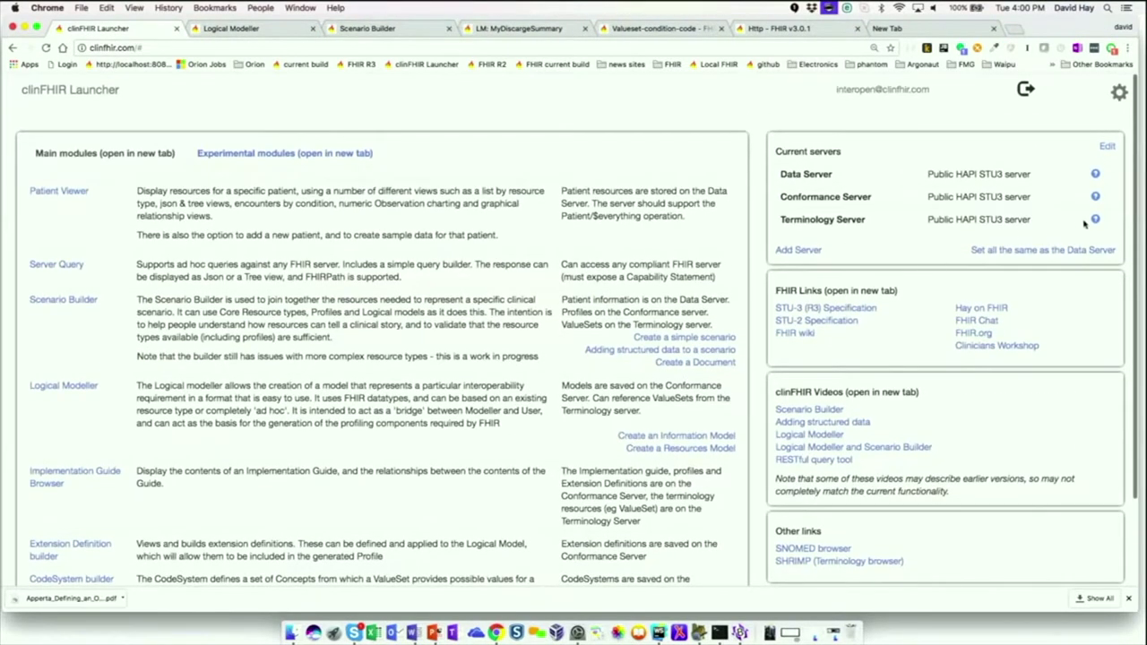
Test the terminology server's connection, look at the Logical Modeller, dismiss its alert and return to the clinFHIR Launcher.
click(1094, 220)
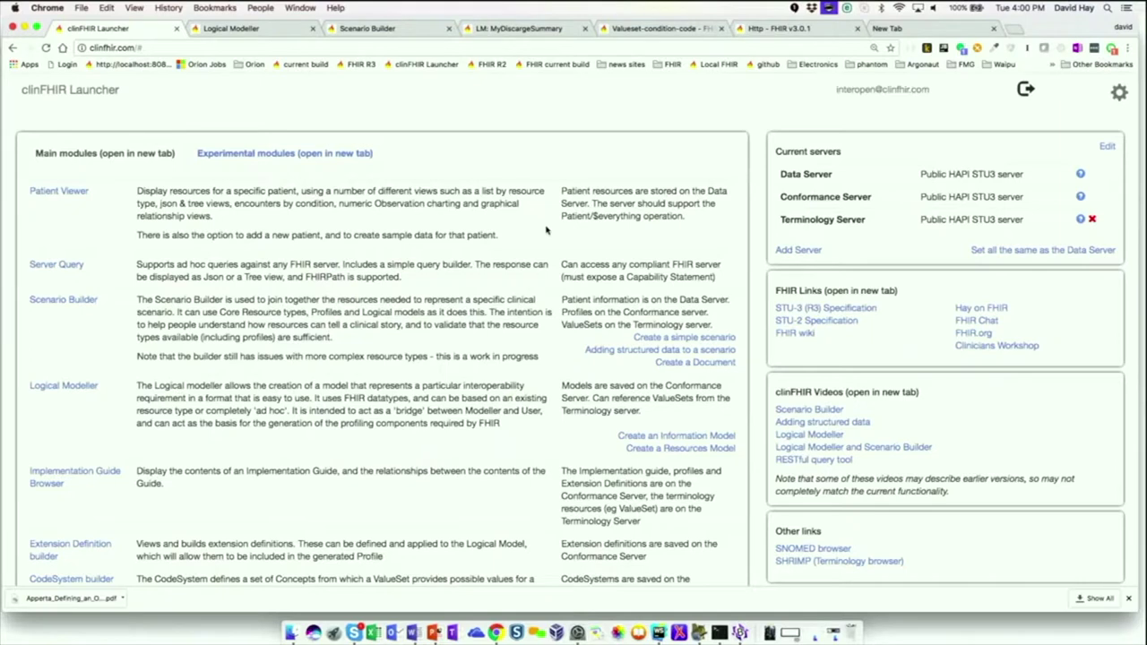
key(ctrl+Tab)
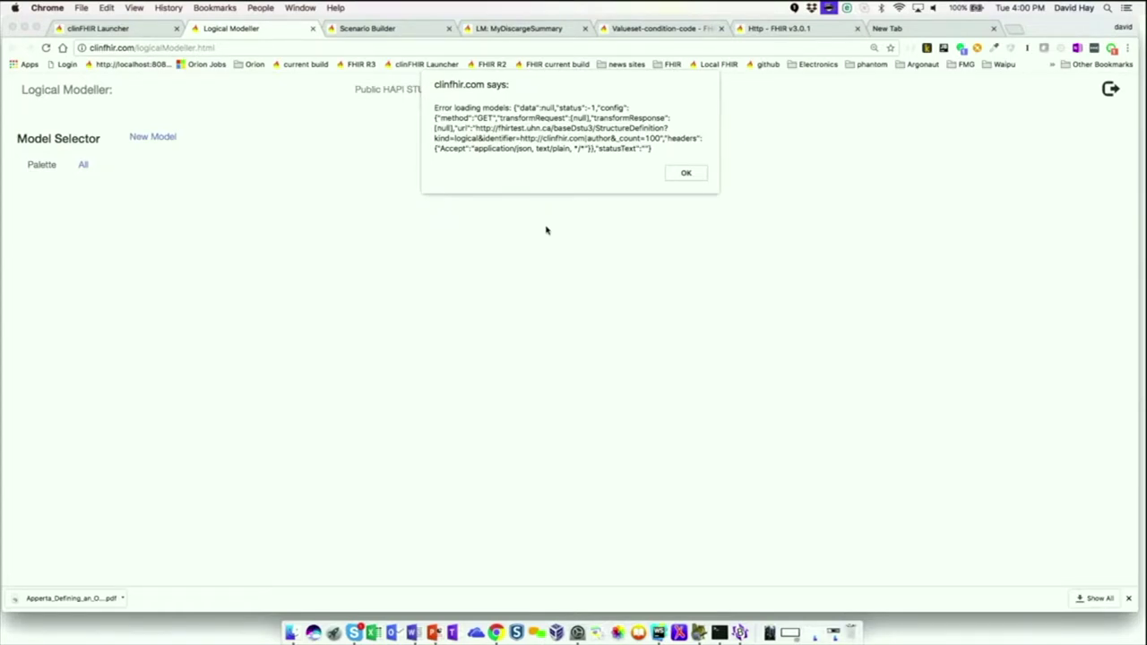
click(686, 172)
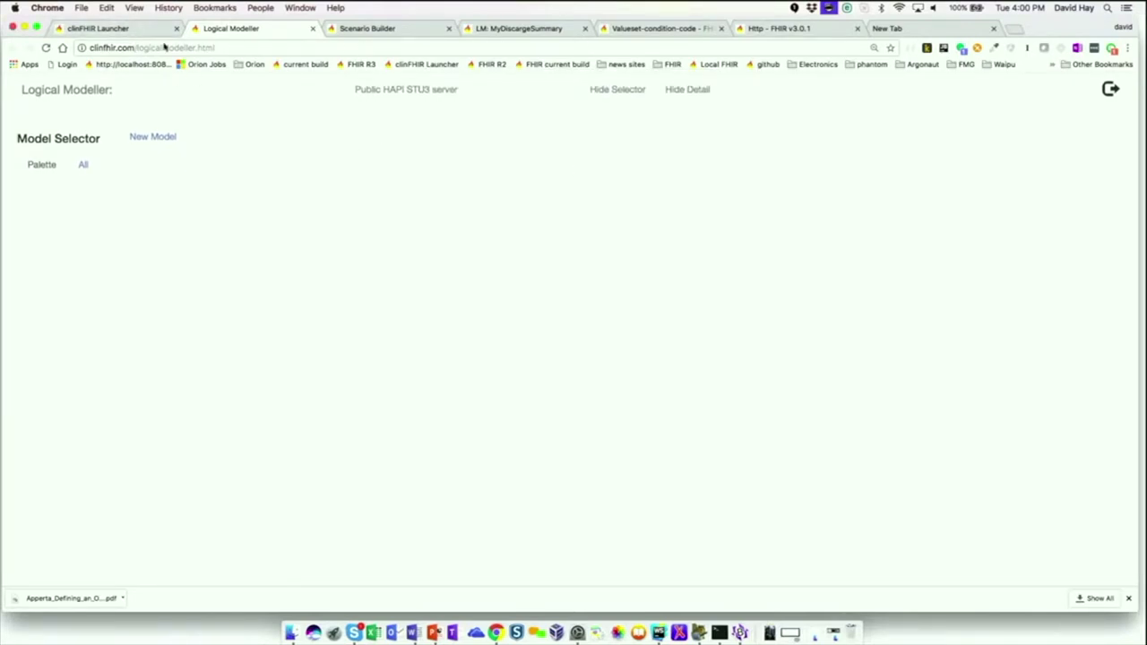
click(94, 28)
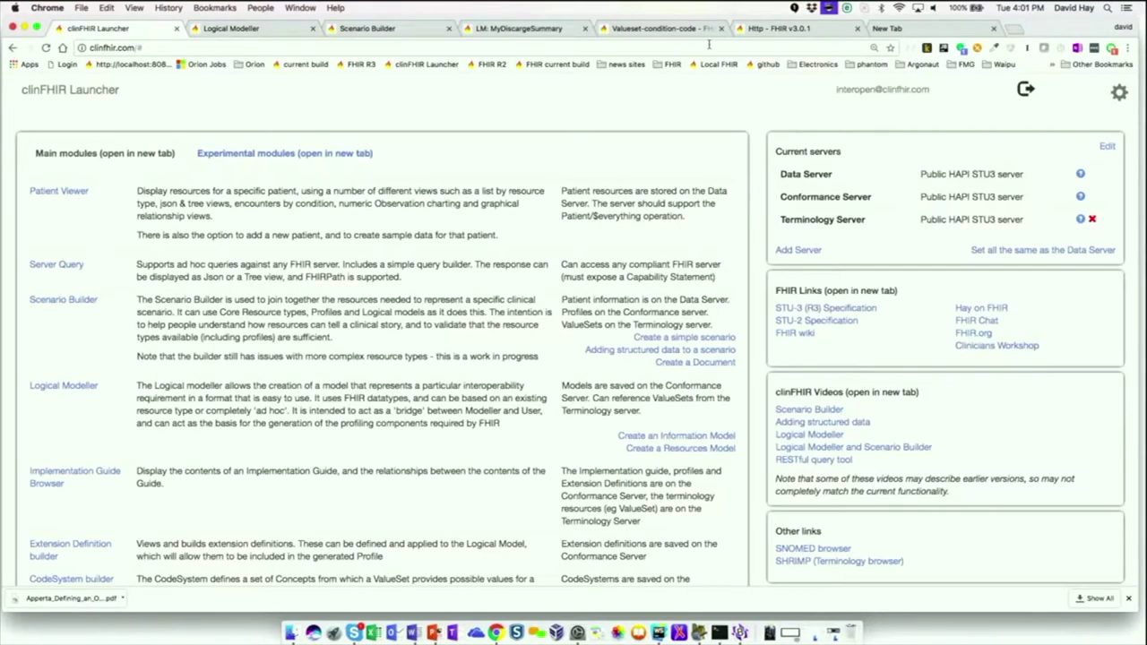
Change the Data Server to Local HAPI STU3 server and save the server settings.
click(1106, 146)
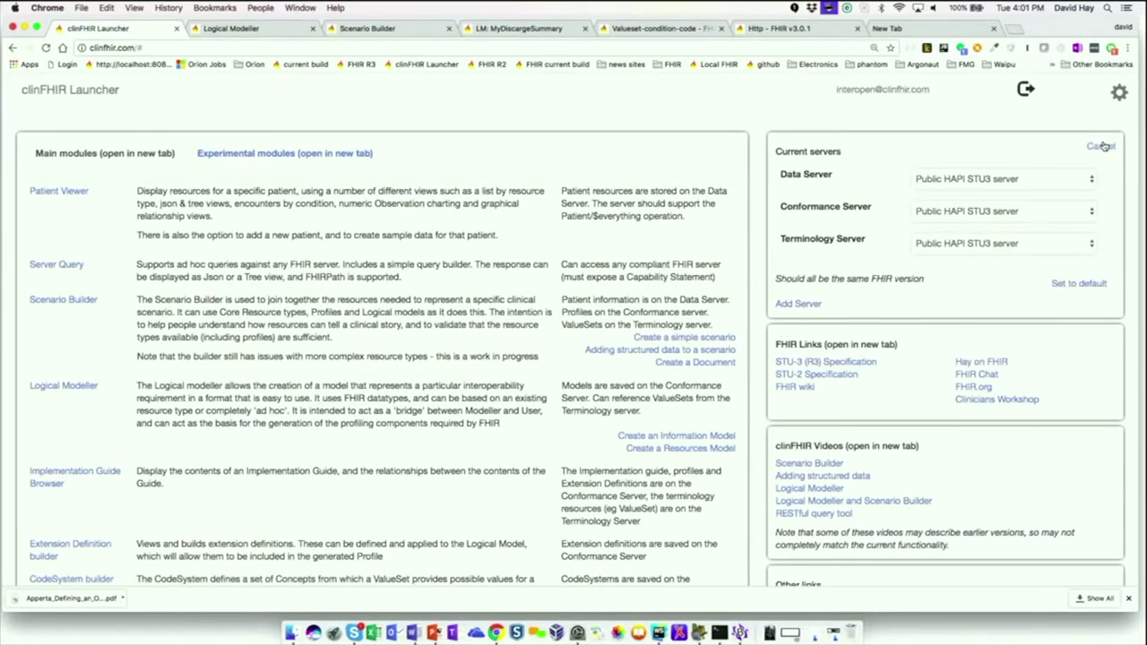
click(1025, 179)
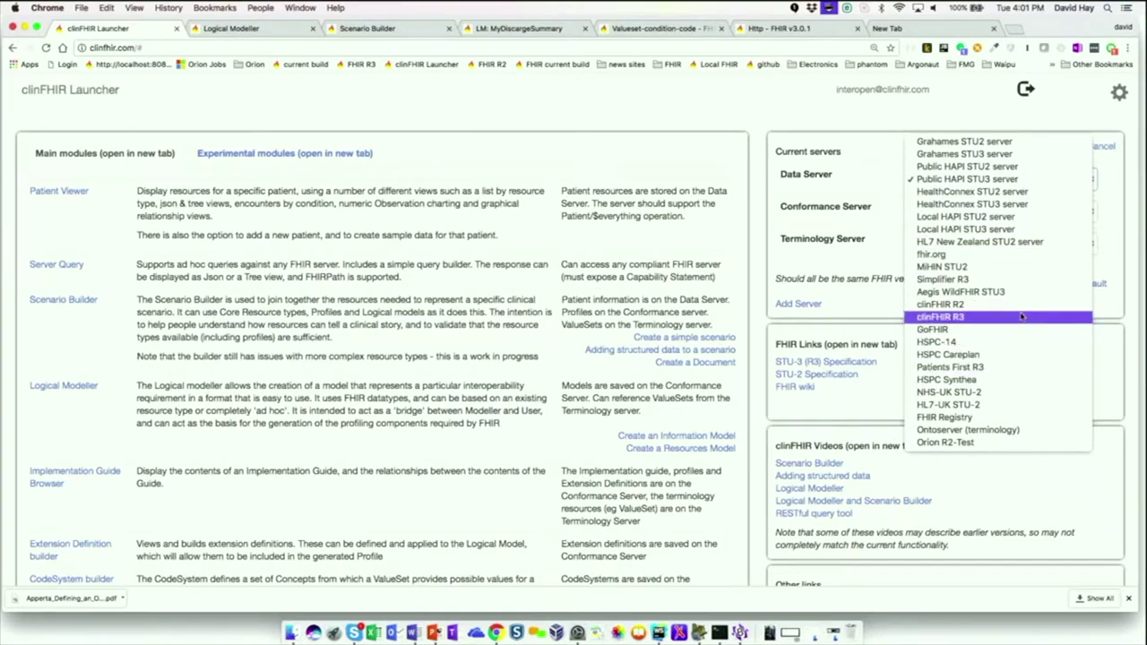
click(1015, 230)
click(1096, 283)
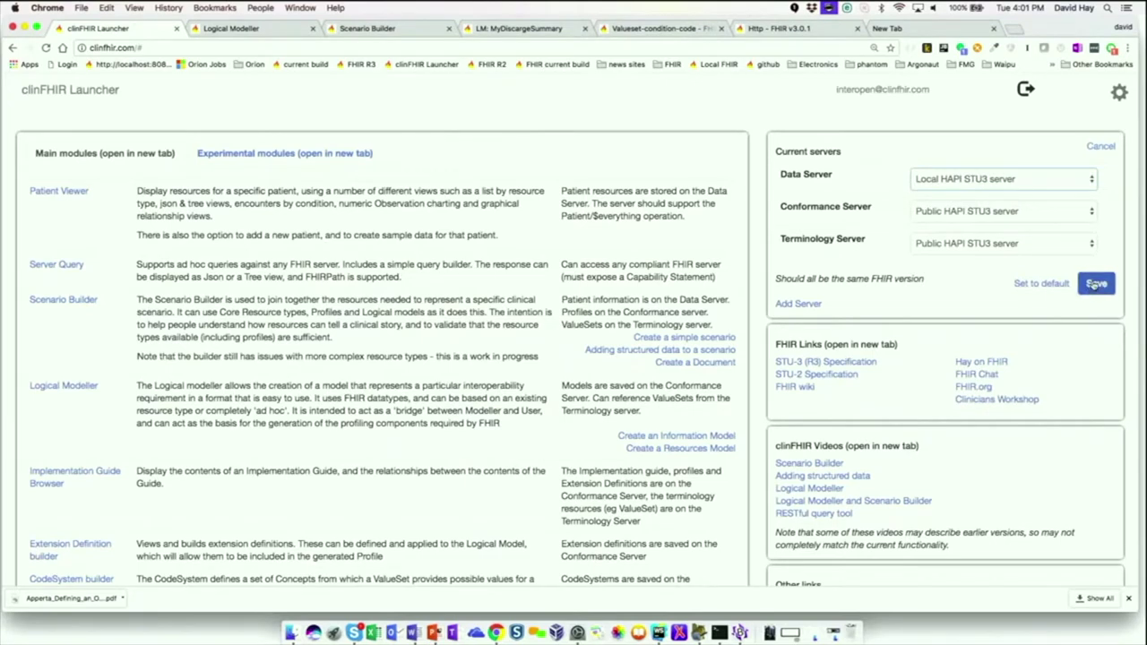
click(1037, 250)
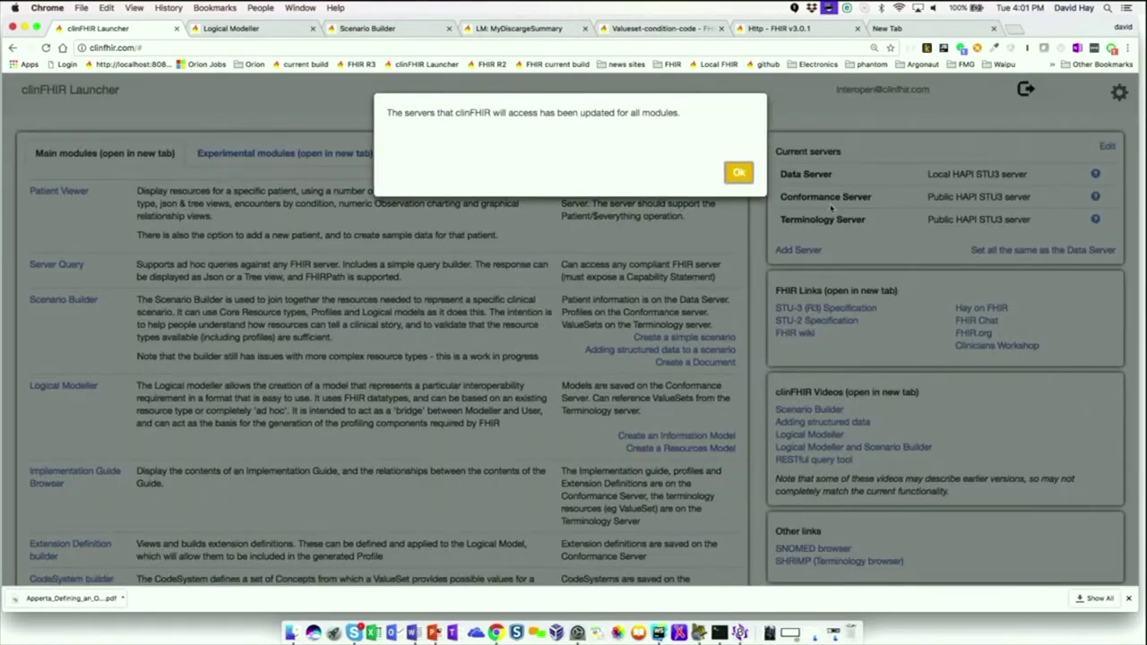
click(739, 174)
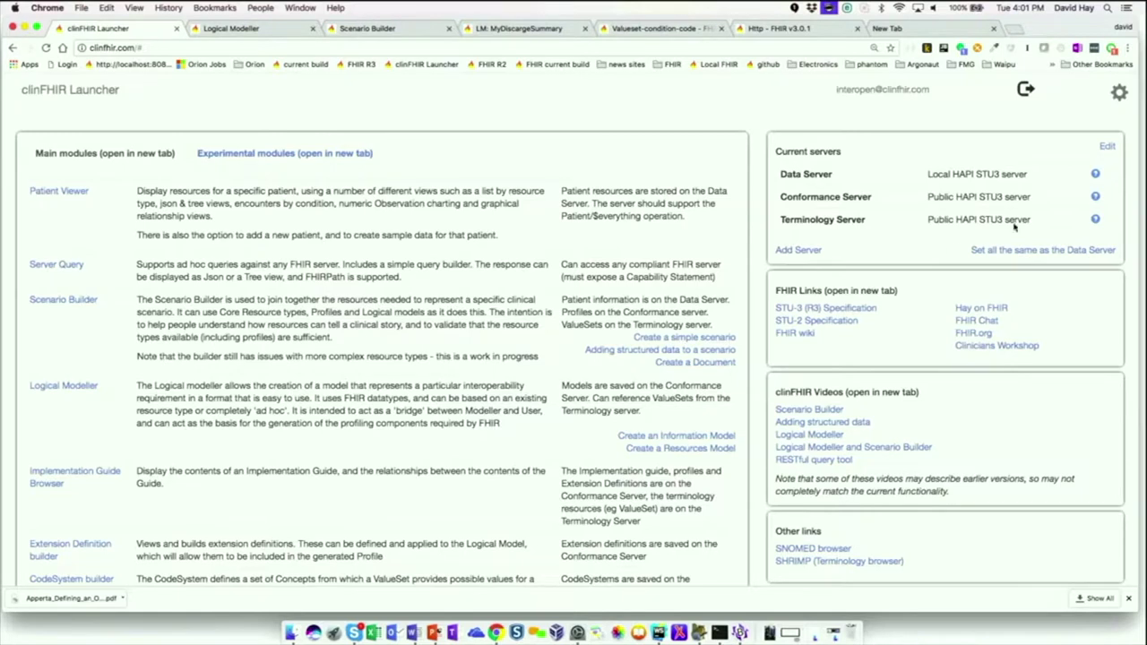
Test the Data Server's connection, set all servers the same as it, and test the Conformance Server's connection.
click(1095, 197)
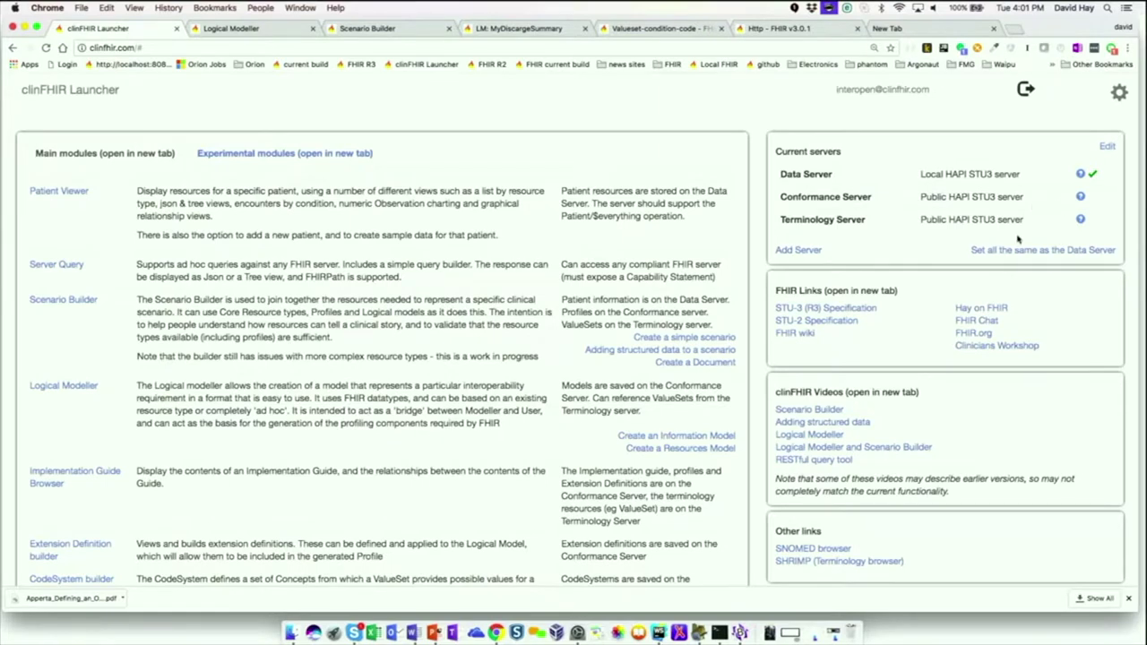
click(1001, 251)
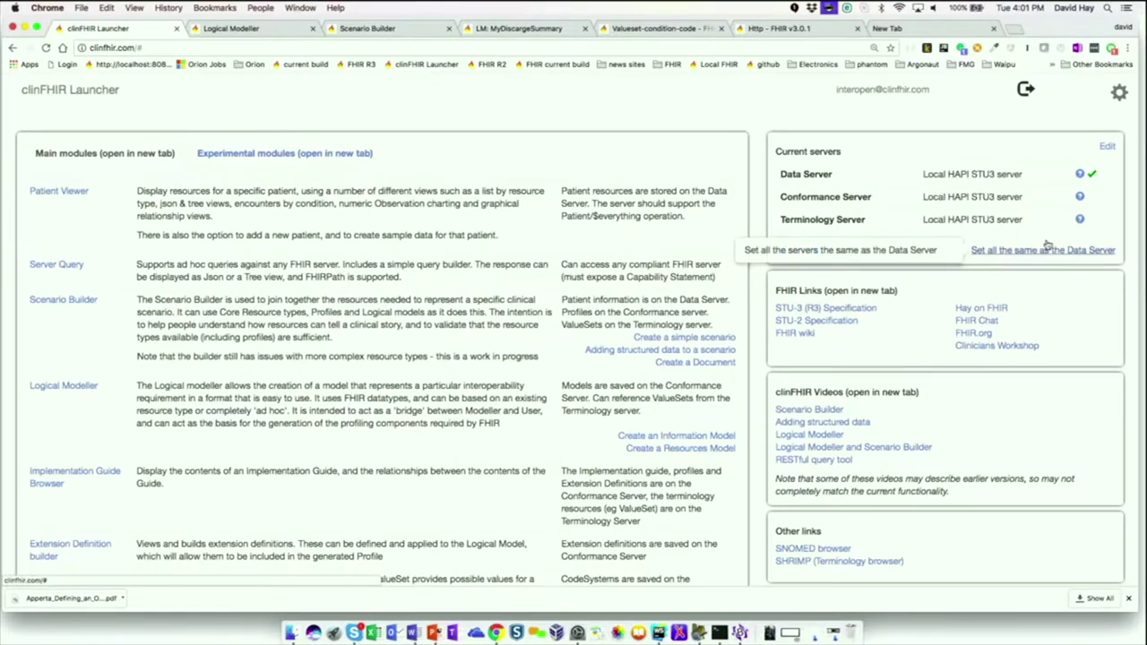
click(1080, 197)
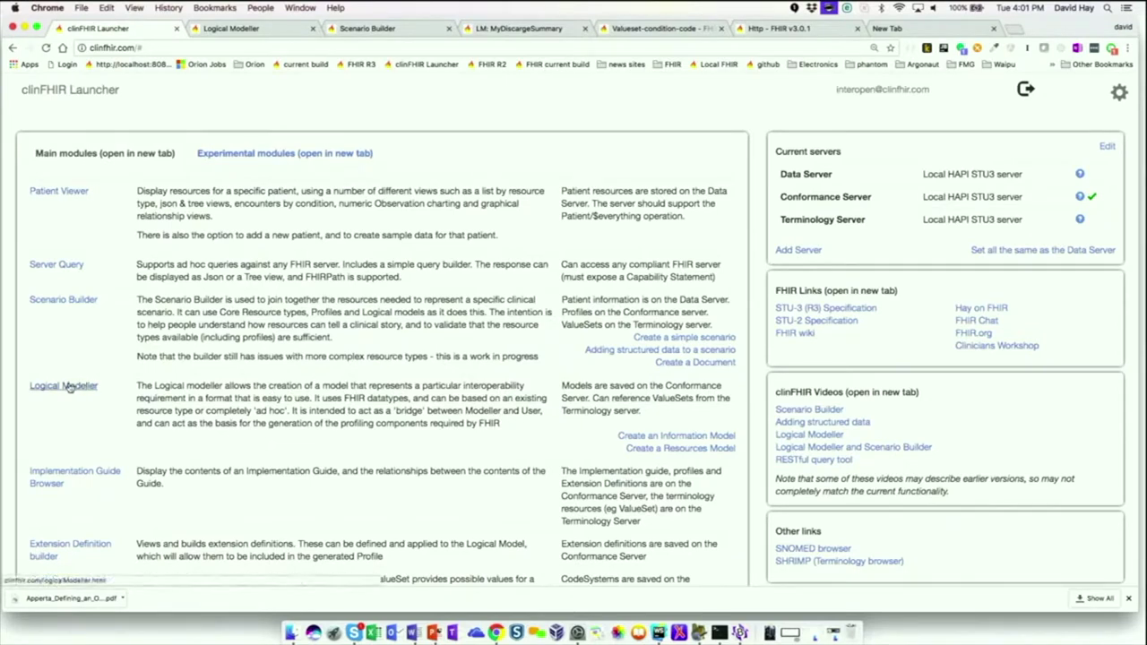
Open the ValueSet explorer on the local server, then go back to the clinFHIR Launcher.
scroll(65, 509, down, 3)
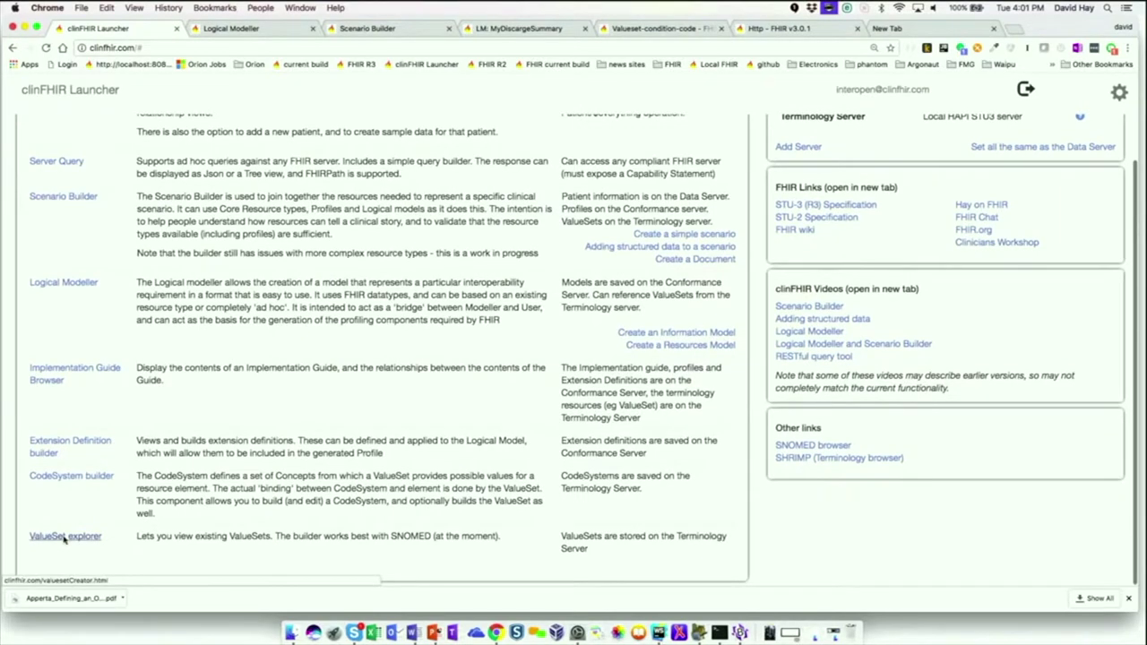
click(64, 537)
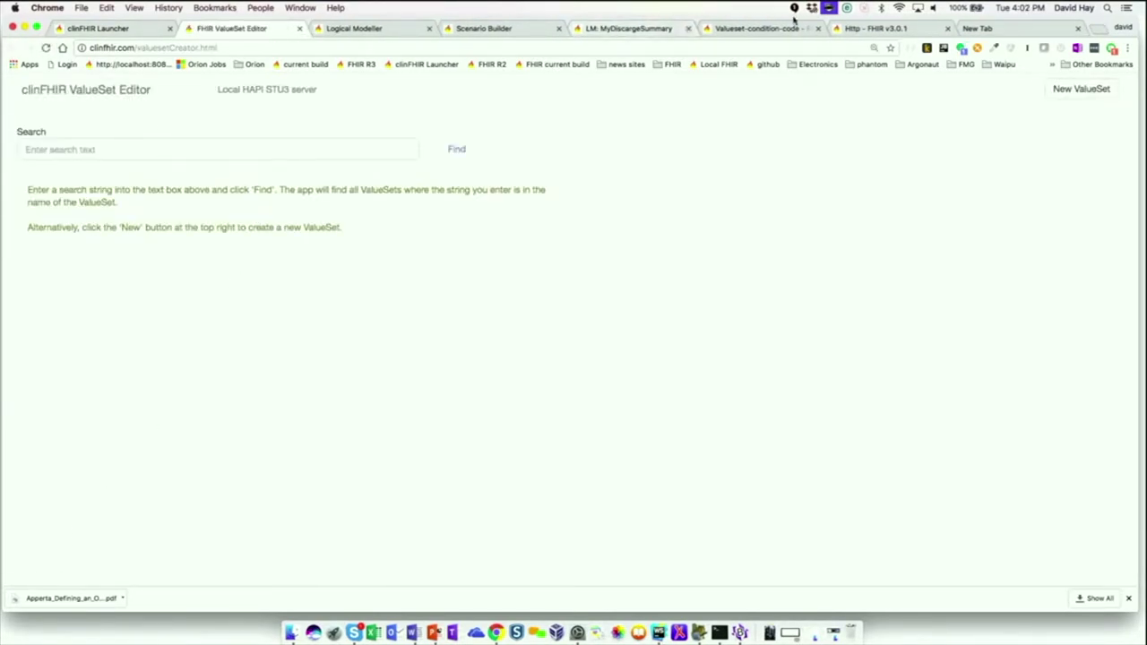
click(103, 29)
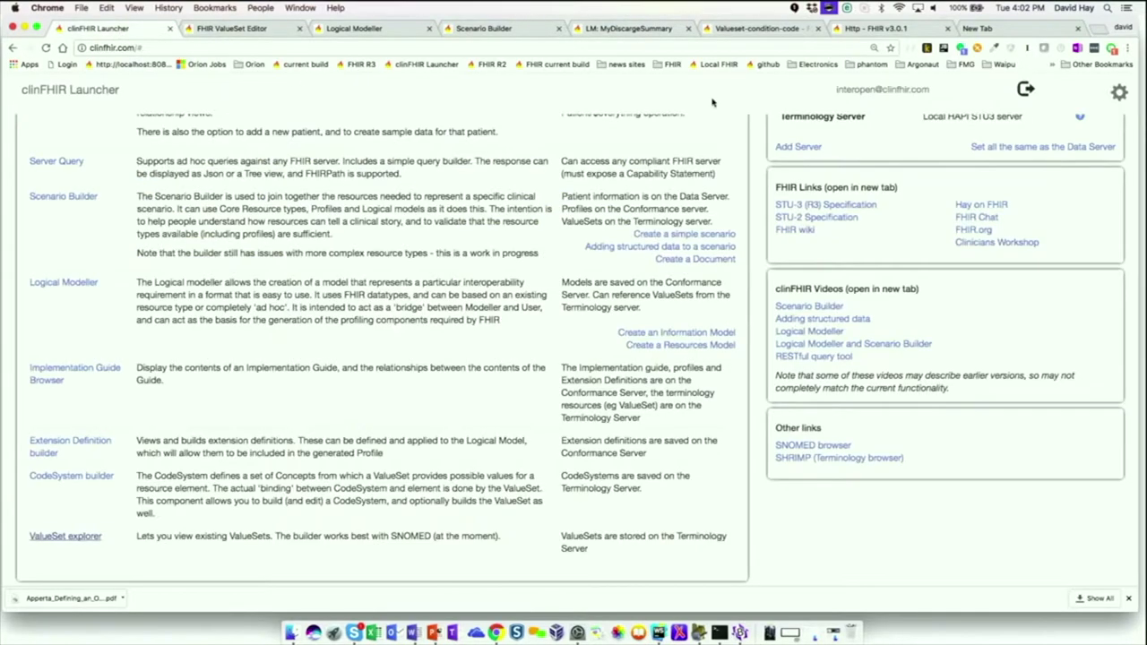
Change the Terminology Server to Ontoserver (terminology), save the server settings and acknowledge the update.
scroll(927, 209, up, 3)
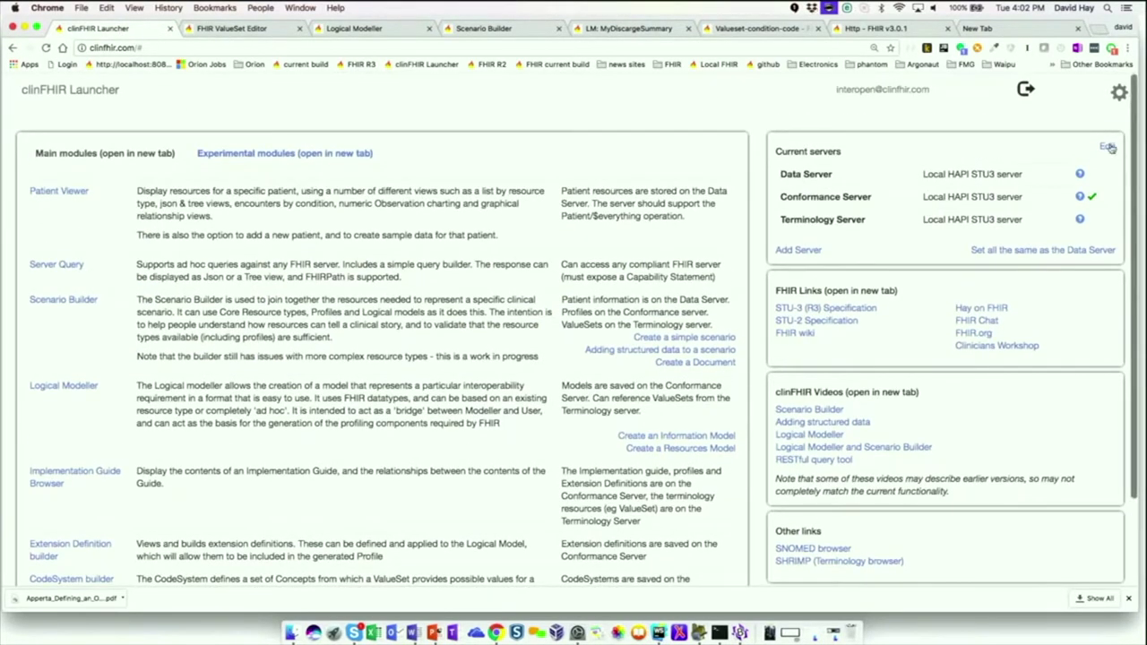
click(1108, 146)
click(967, 251)
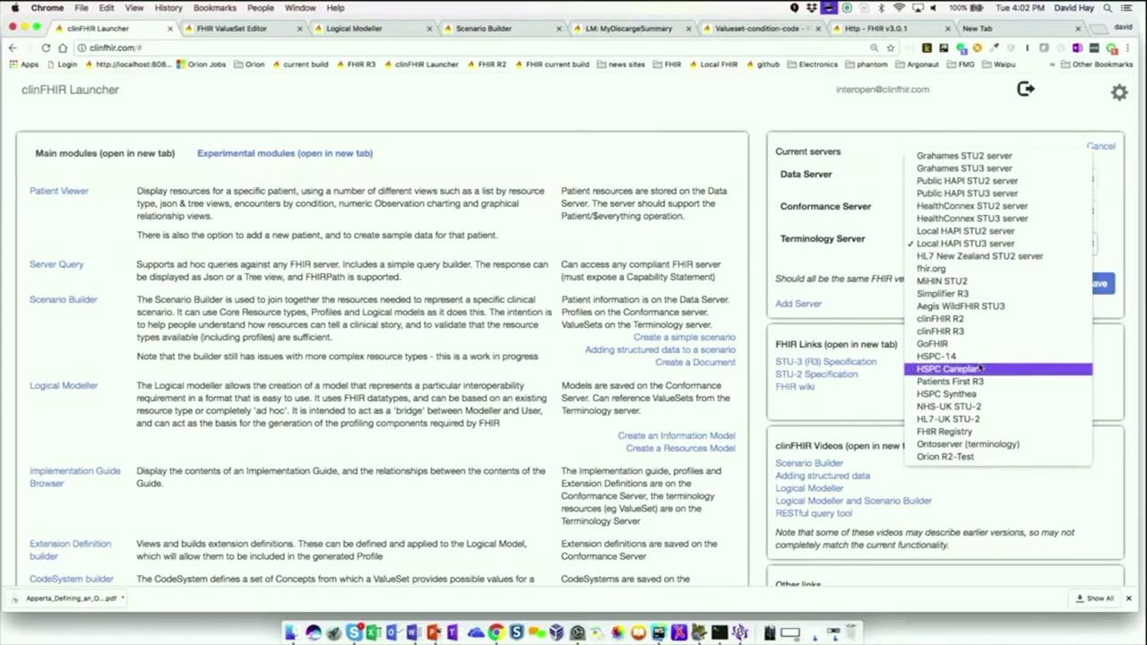
click(961, 445)
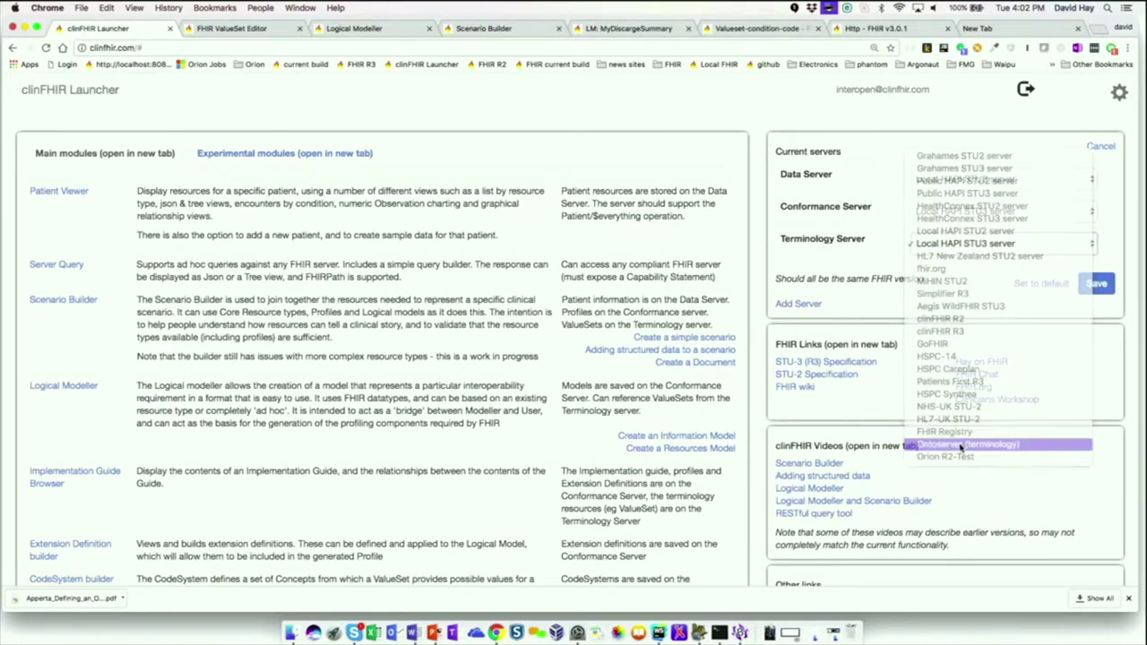
click(1106, 283)
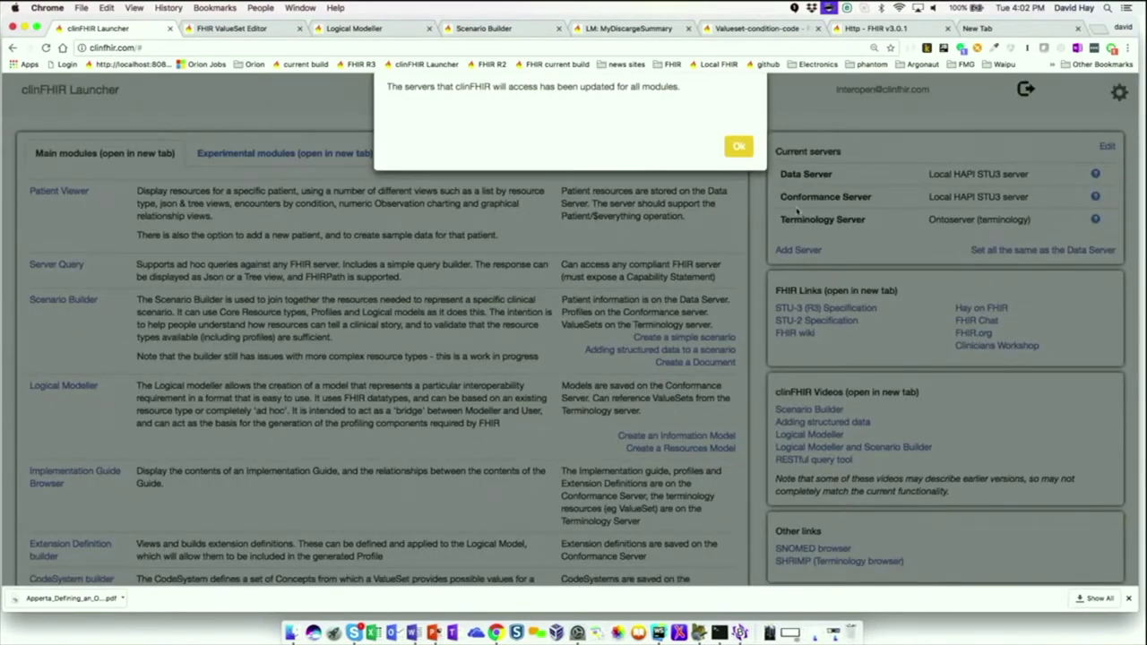
click(736, 178)
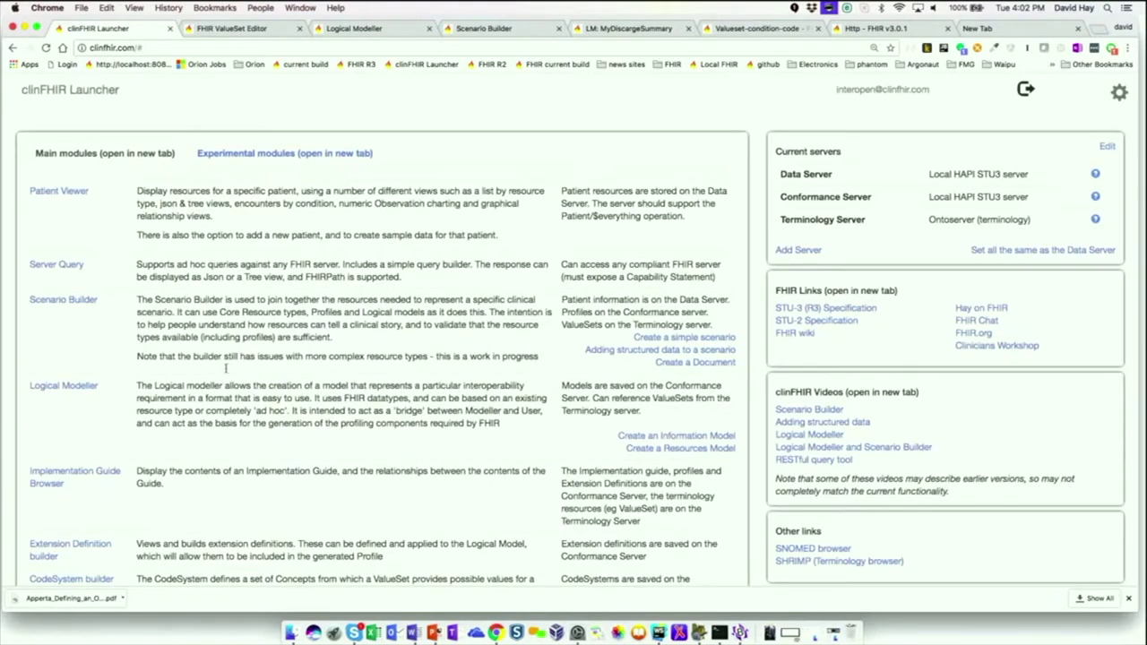
Open a new ValueSet explorer using Ontoserver and find value sets whose name contains "cond".
scroll(226, 367, down, 3)
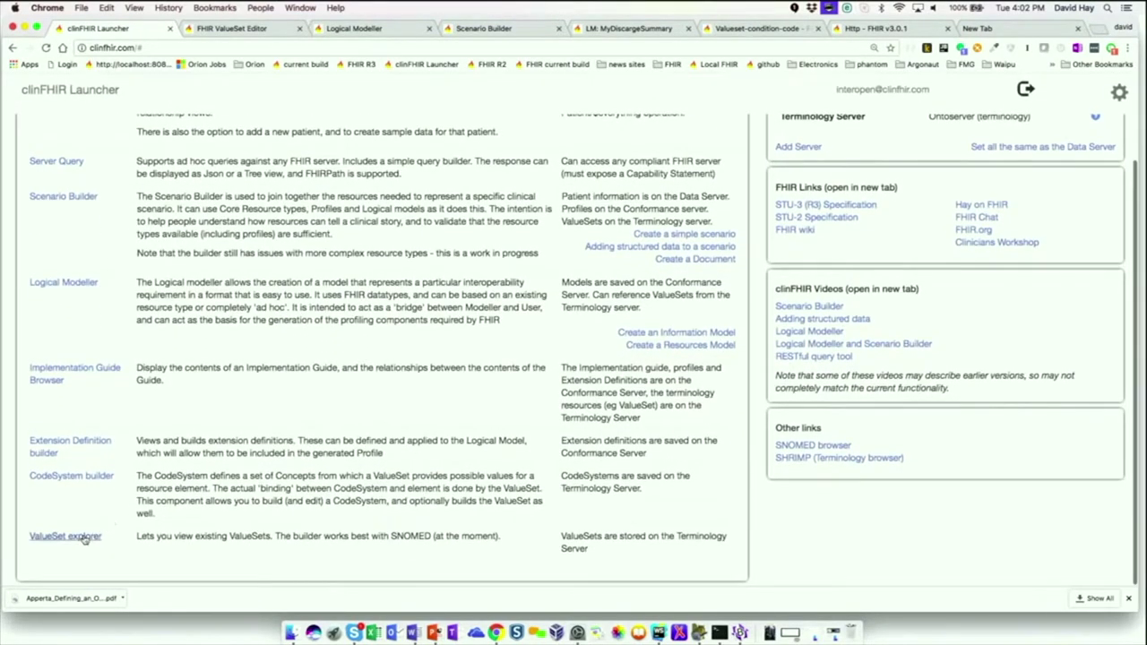
click(85, 538)
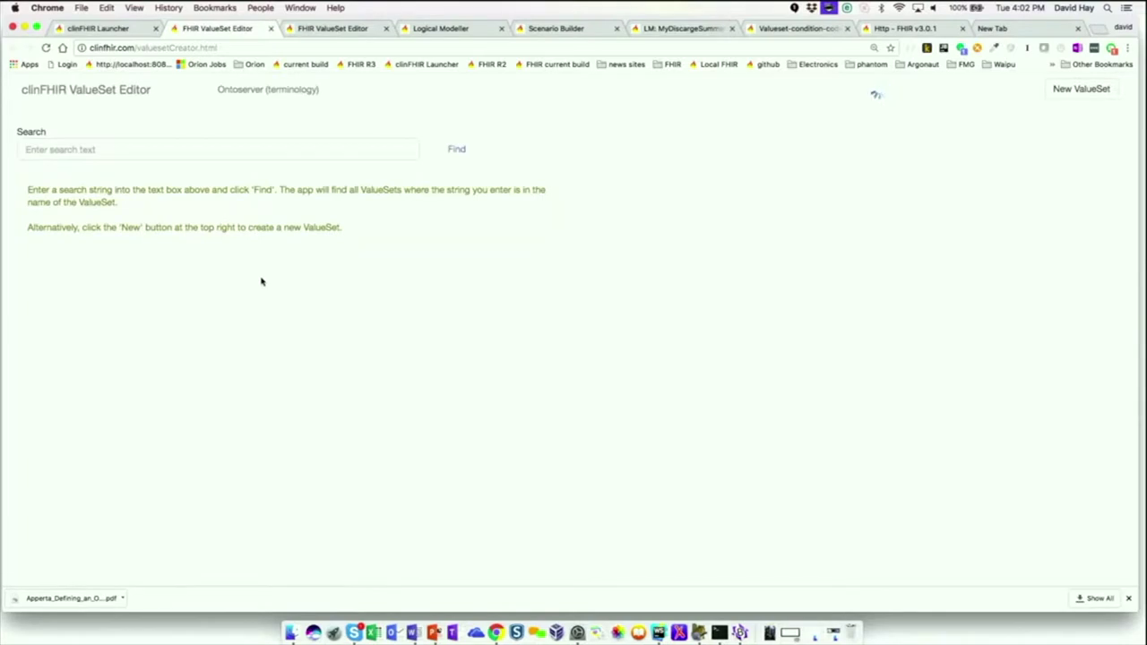
click(154, 153)
text(c)
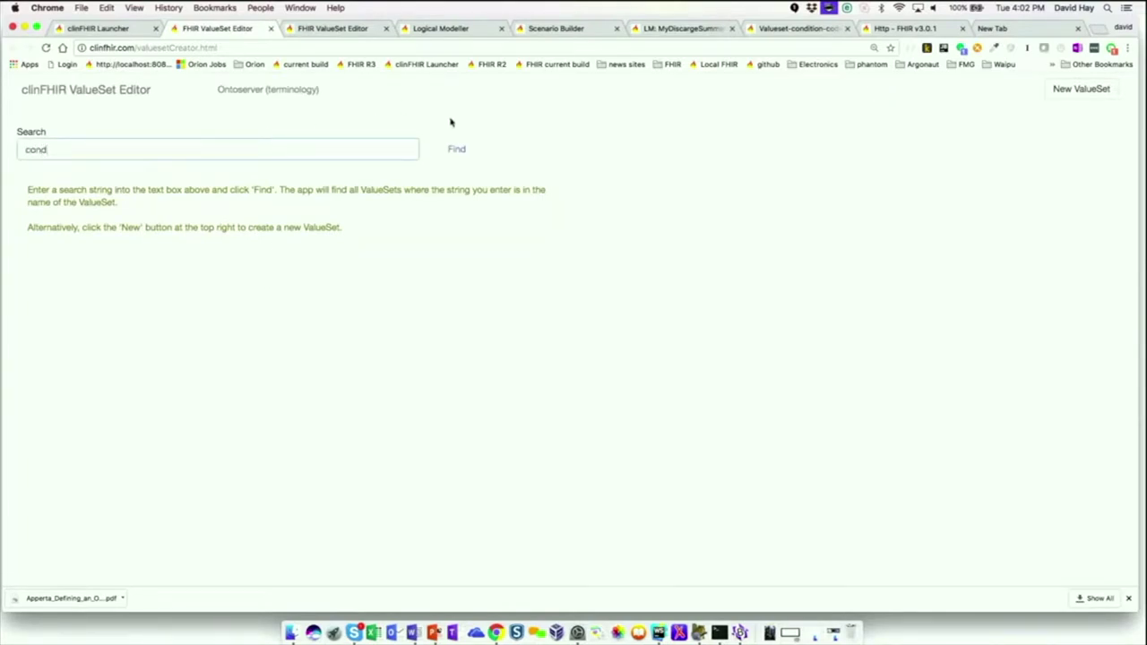
text(ond)
click(455, 149)
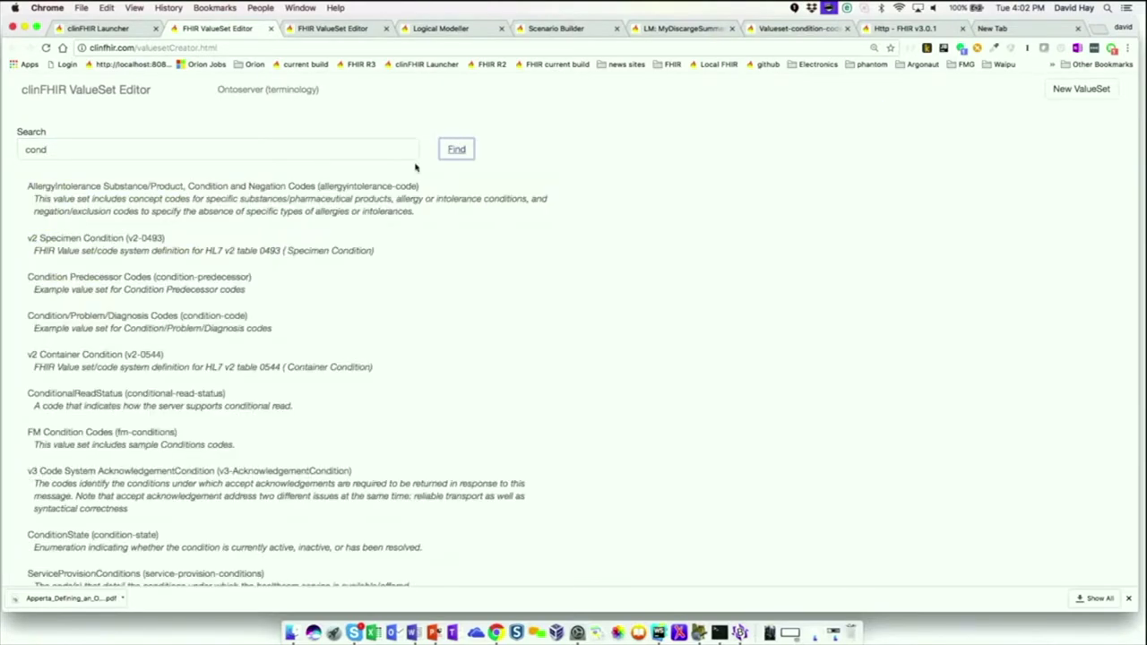
Select the Condition/Problem/Diagnosis Codes (condition-code) value set and view its definition.
scroll(195, 282, down, 3)
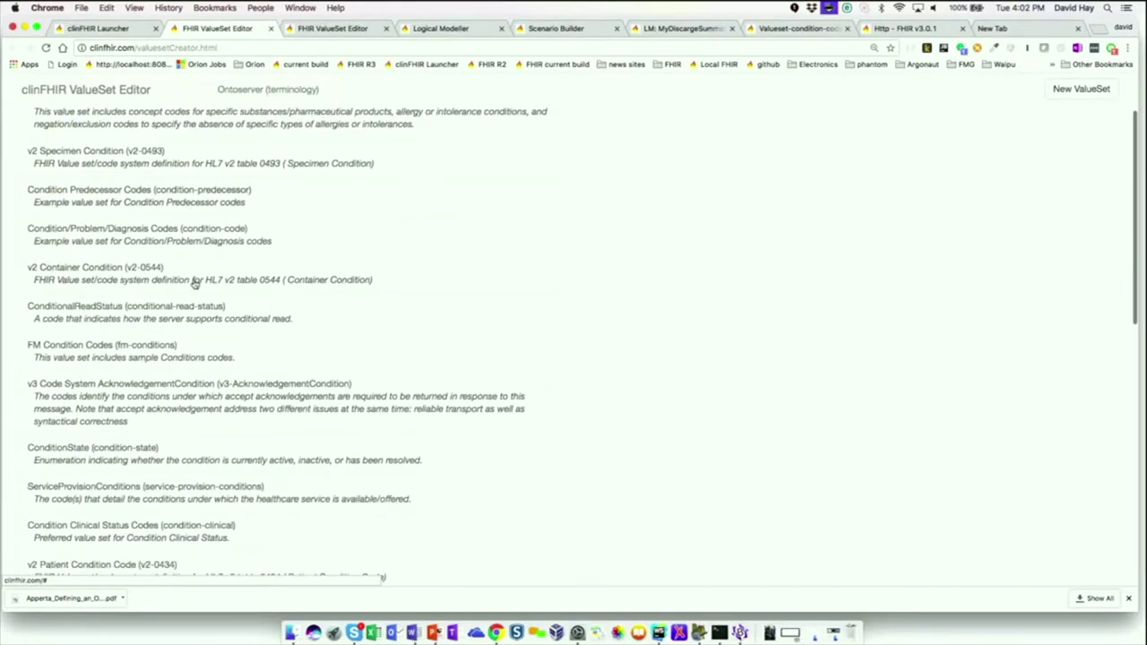
click(110, 213)
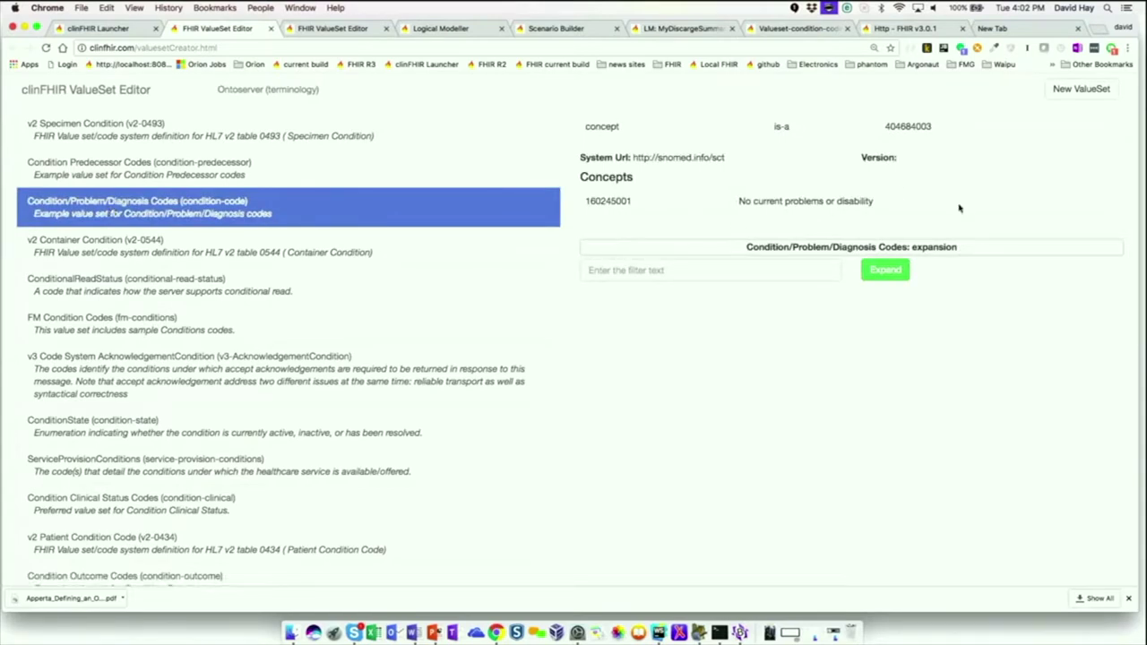
scroll(658, 285, up, 3)
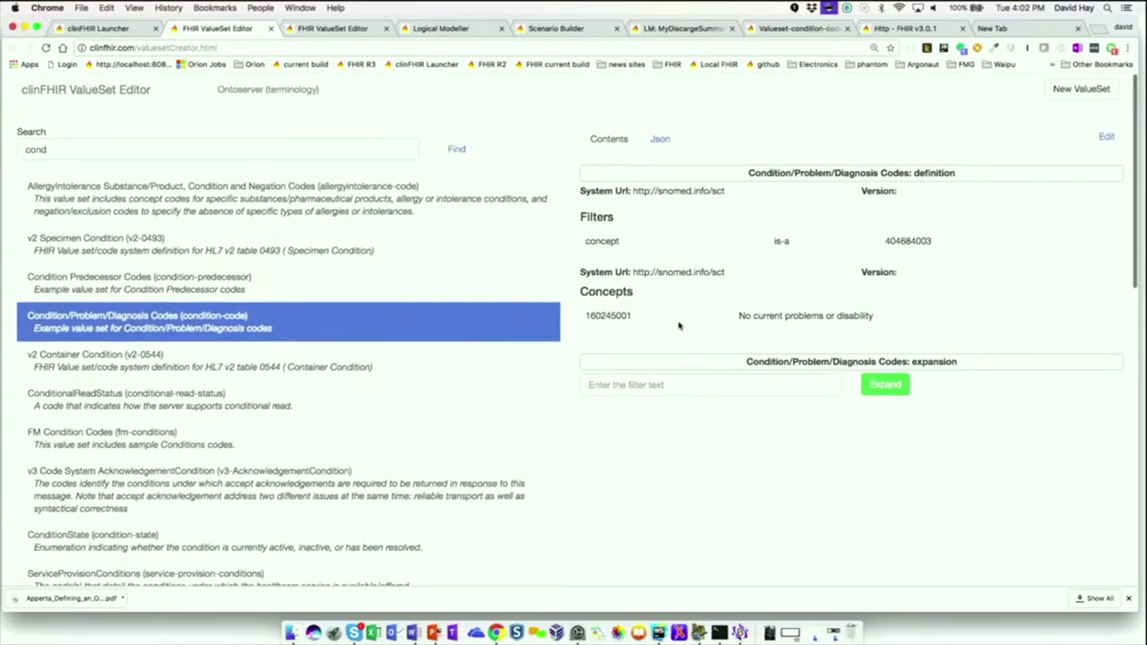
Expand the Condition/Problem/Diagnosis Codes value set with the filter "asth" and look through the matching SNOMED codes.
click(711, 385)
text(asth)
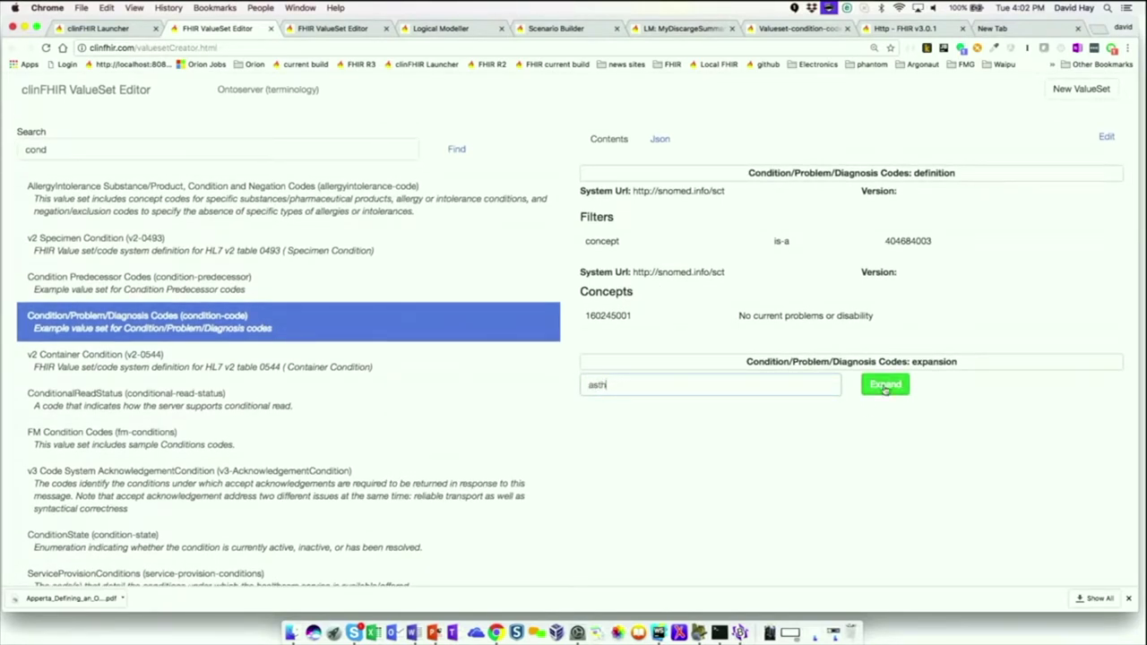
click(884, 385)
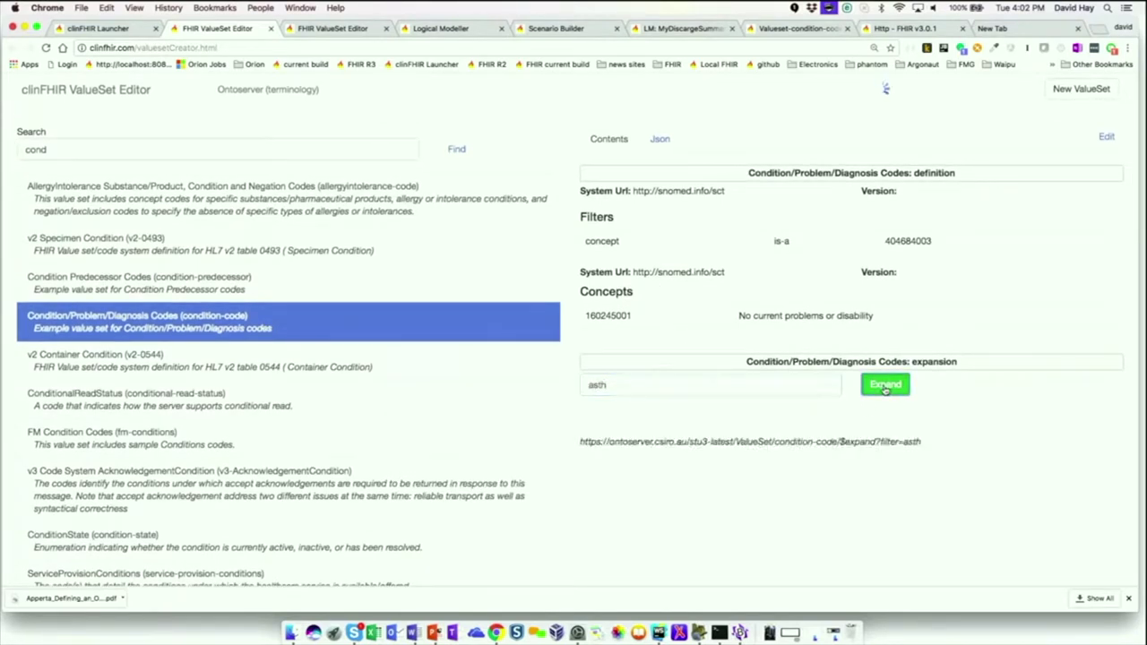
scroll(883, 389, down, 10)
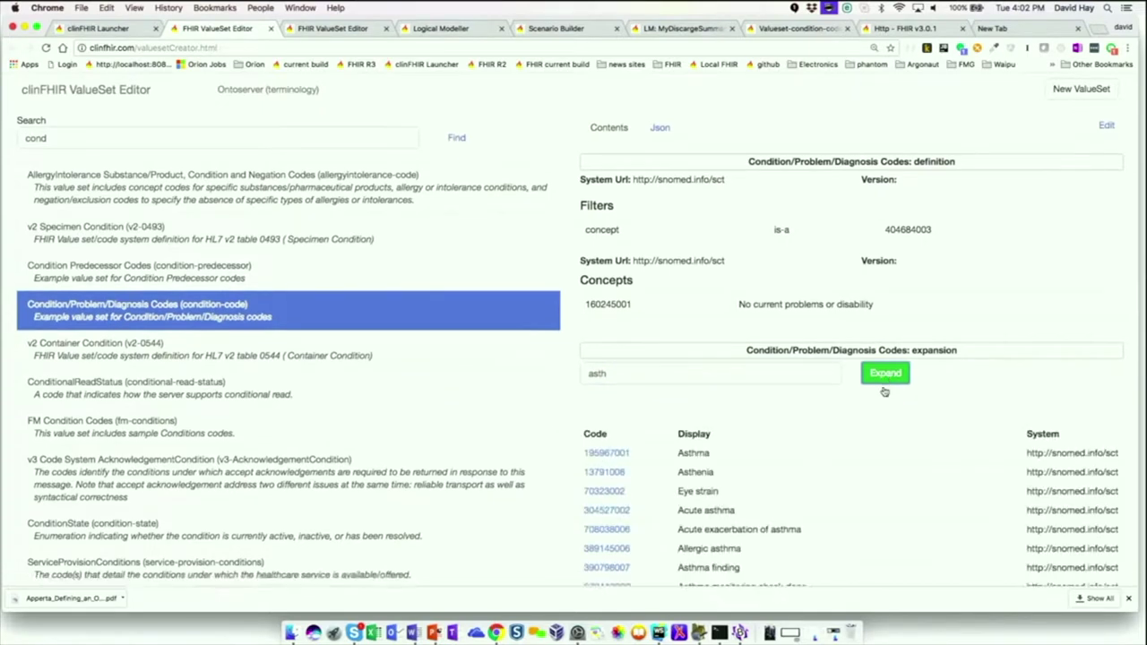
scroll(884, 392, up, 6)
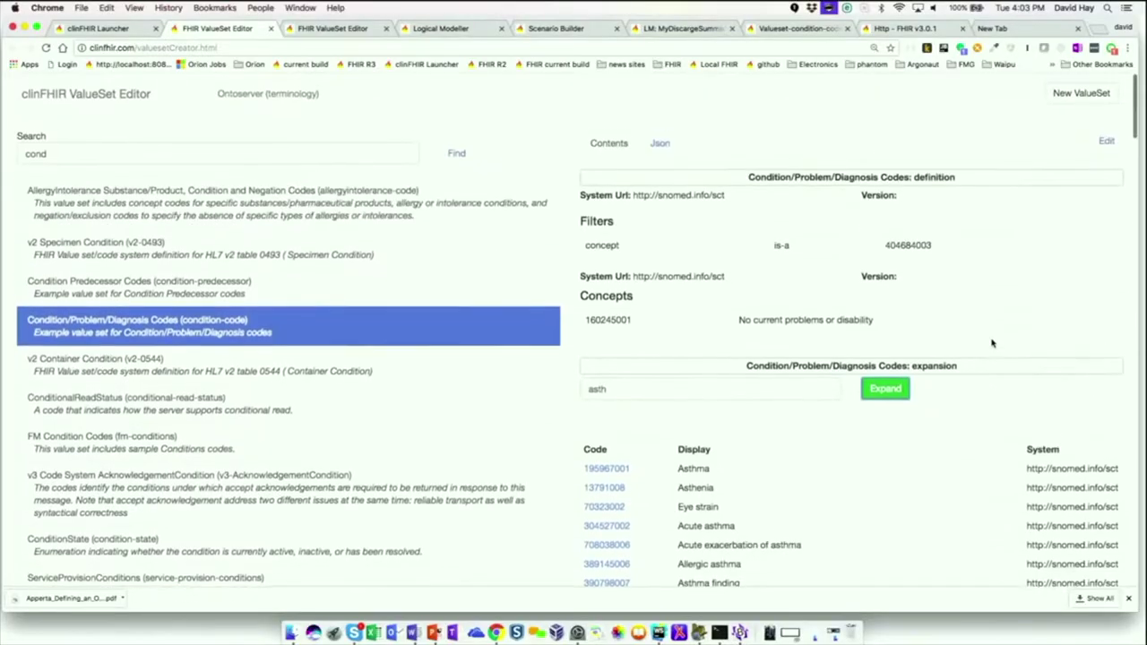
scroll(992, 343, down, 1)
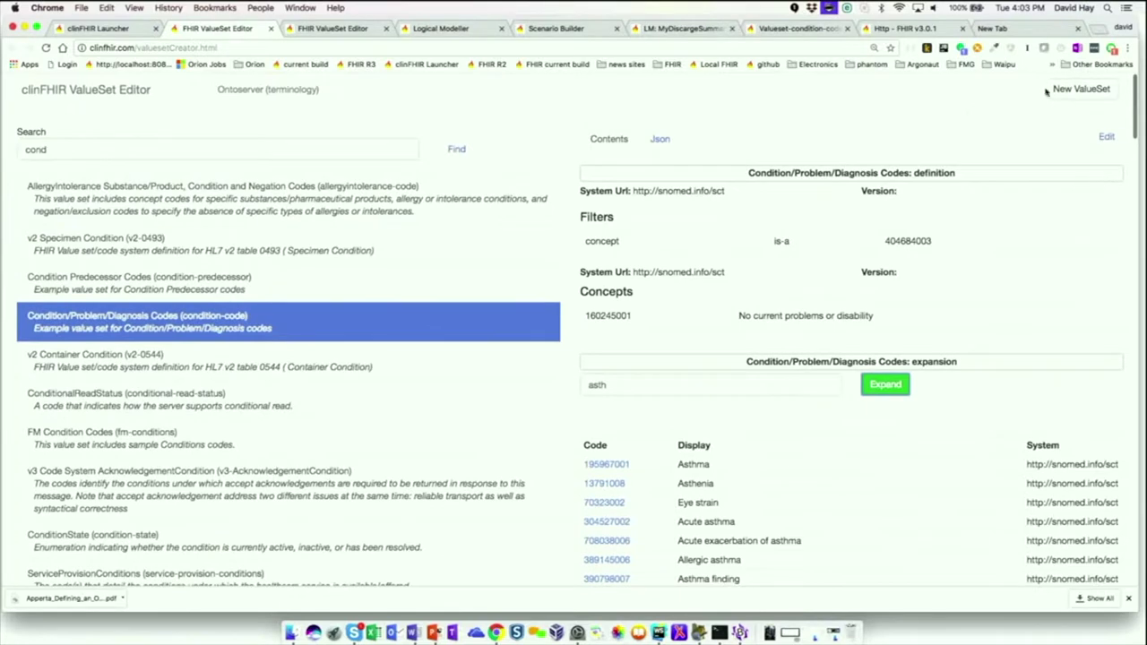
Start a new ValueSet named "careconnect" and check that the name is valid on the server.
click(1068, 89)
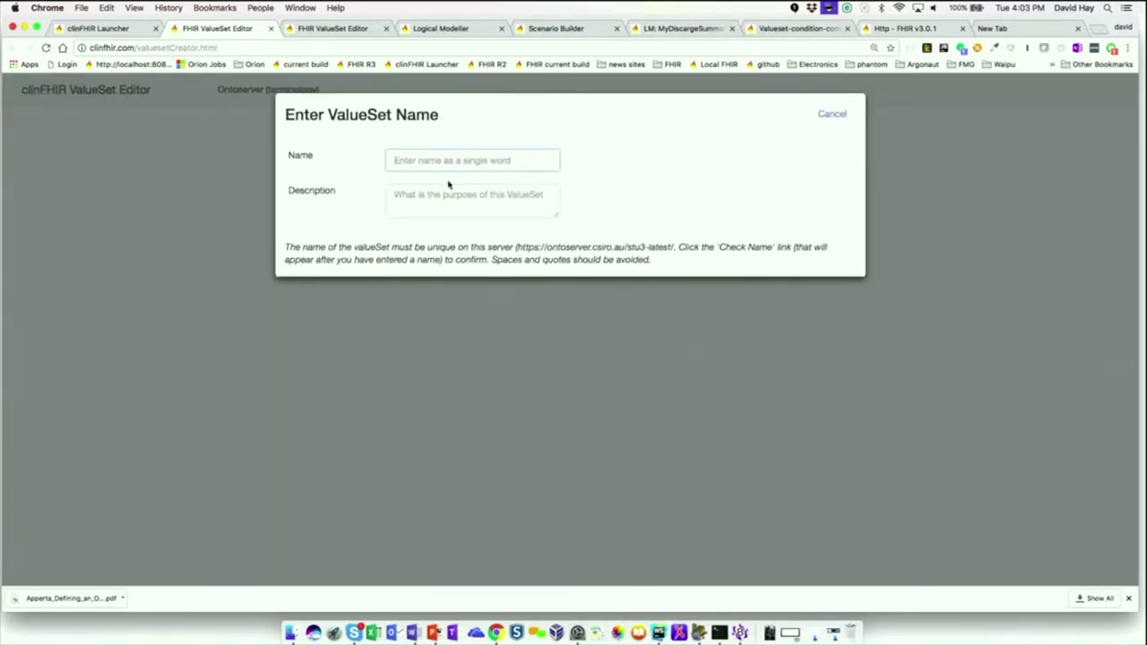
text(lo)
text(do)
key(BackSpace)
key(BackSpace)
text(c)
key(BackSpace)
text(careconnect)
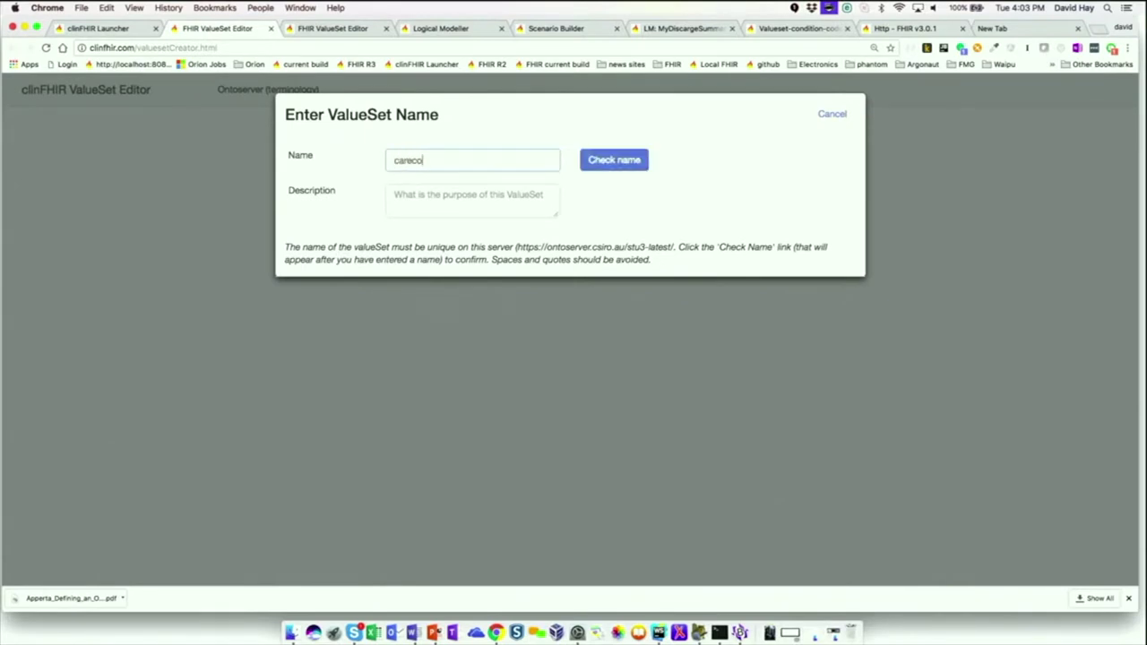
click(638, 159)
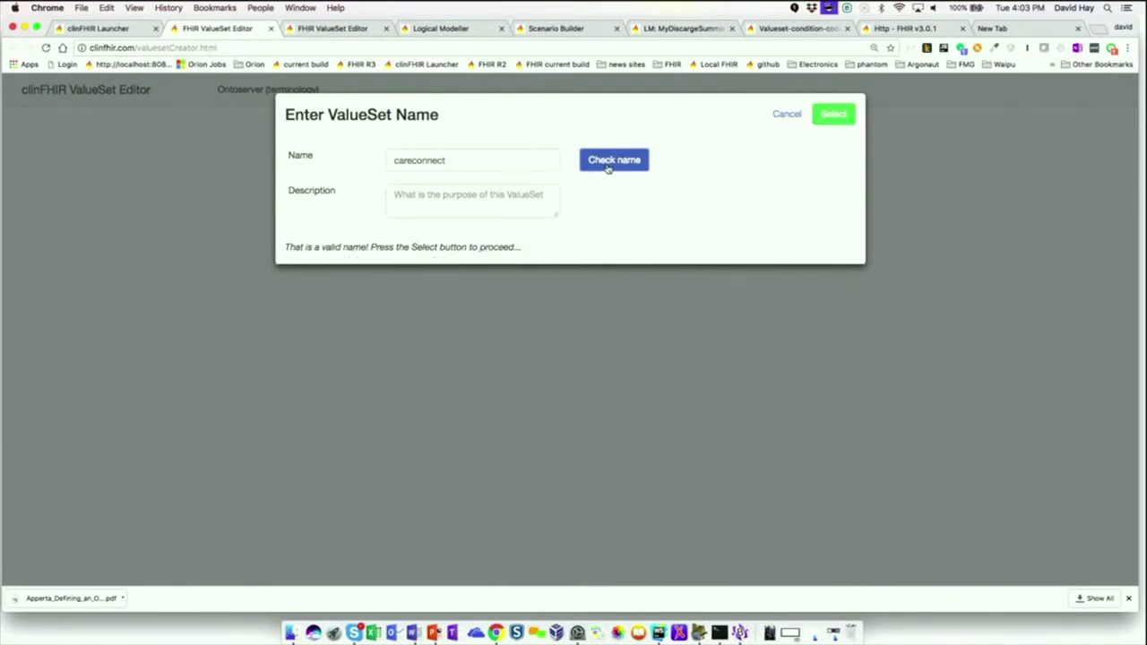
Proceed with the new careconnect ValueSet and find the Asthma concept by searching "asth" under Clinical Finding.
click(833, 117)
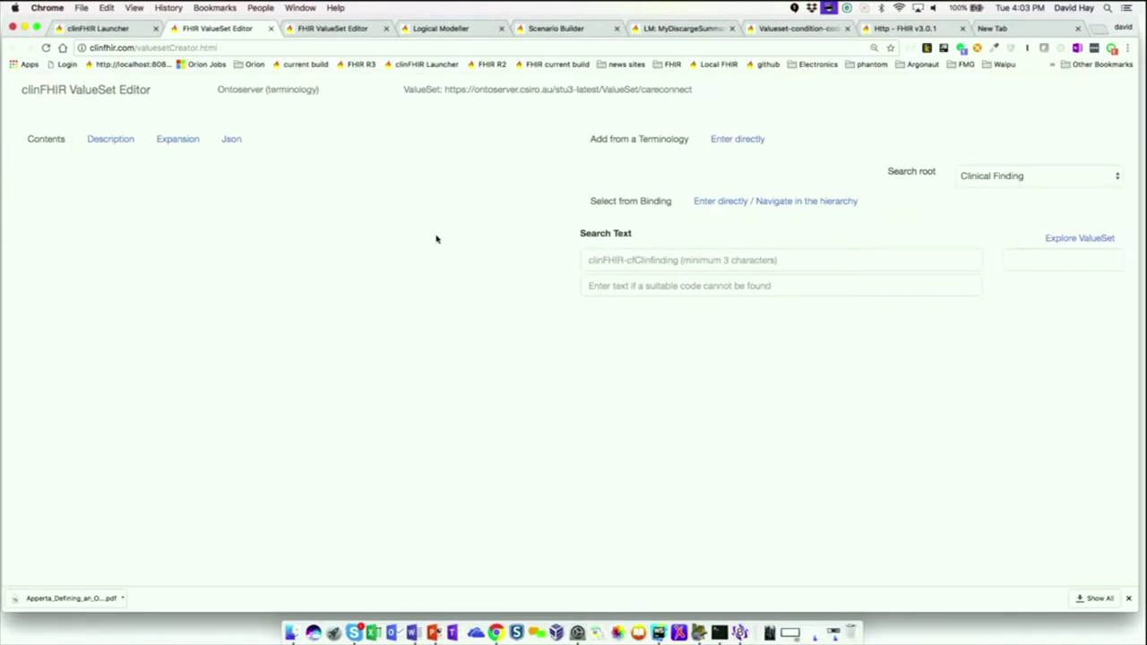
click(683, 260)
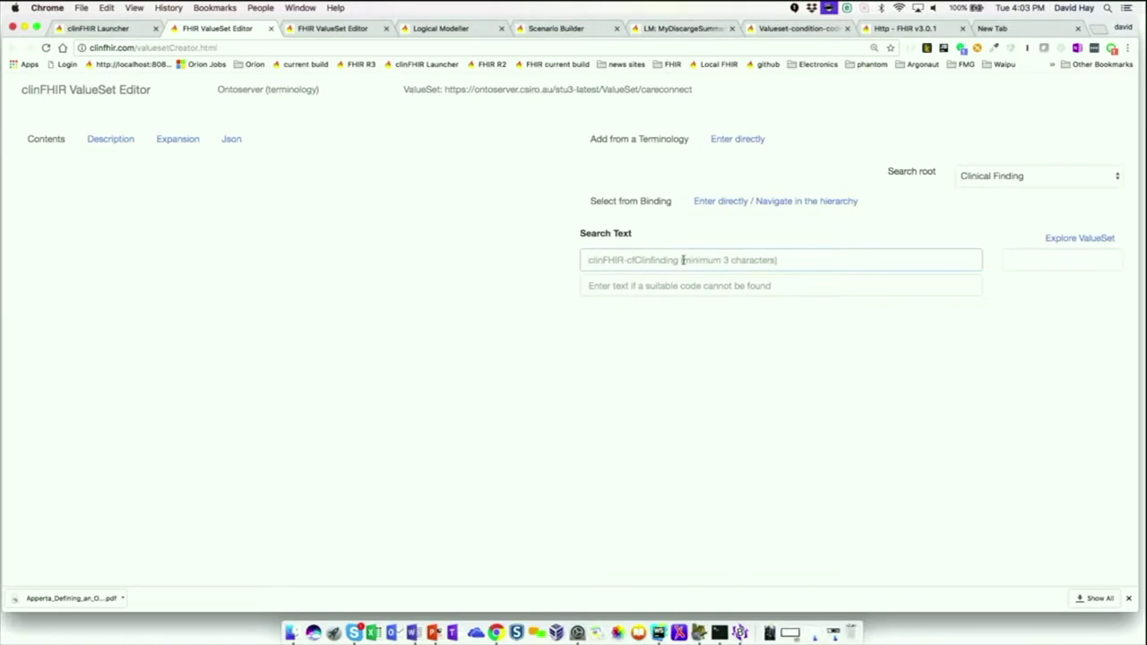
text(asth)
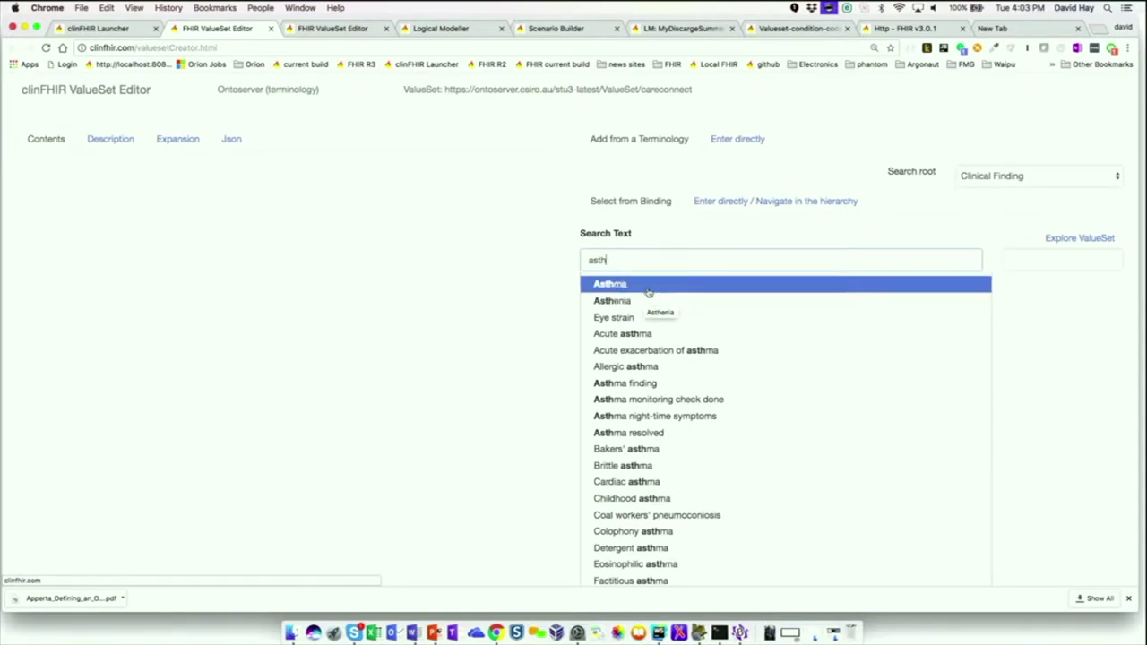
click(645, 285)
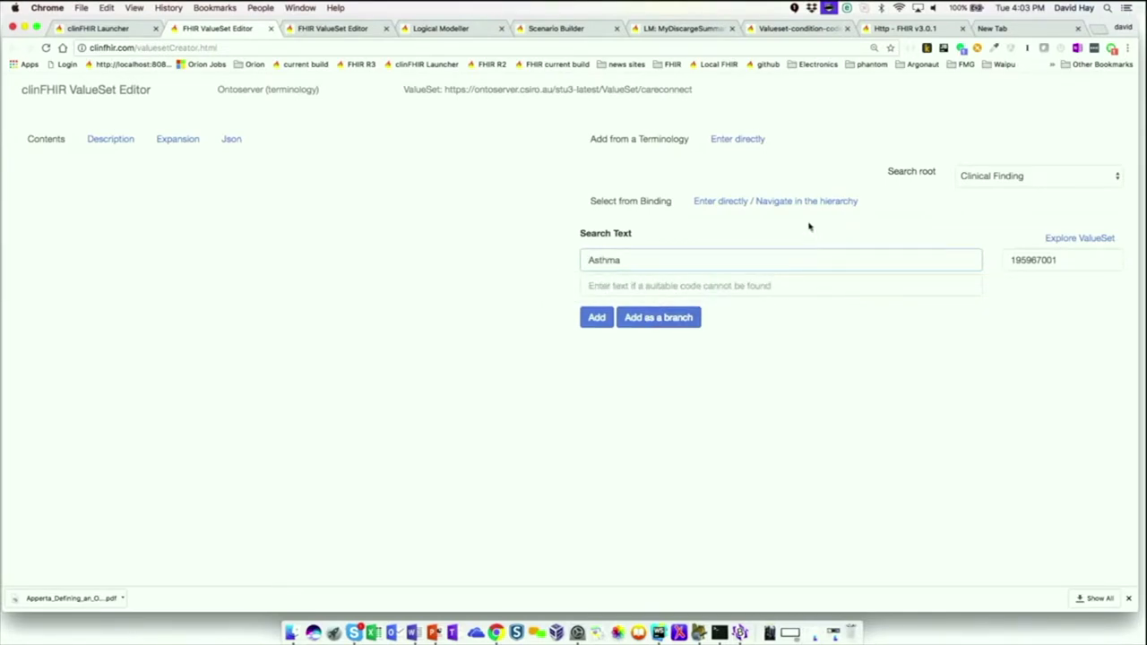
Explore Asthma in the SNOMED hierarchy, moving between it and its children Mixed asthma, Childhood asthma and Mild asthma.
click(786, 203)
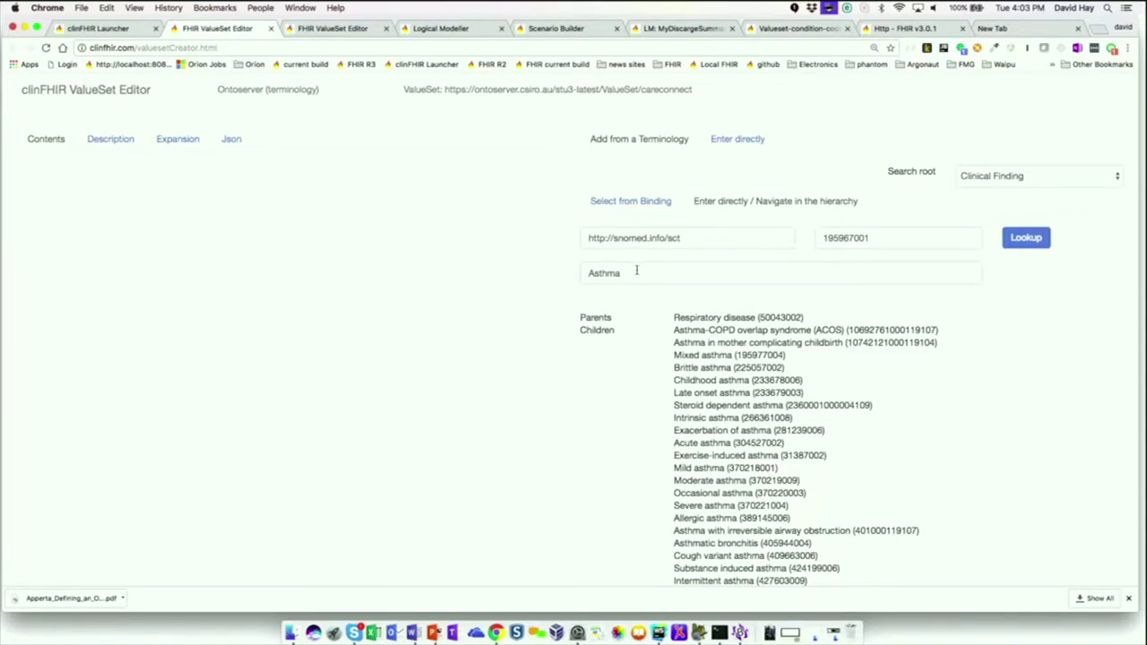
scroll(745, 397, down, 2)
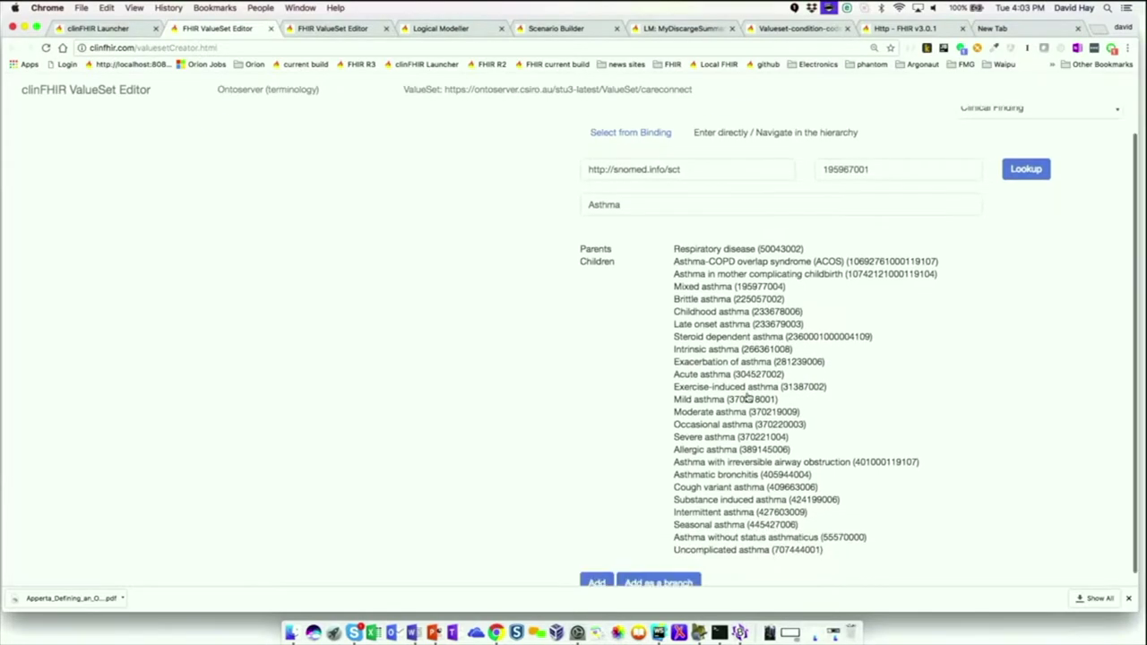
click(693, 287)
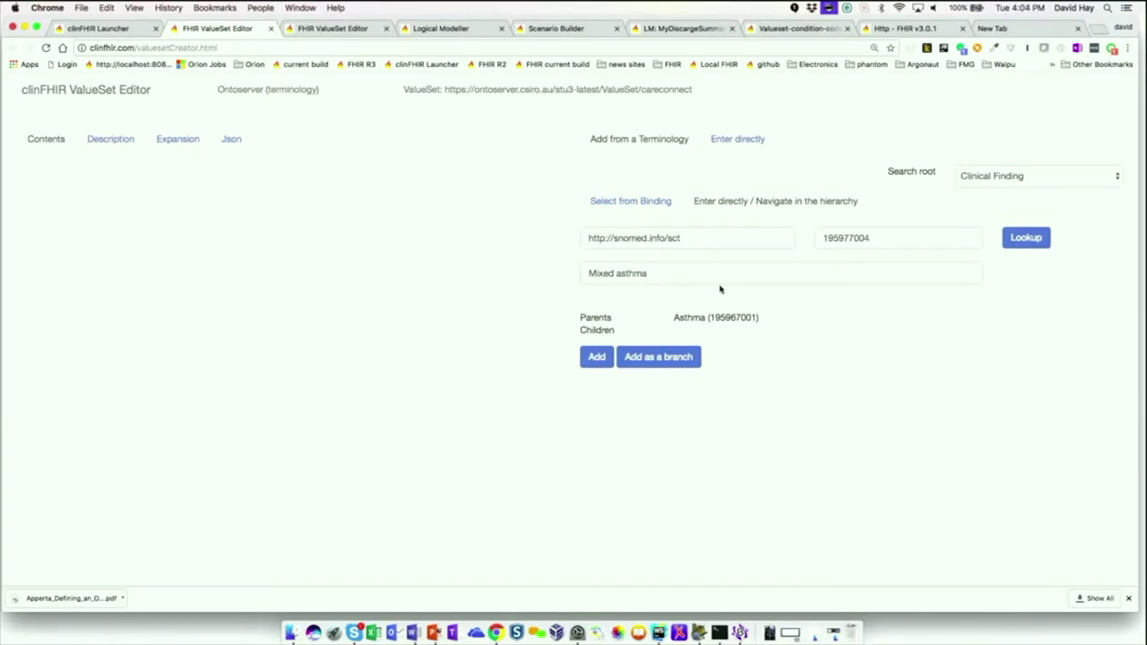
click(705, 320)
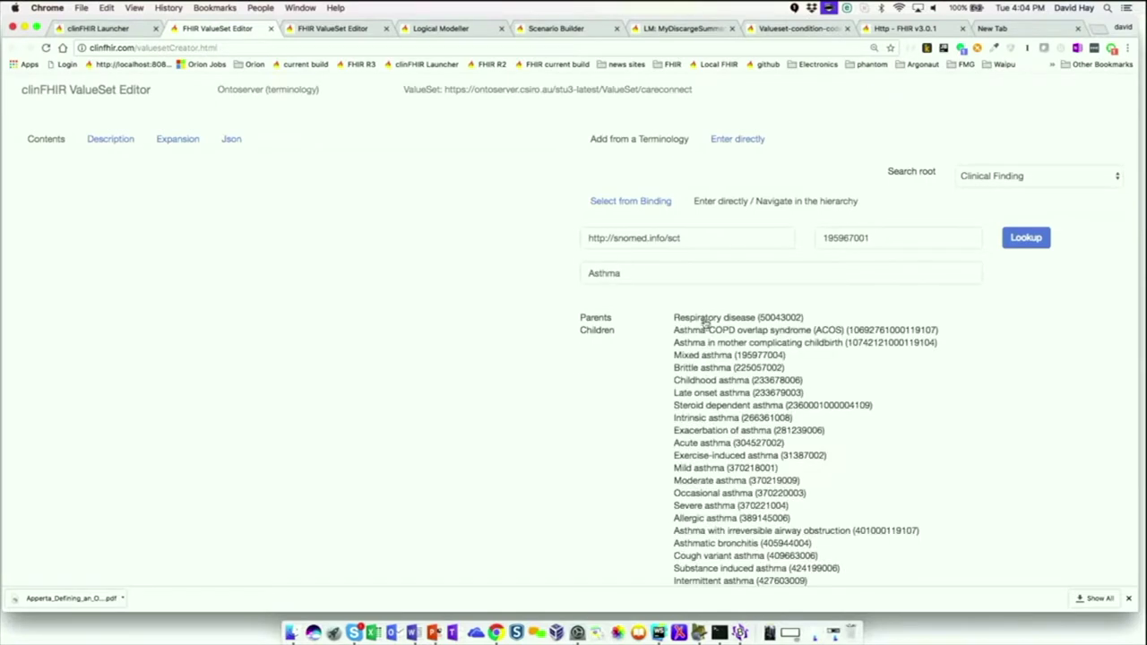
click(714, 382)
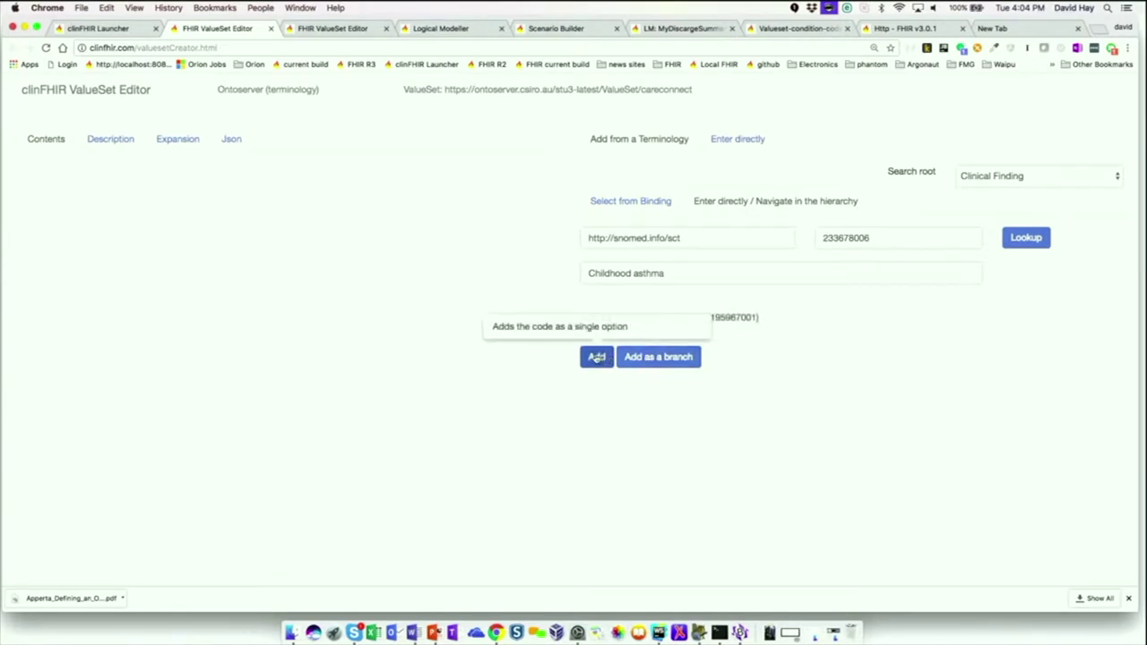
click(715, 318)
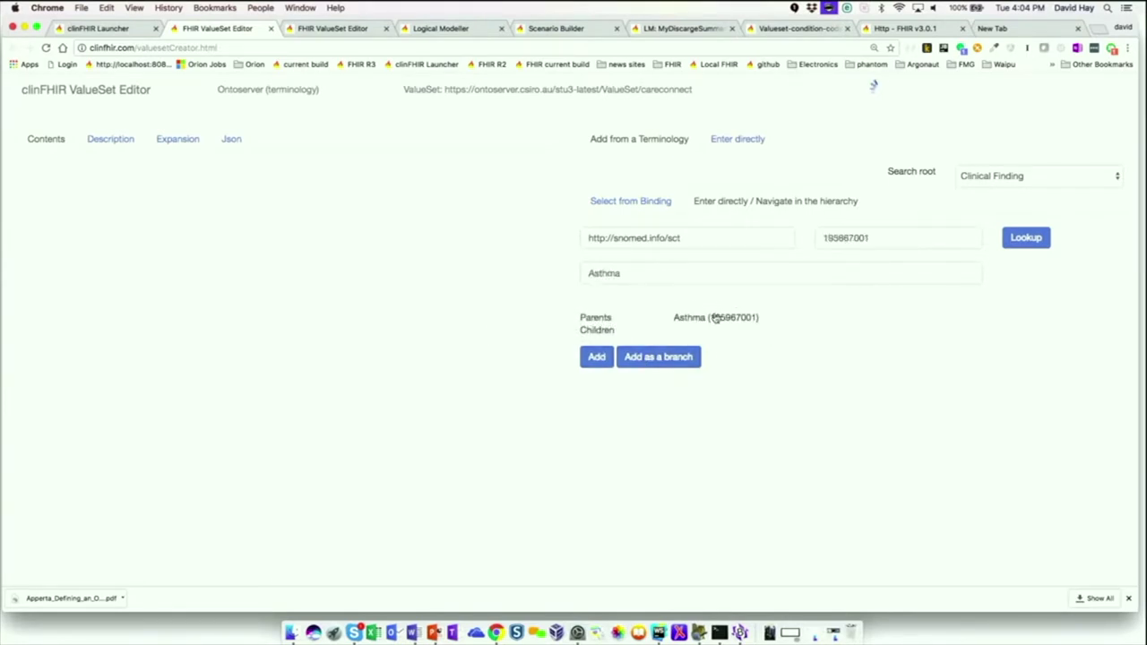
scroll(715, 320, down, 2)
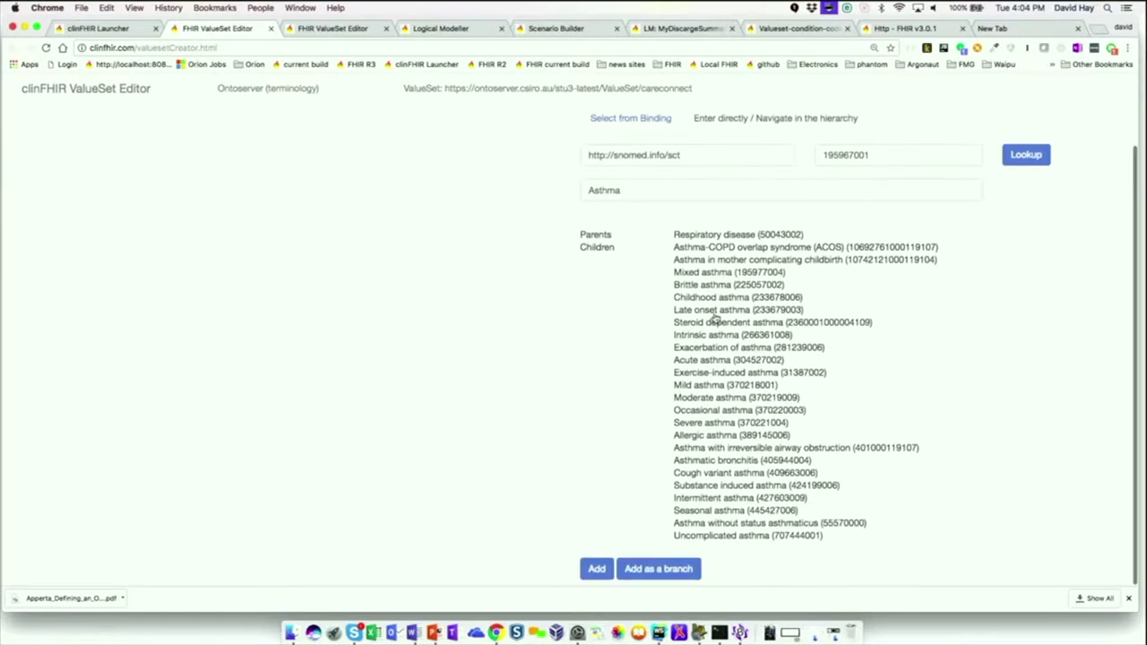
click(699, 386)
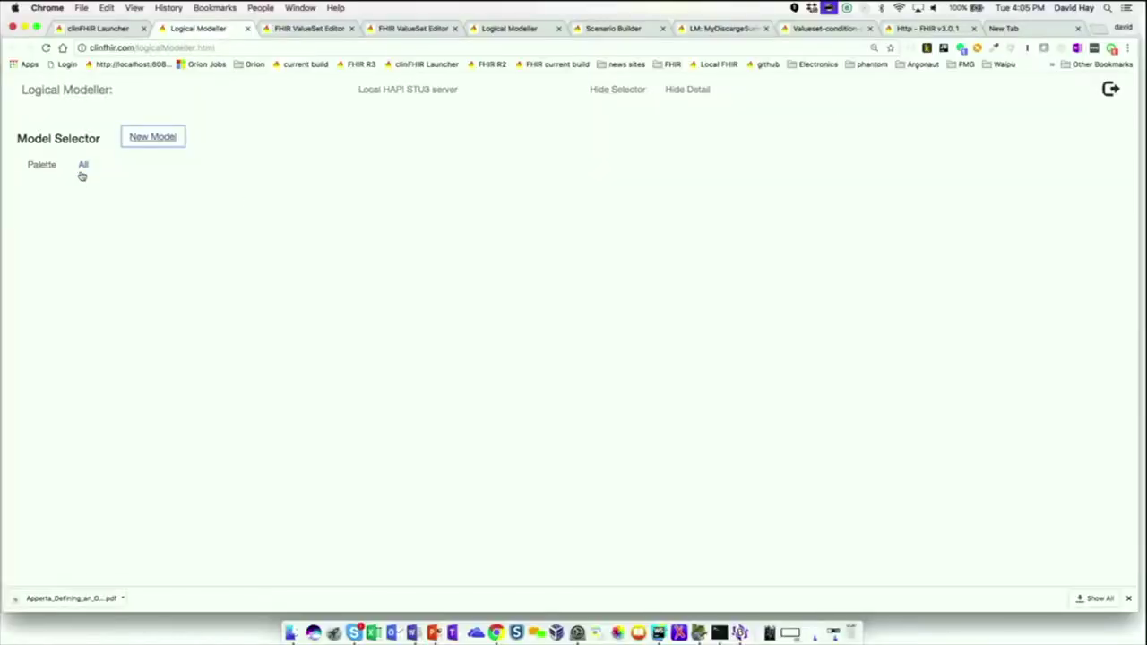
Open the ADRForm2 logical model from the list of all models and view its reaction element's properties.
click(83, 165)
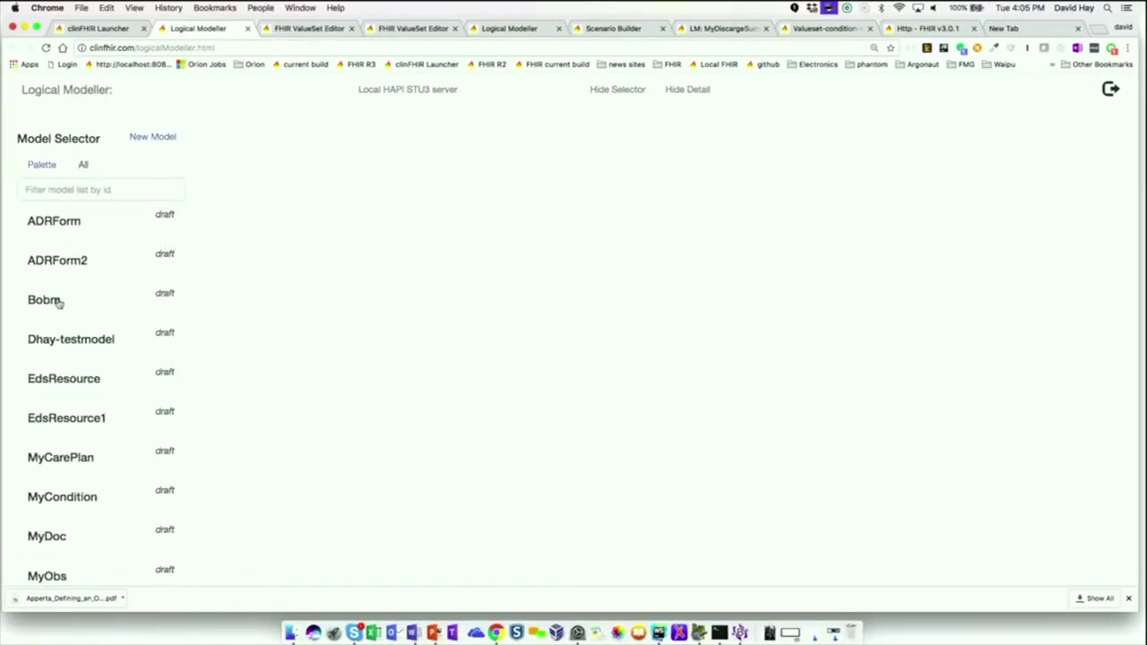
click(59, 261)
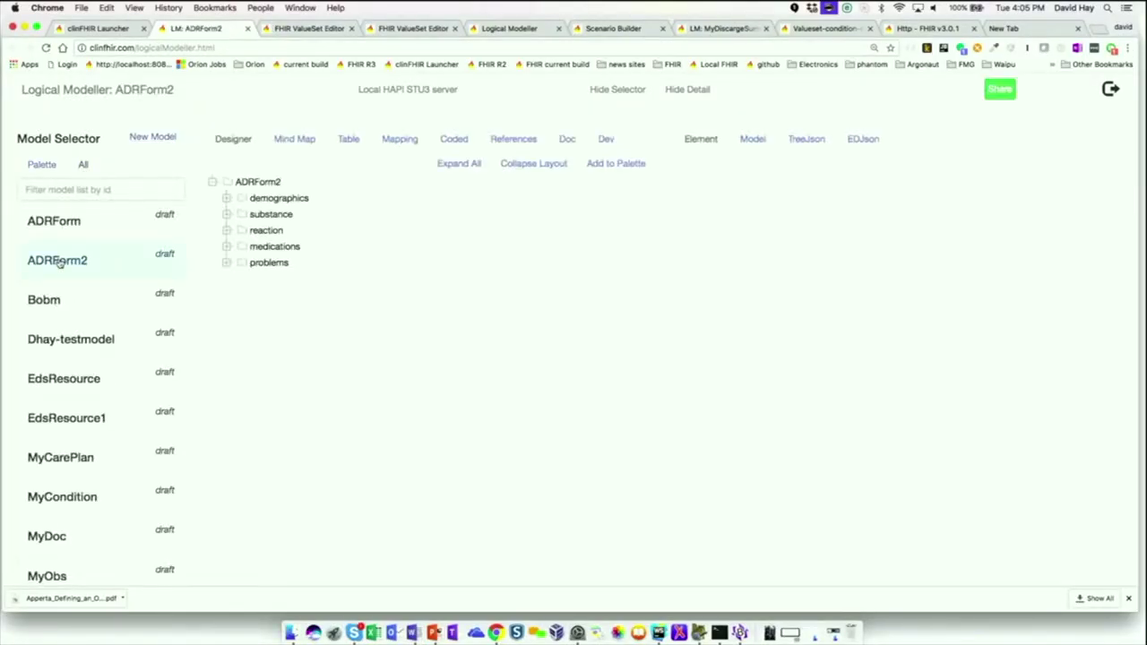
click(228, 231)
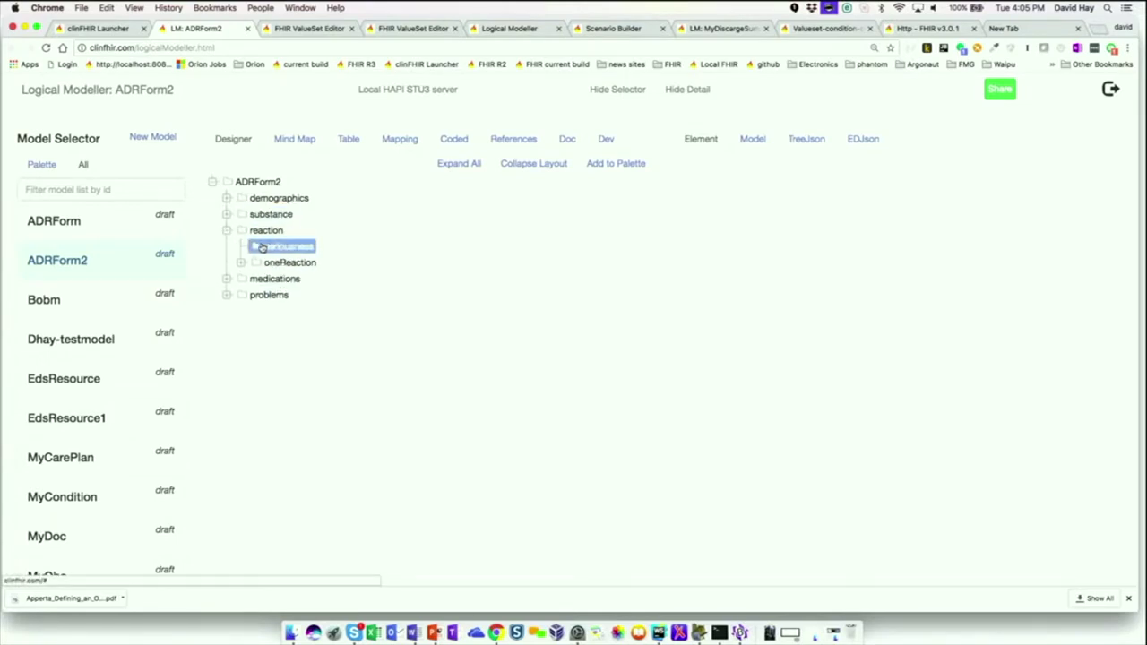
click(261, 232)
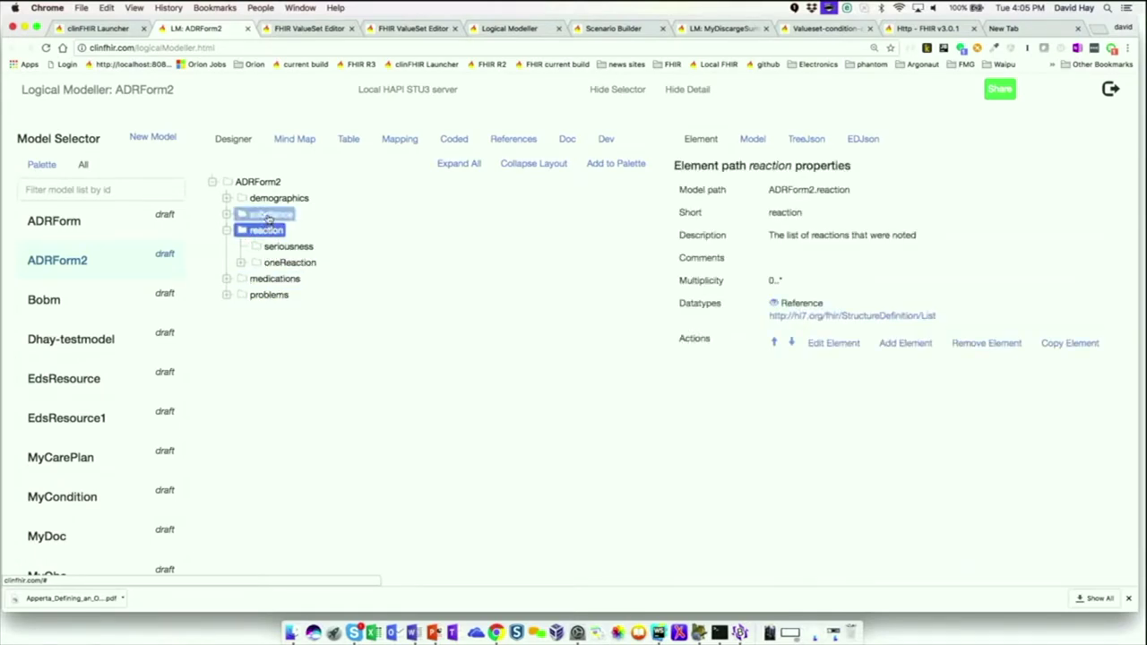
View the medicationOrRemedy element under substance and its MedicationStatement specification page, and return to the ADRForm2 model.
click(273, 215)
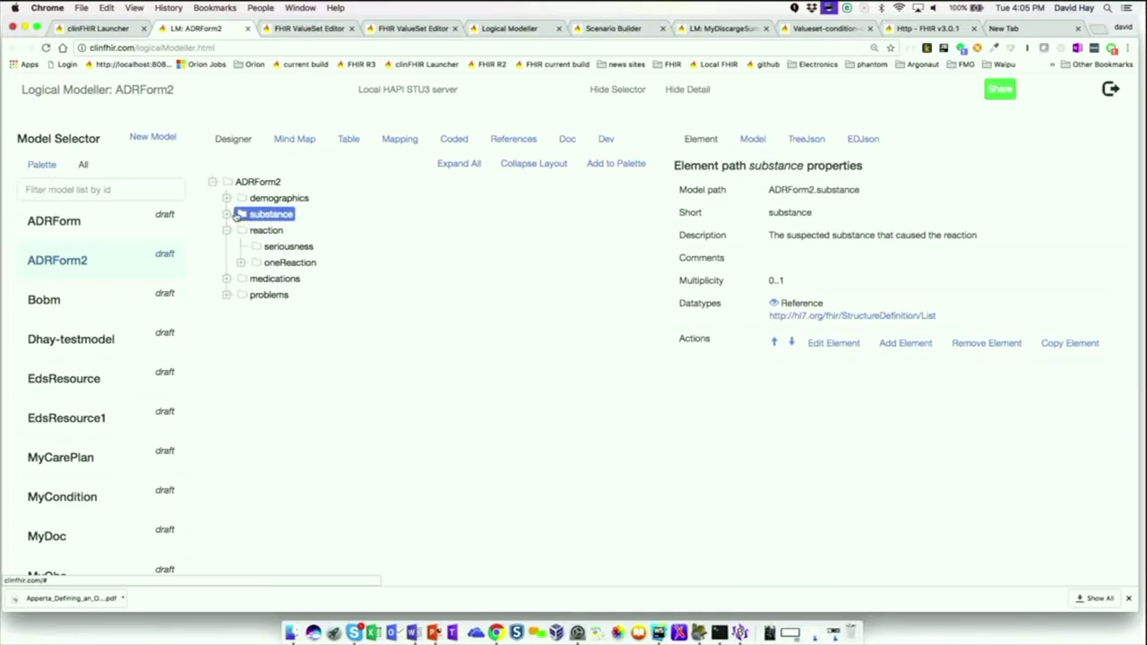
click(226, 215)
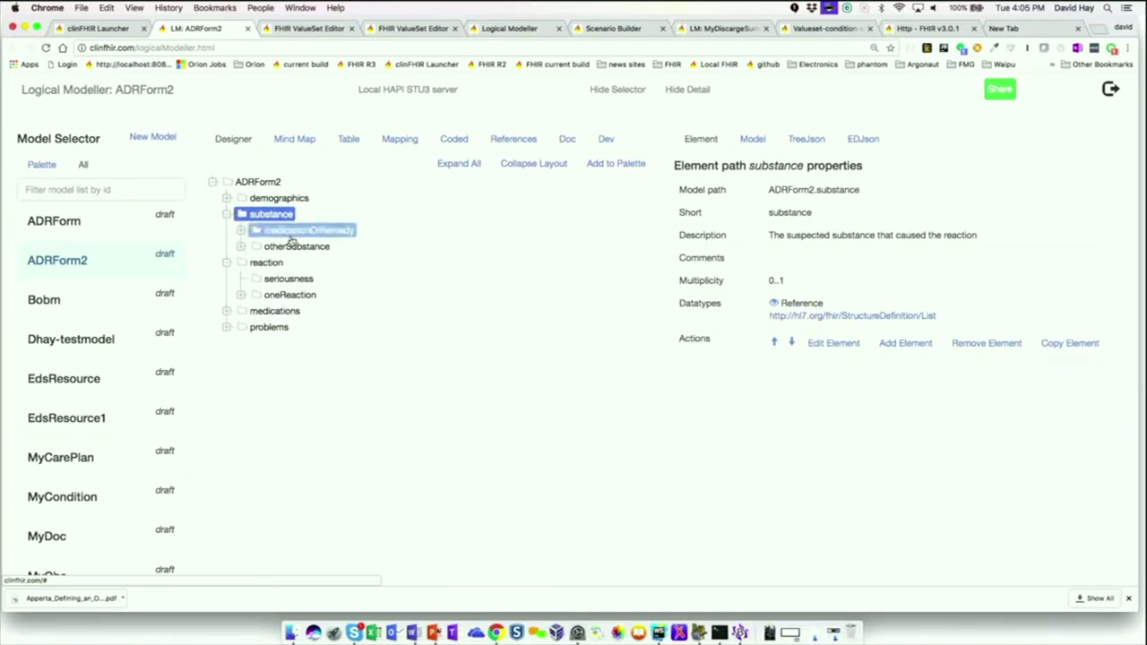
click(294, 234)
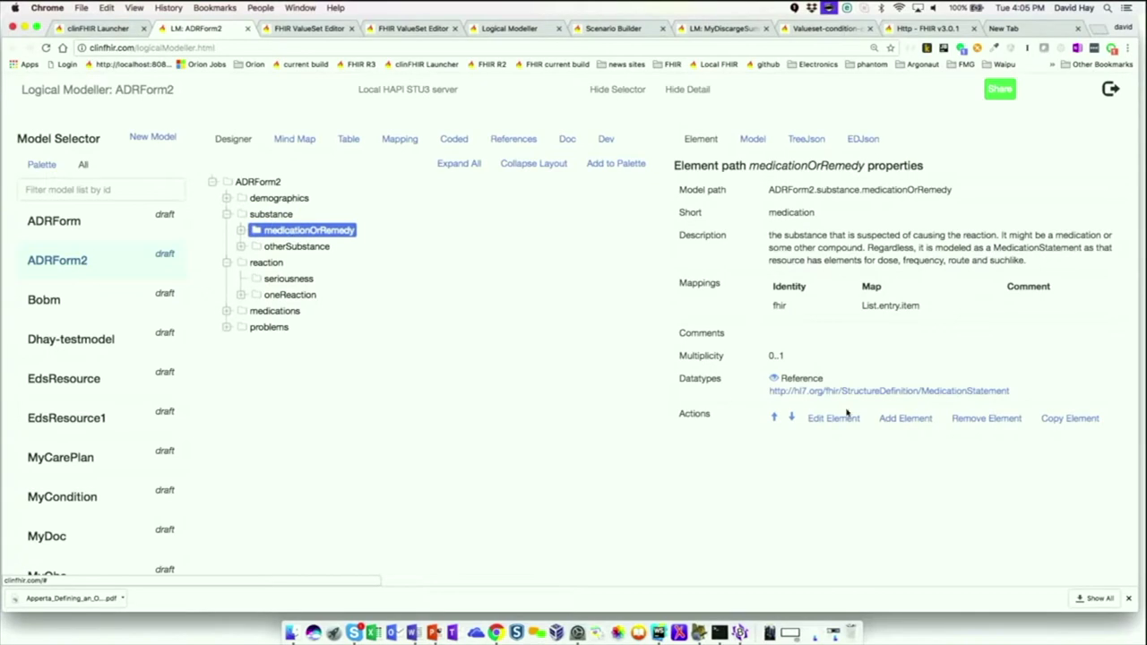
click(923, 392)
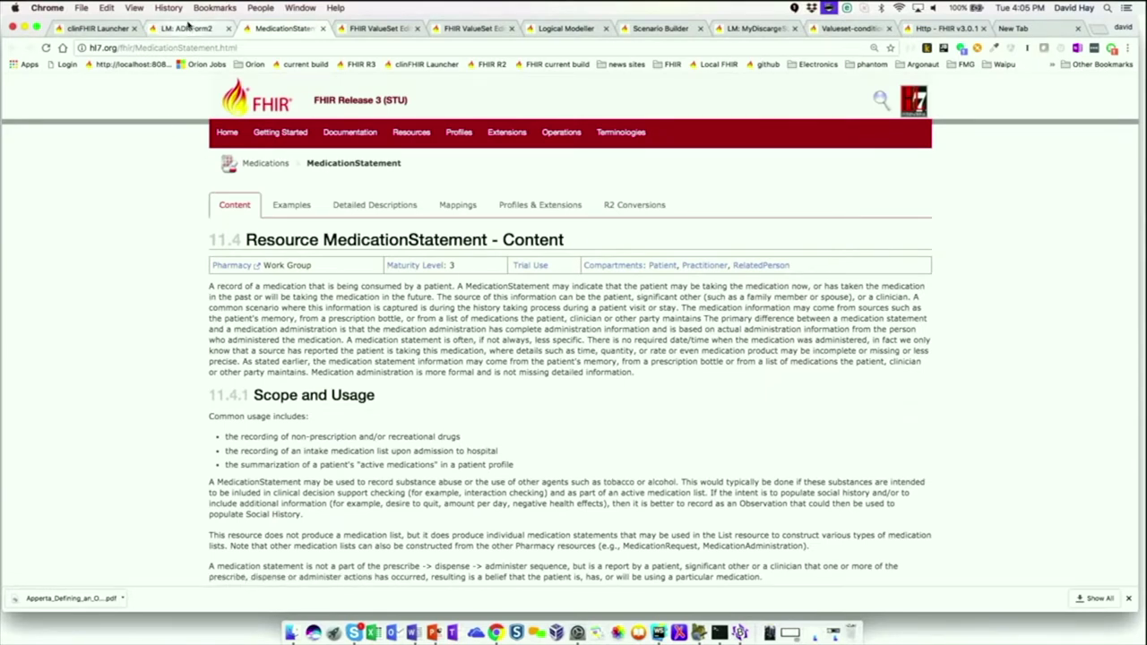
click(188, 27)
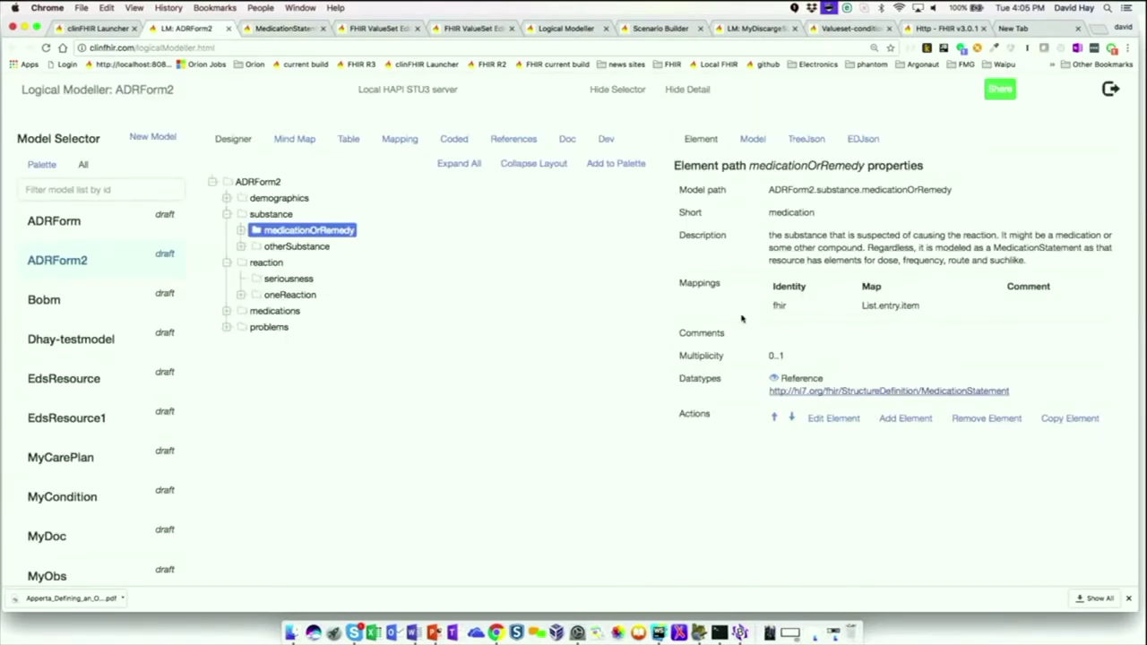
Start a new child element under medicationOrRemedy and map it to the FHIR path MedicationStatement.reasonCode.
click(910, 421)
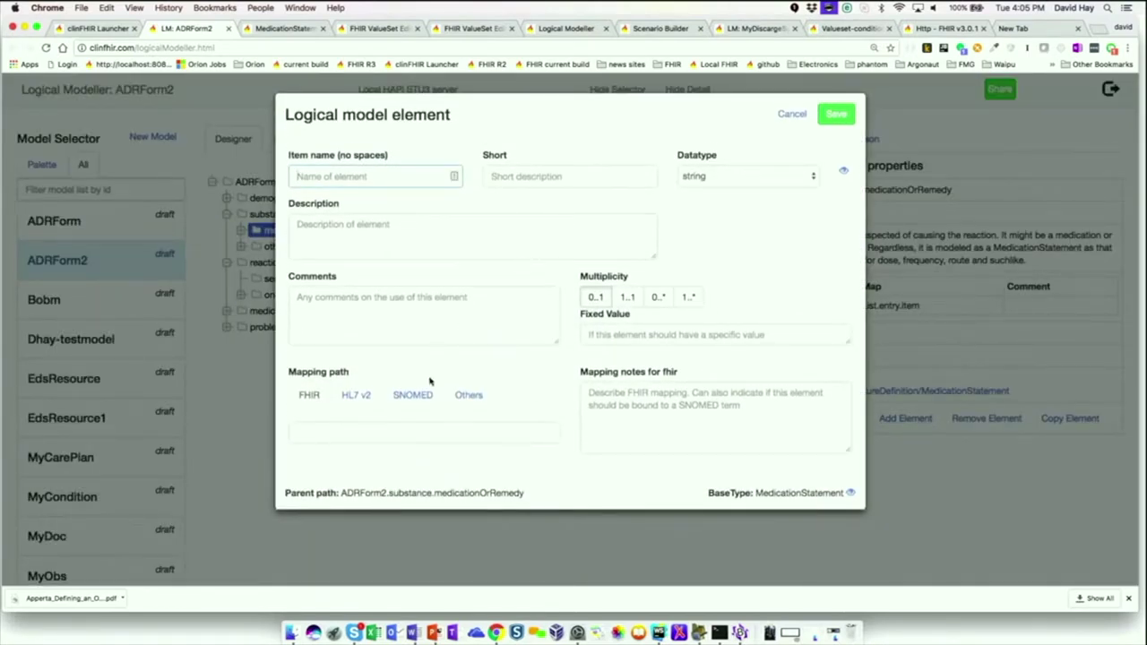
click(377, 433)
text(co)
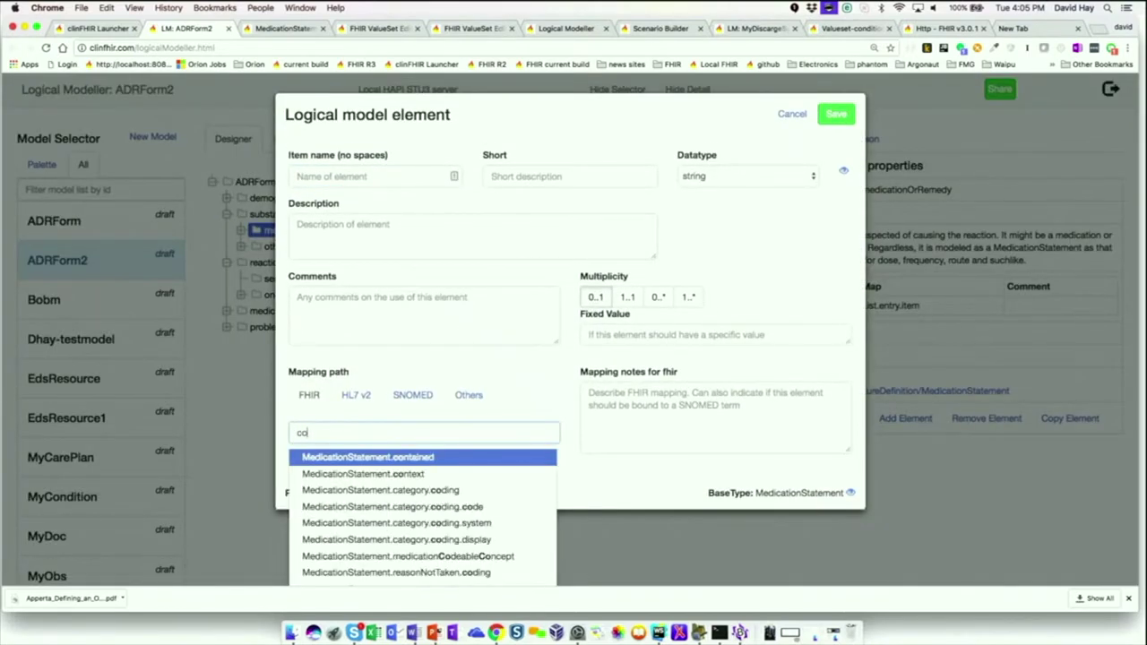
text(de)
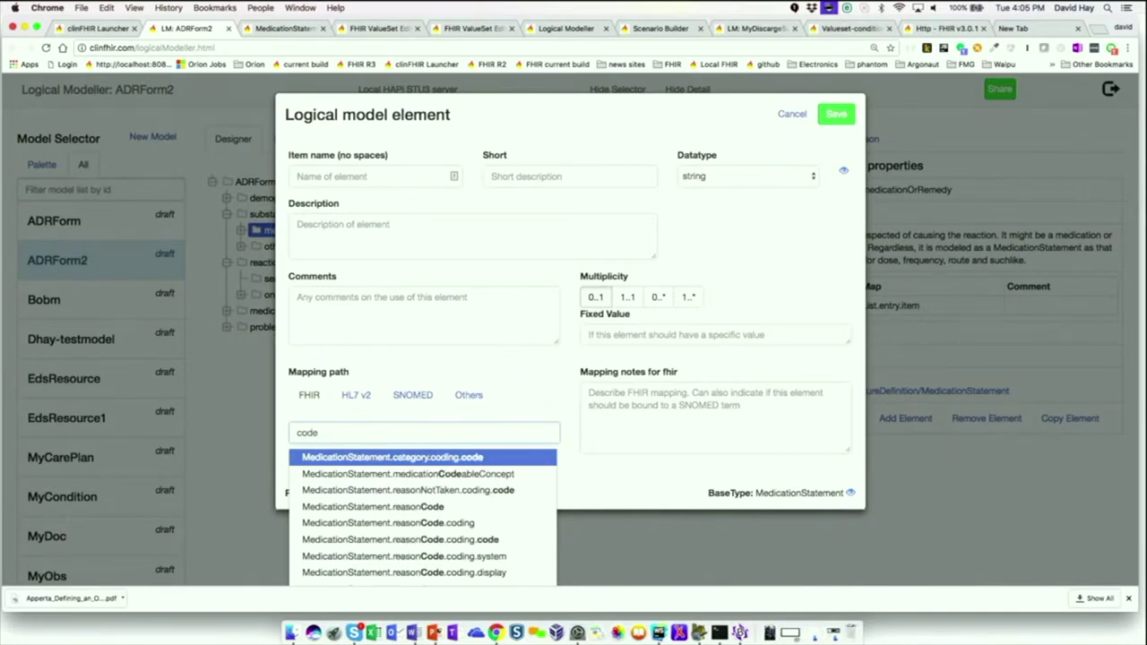
click(391, 508)
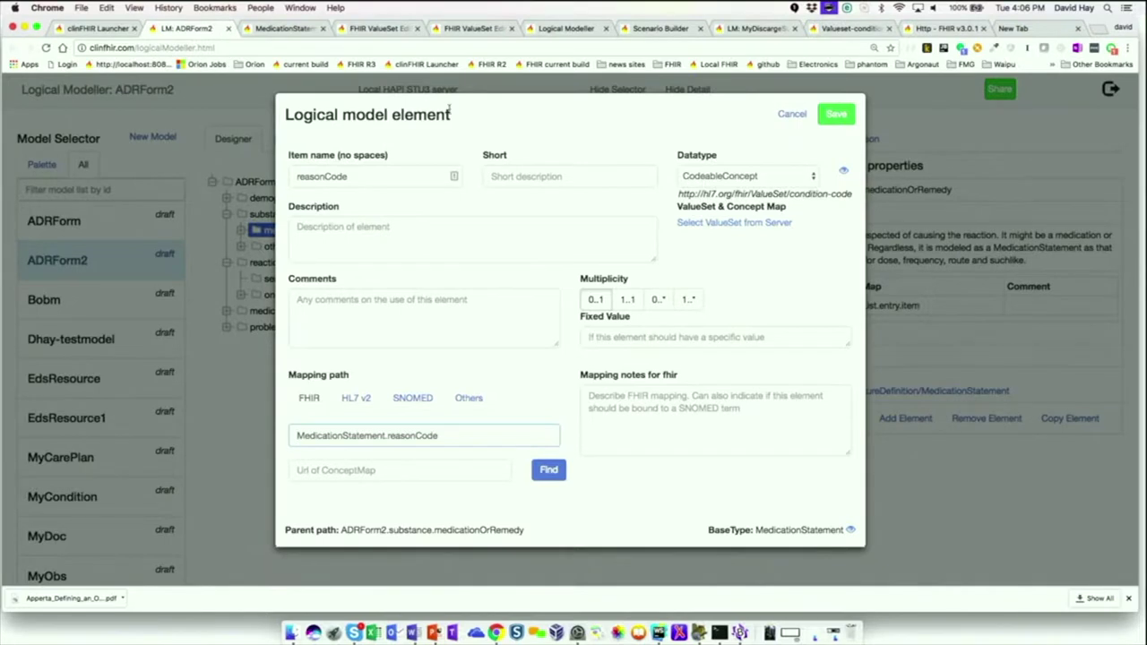
Search the terminology server for value sets matching "conditio" to bind to the reasonCode element, and look through the matches.
click(724, 224)
click(351, 168)
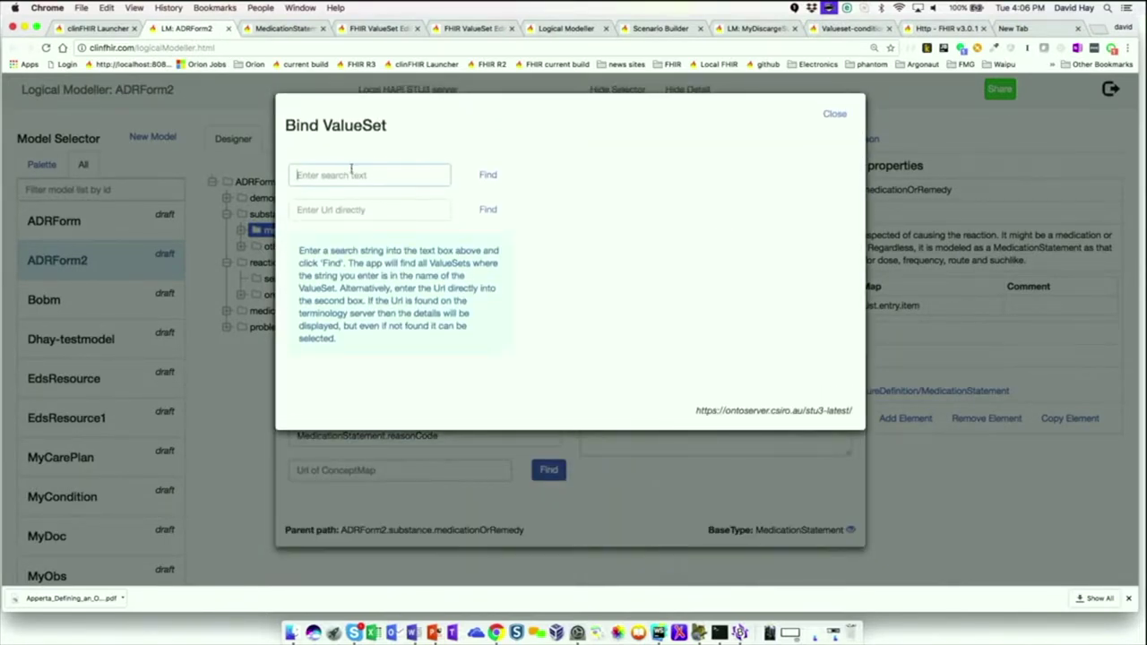
text(ditio)
click(487, 175)
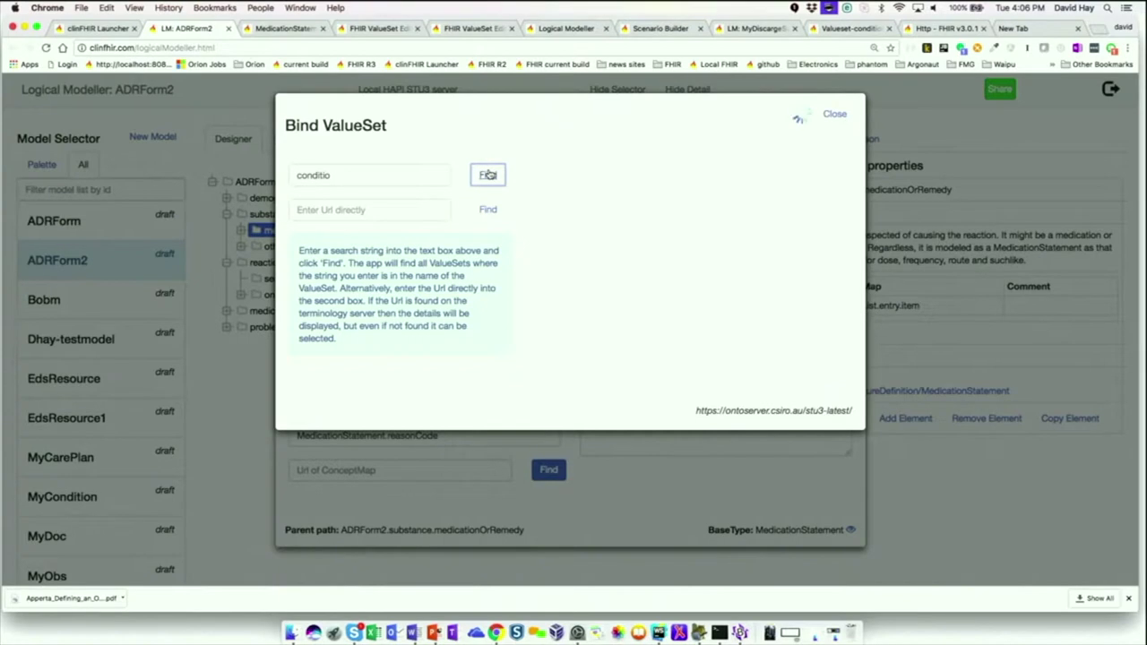
scroll(372, 308, down, 5)
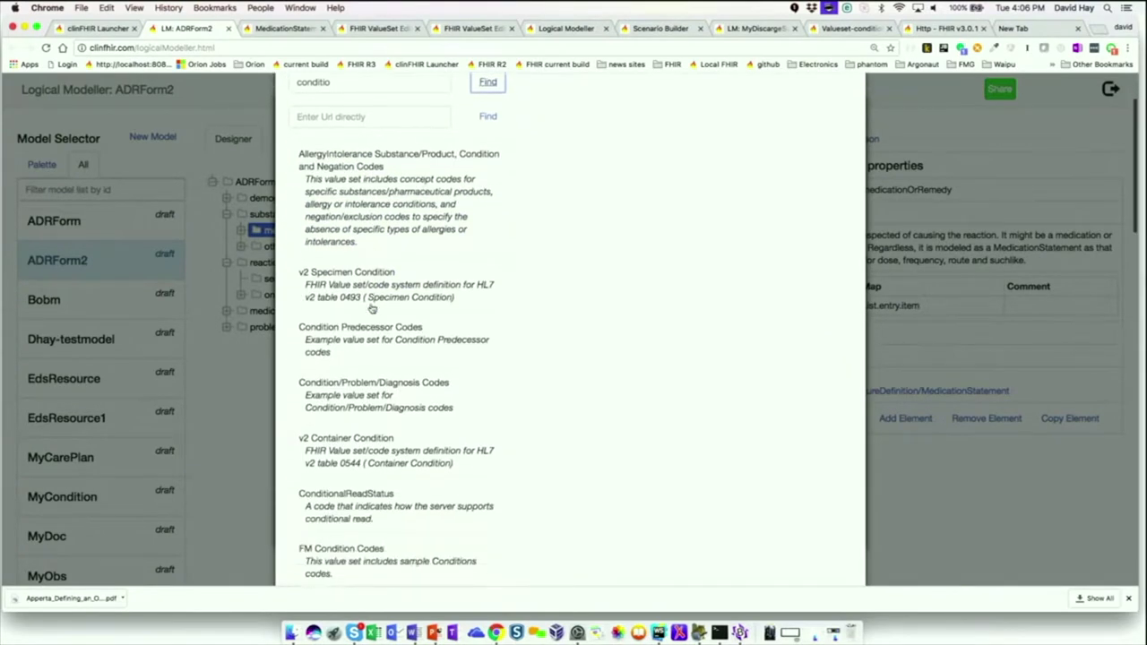
scroll(372, 308, down, 5)
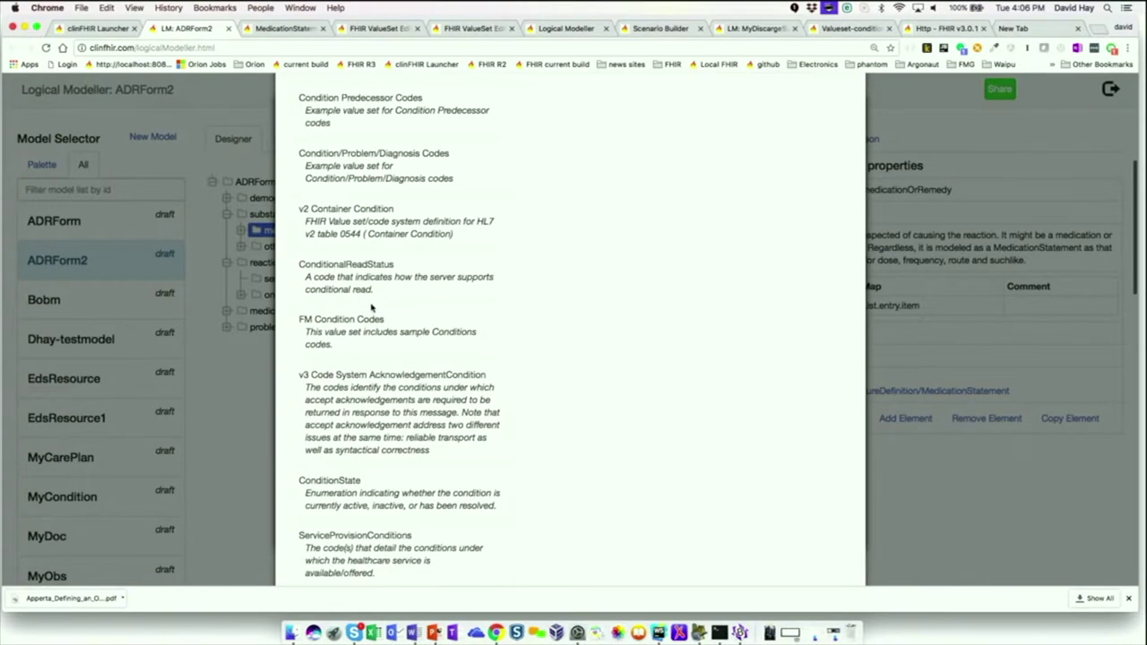
scroll(372, 308, down, 6)
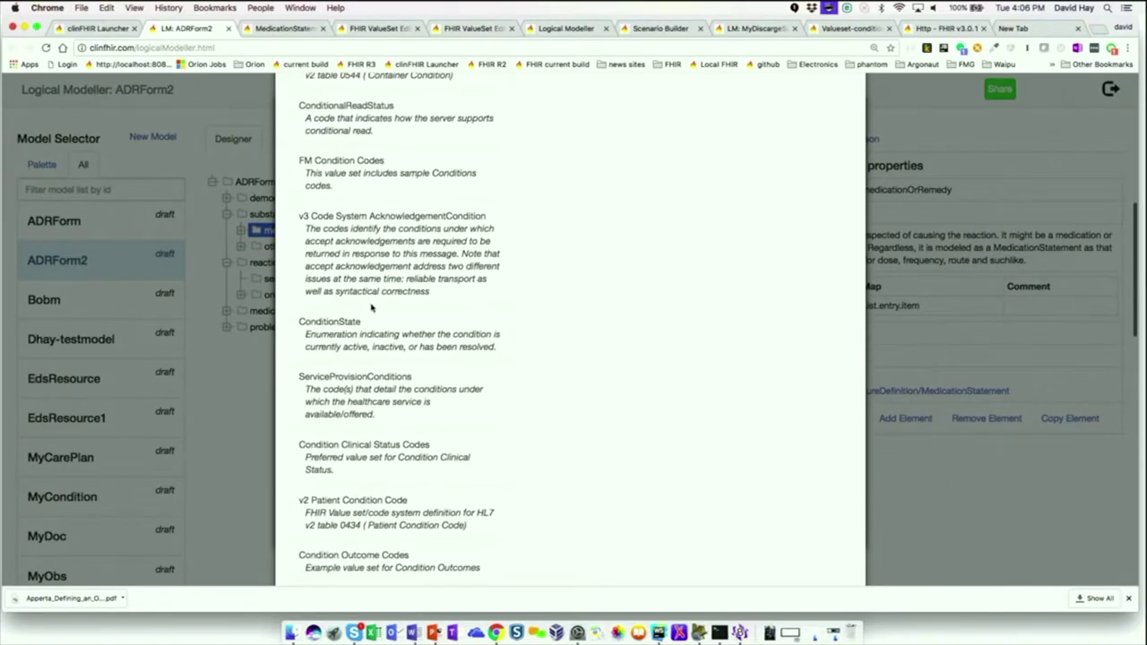
scroll(372, 308, down, 3)
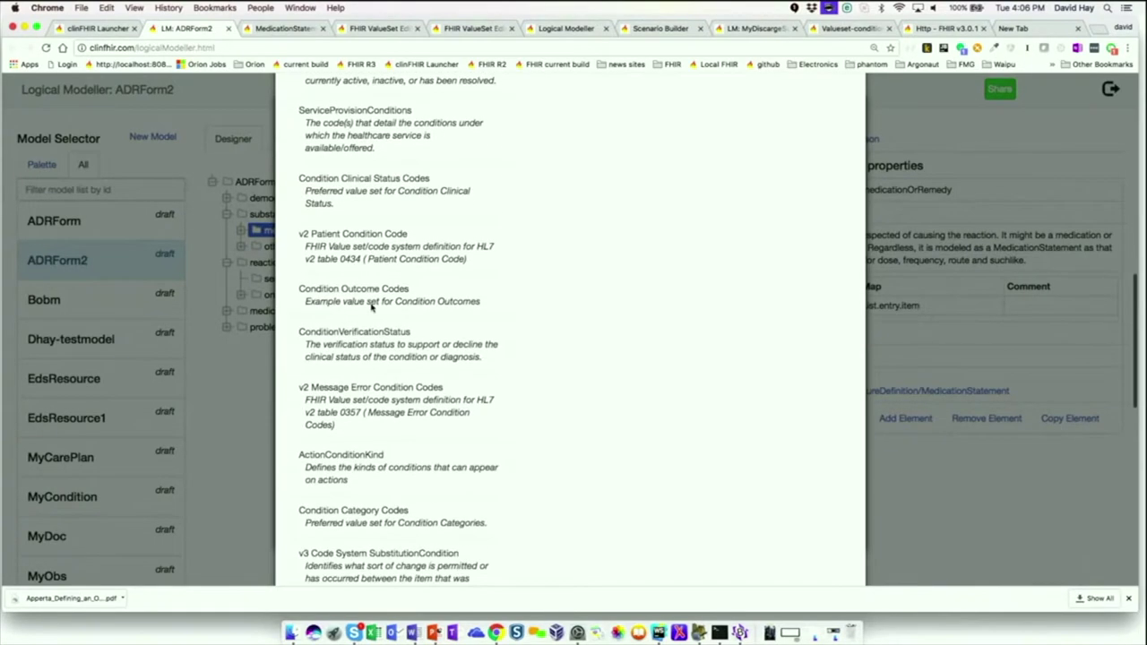
scroll(372, 307, down, 7)
scroll(372, 307, down, 6)
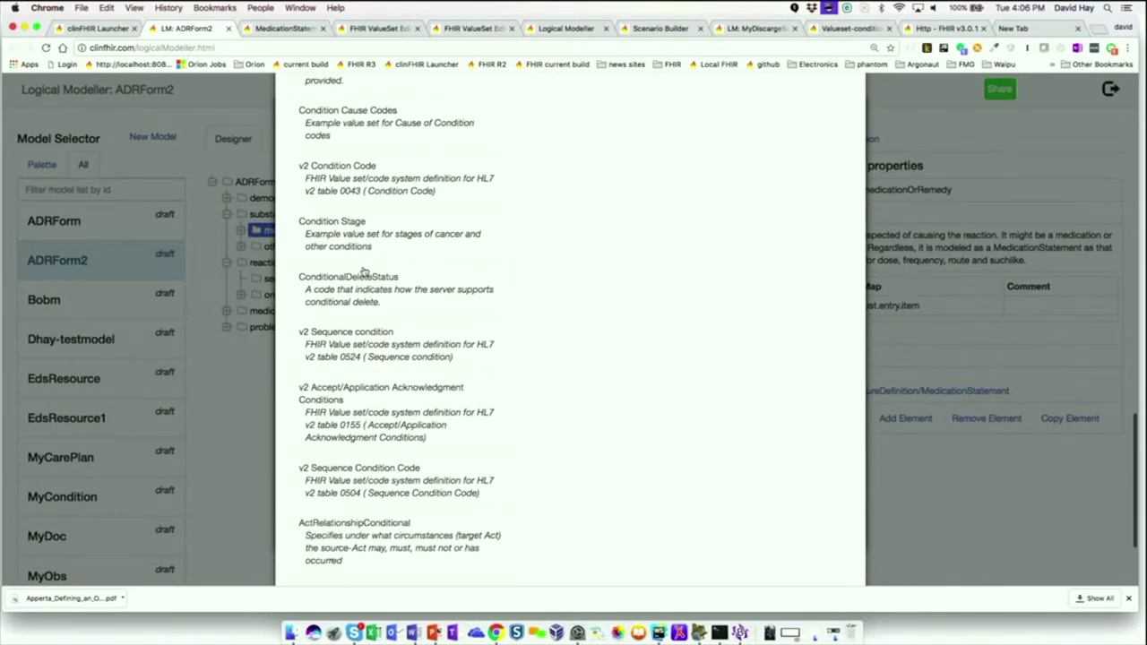
scroll(358, 264, down, 3)
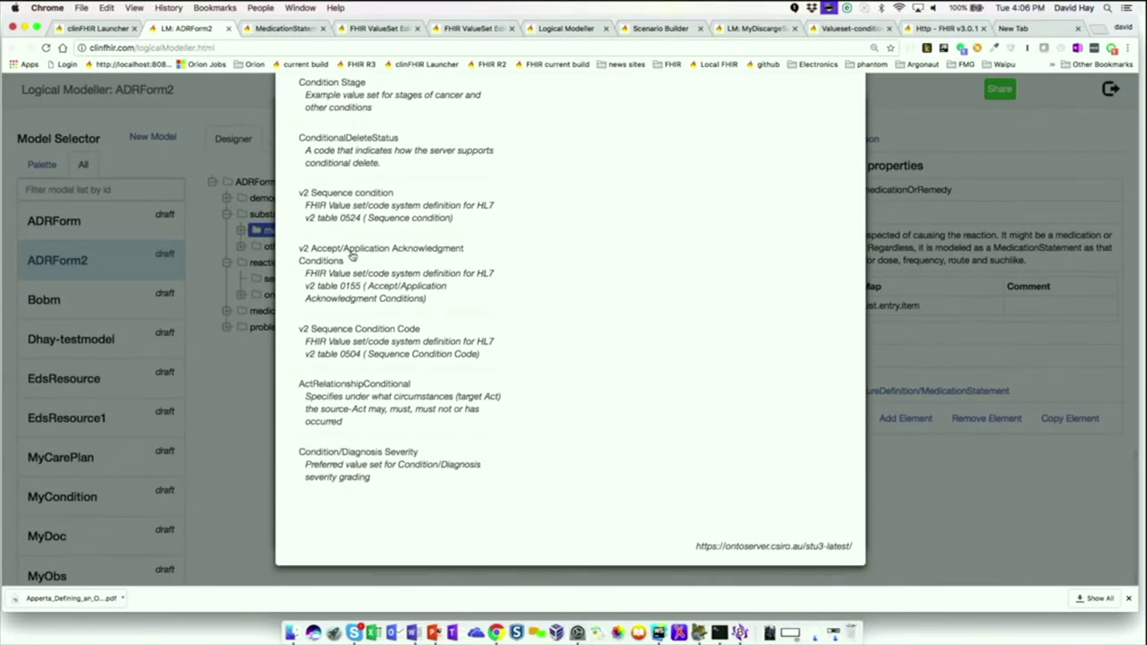
Pick the v2 Sequence Condition Code value set from the matches and view its JSON definition.
click(366, 334)
scroll(550, 317, up, 10)
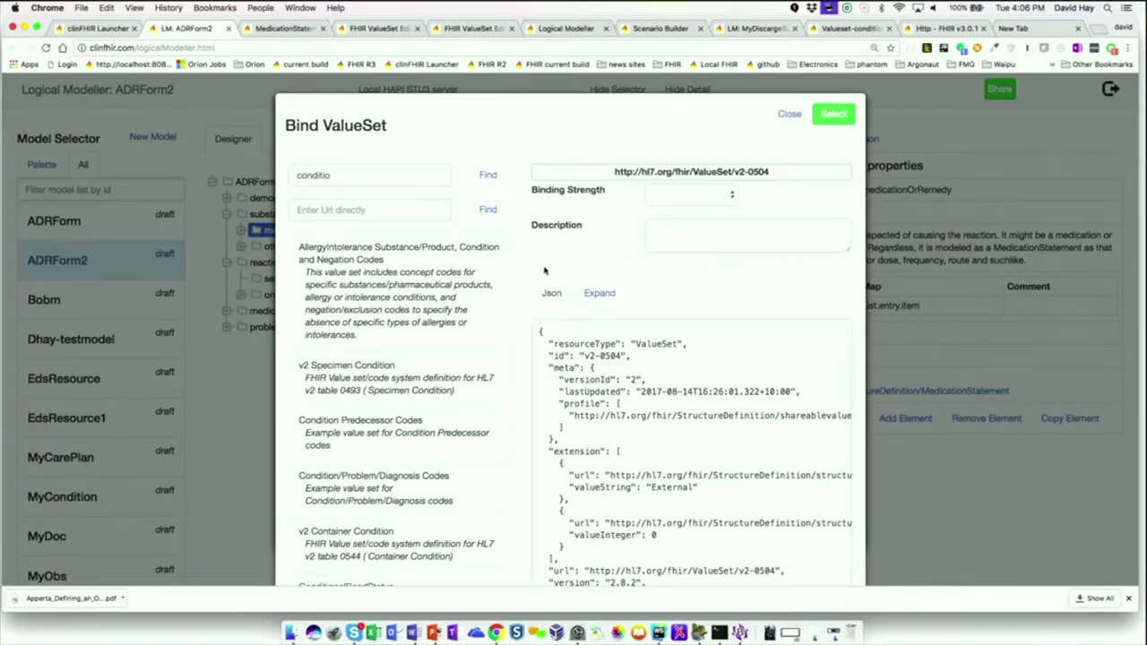
scroll(366, 337, down, 1)
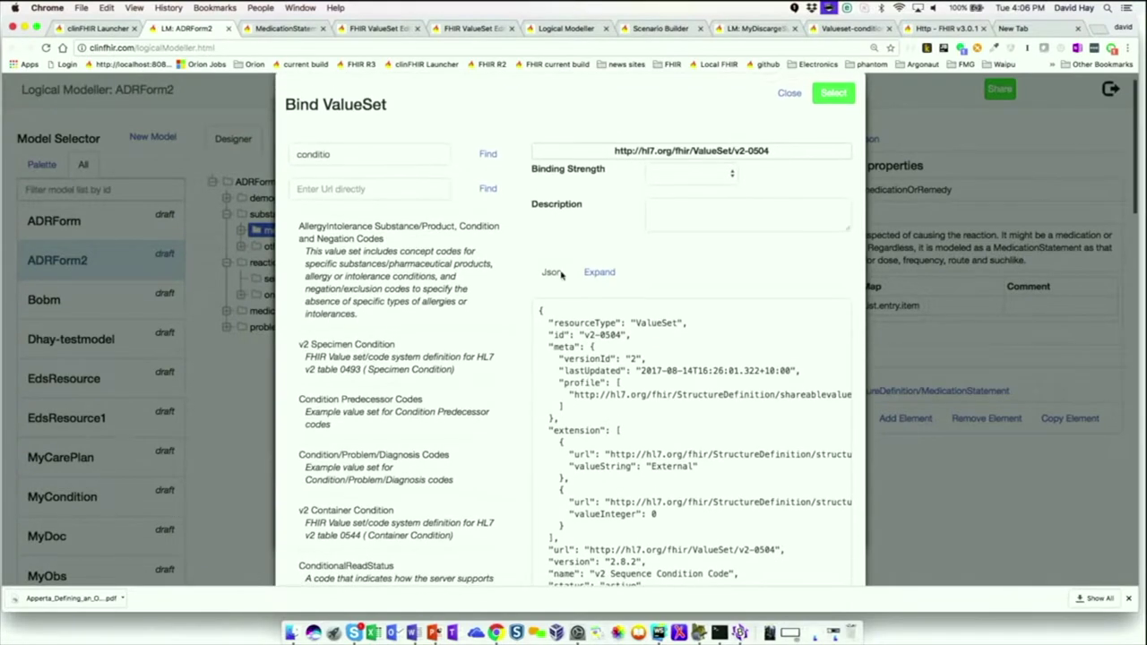
Expand the v2 Sequence Condition Code value set with the filter text "asth".
click(594, 271)
click(562, 309)
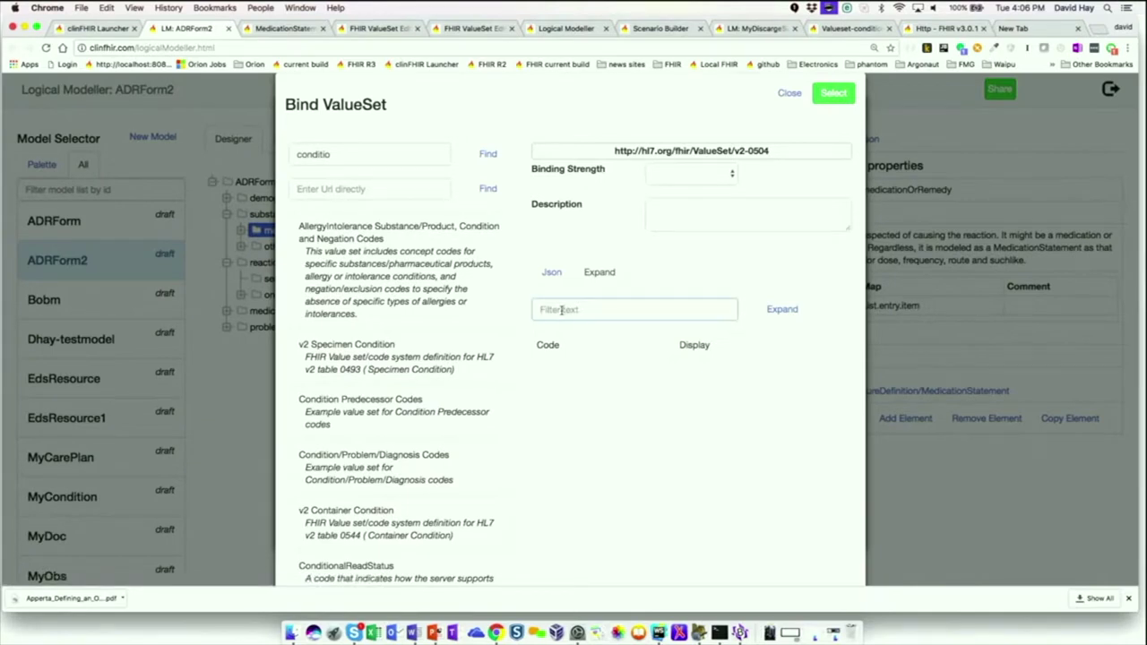
text(asth)
click(783, 311)
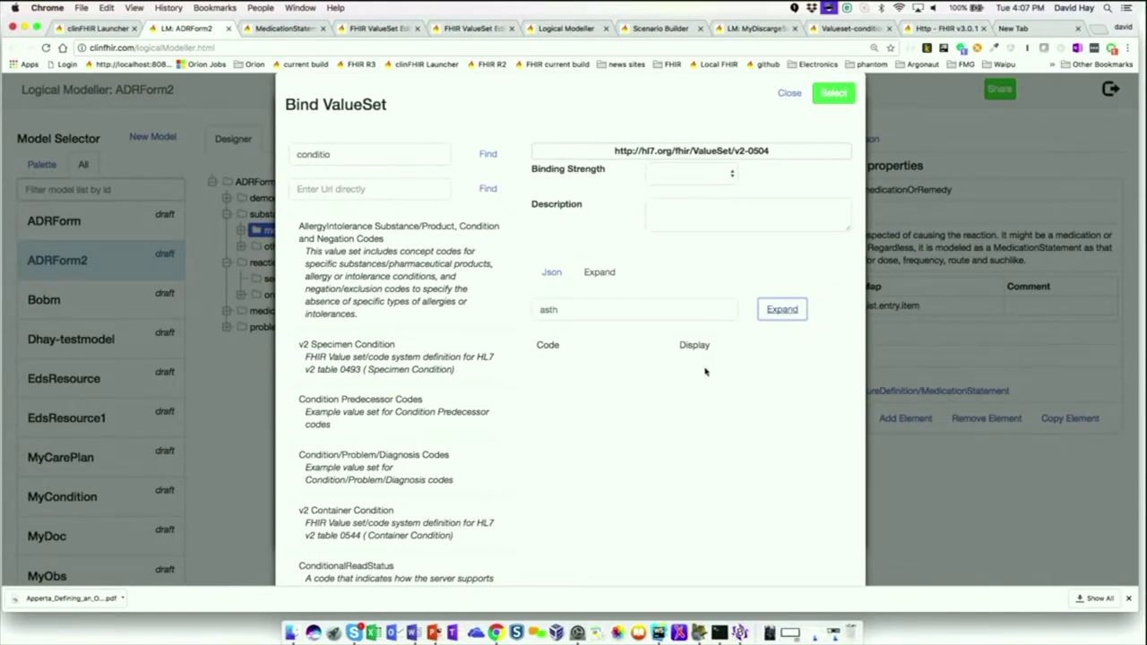
Change the filter text to "a" and expand the same value set again.
scroll(704, 371, down, 3)
drag(590, 209, 533, 199)
text(a)
click(778, 205)
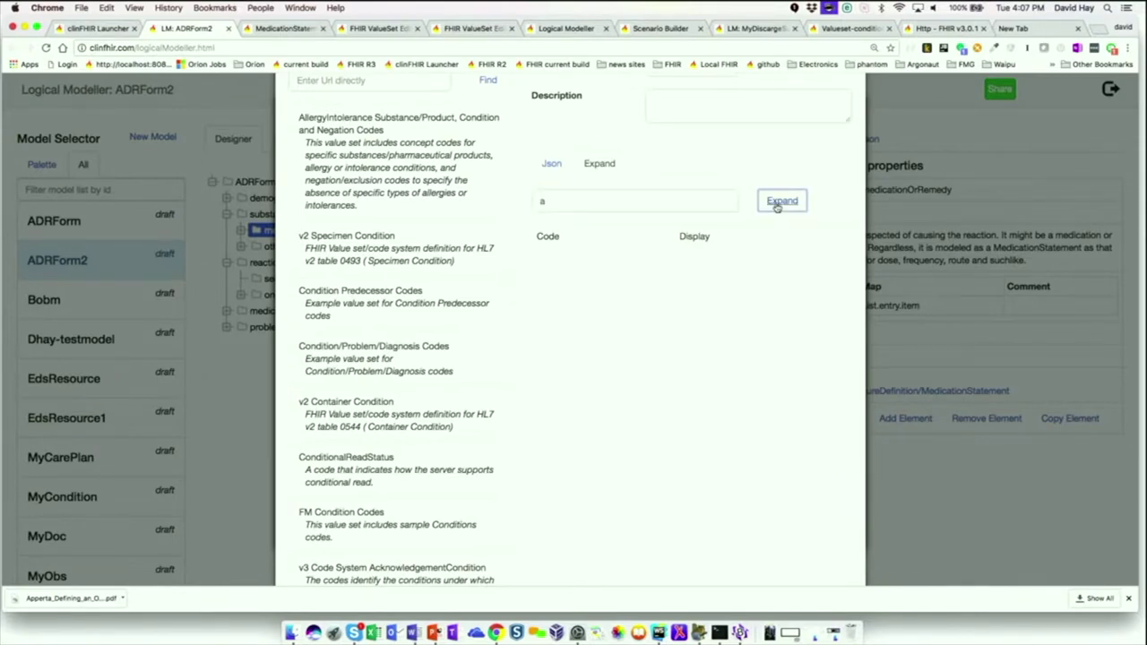
scroll(776, 203, up, 3)
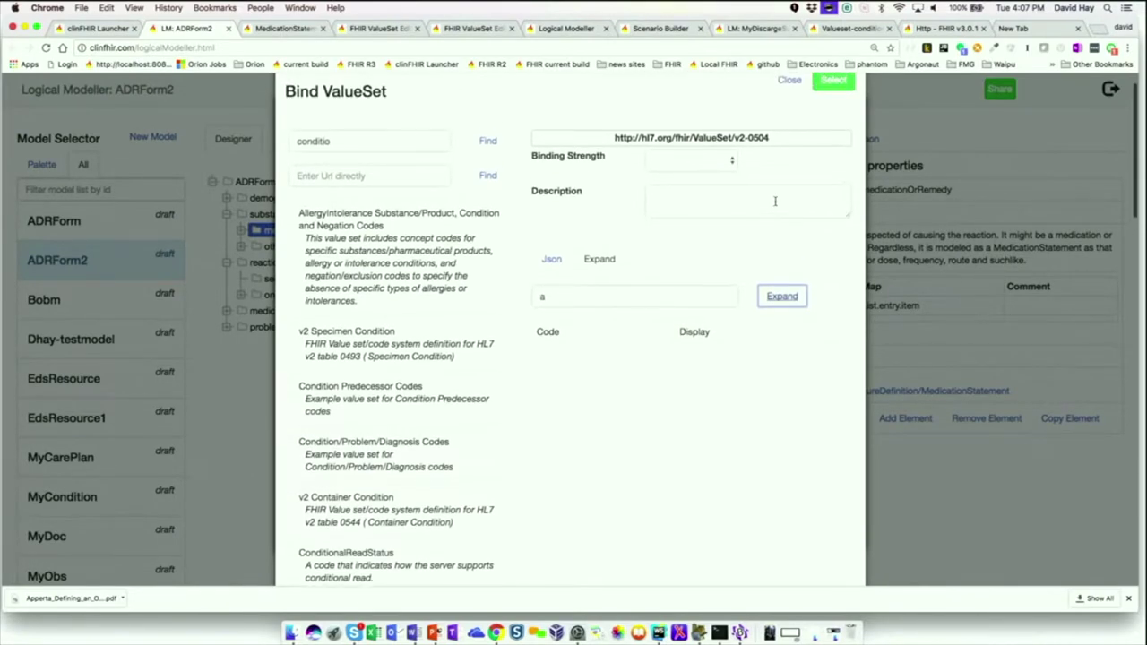
scroll(740, 150, up, 2)
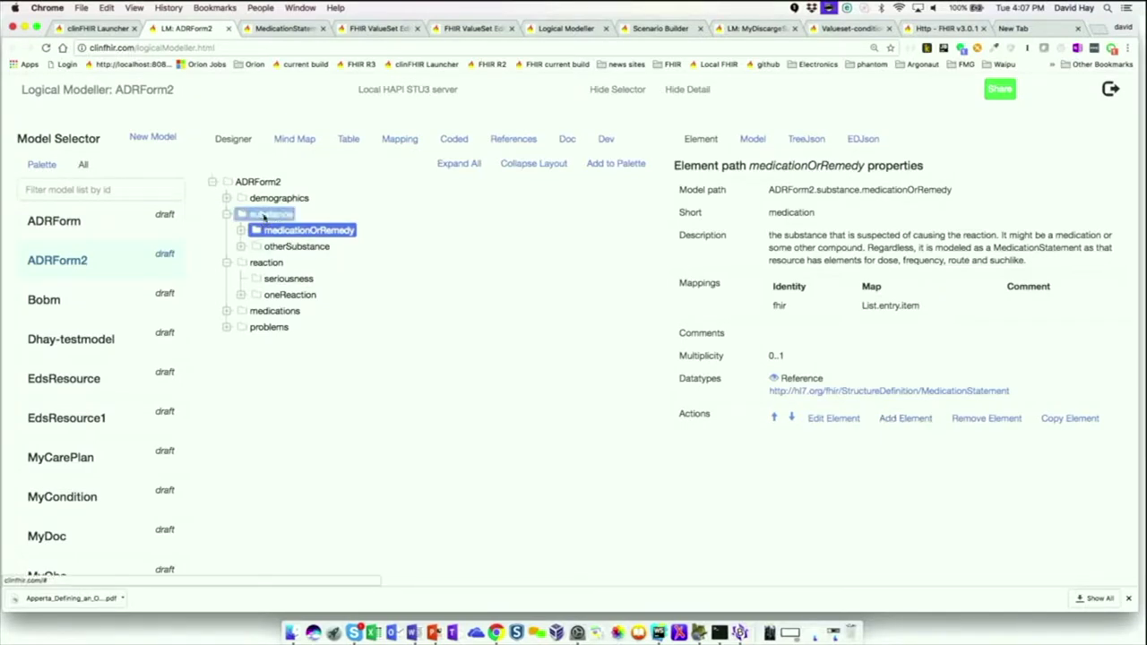
Start a new child element under substance, enter a person's first name as its item name, and set its datatype to CodeableConcept.
click(263, 216)
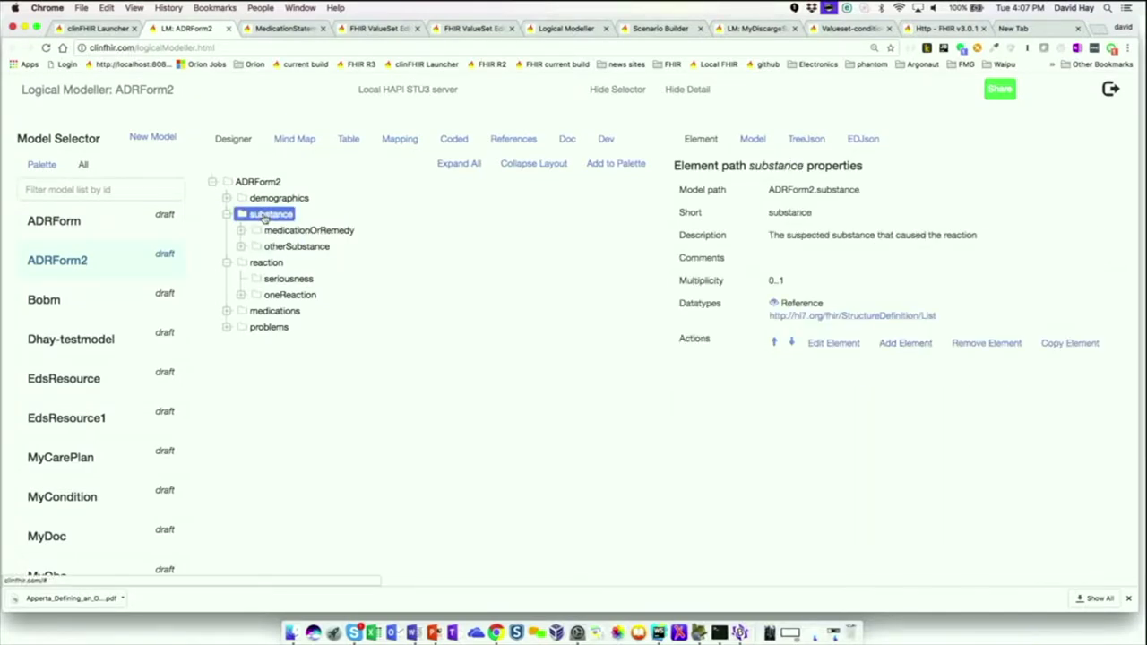
click(893, 344)
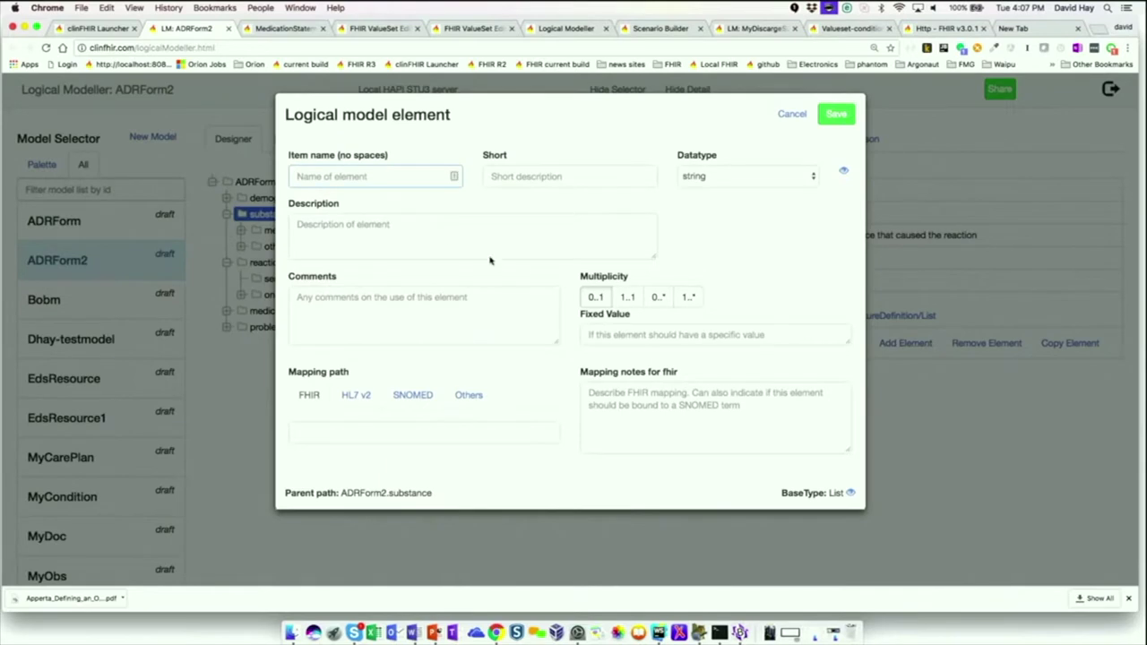
text(a)
click(752, 179)
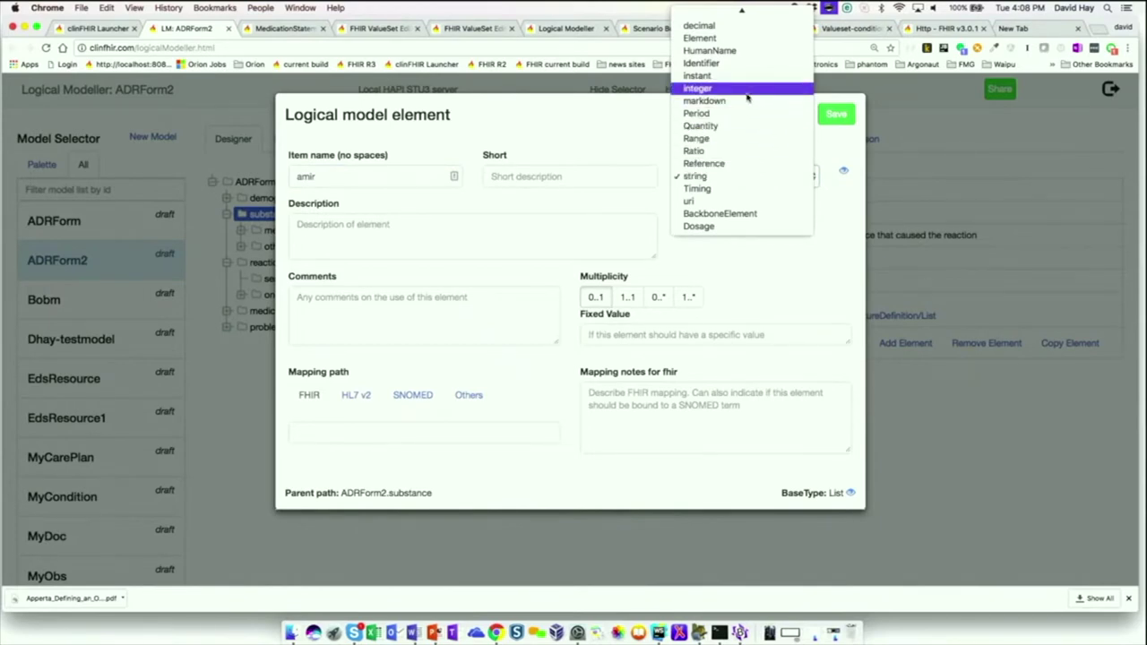
scroll(746, 89, up, 2)
click(743, 43)
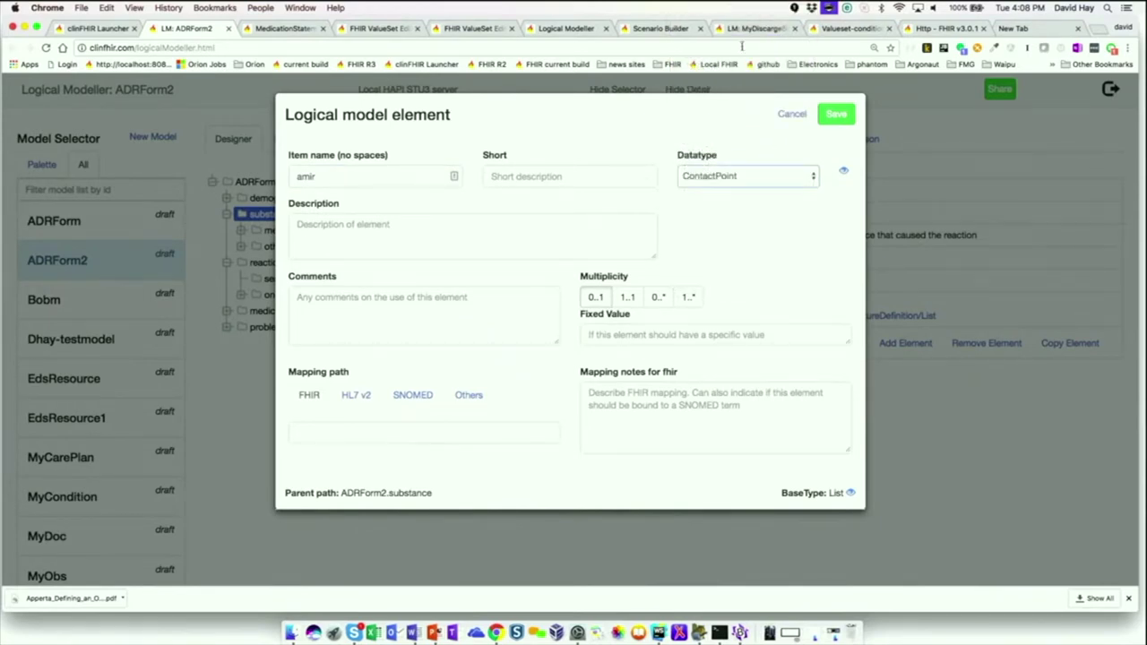
click(733, 178)
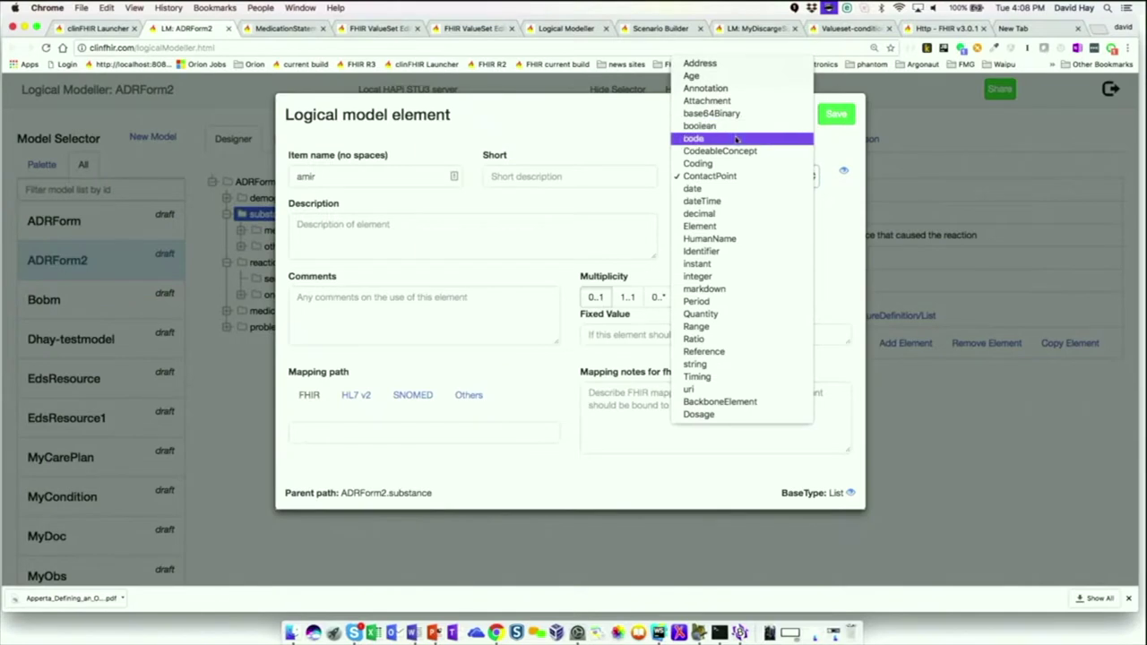
click(728, 151)
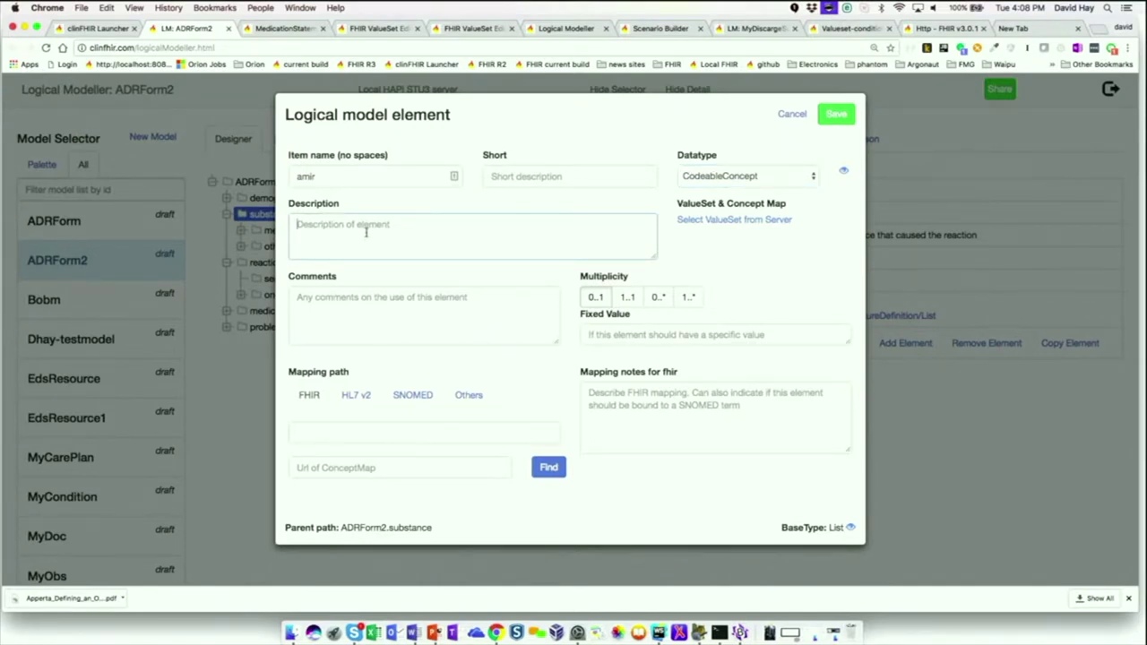
Describe the new element as "should be a list of things that go bump in the night." and save it.
drag(324, 172, 289, 181)
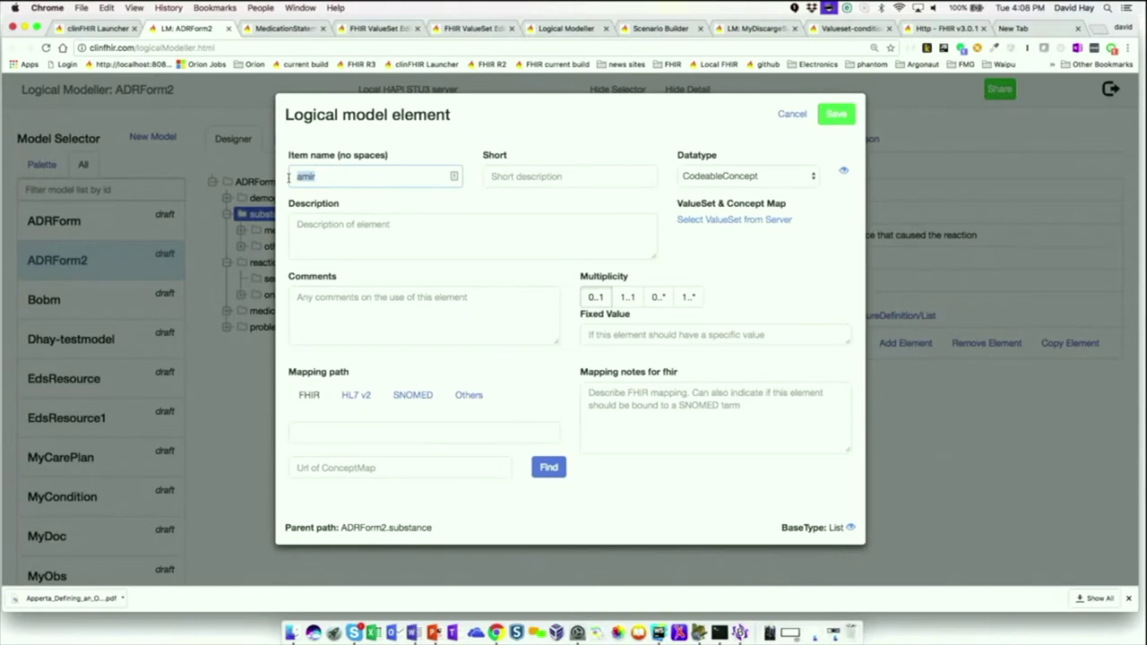
click(387, 220)
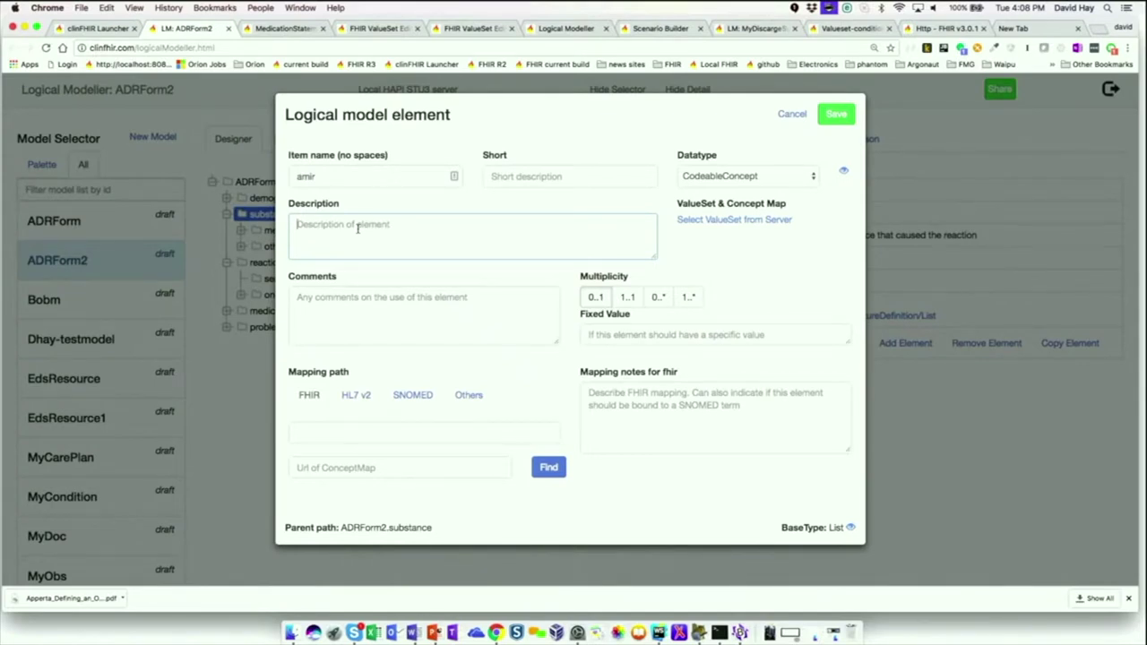
text(sh)
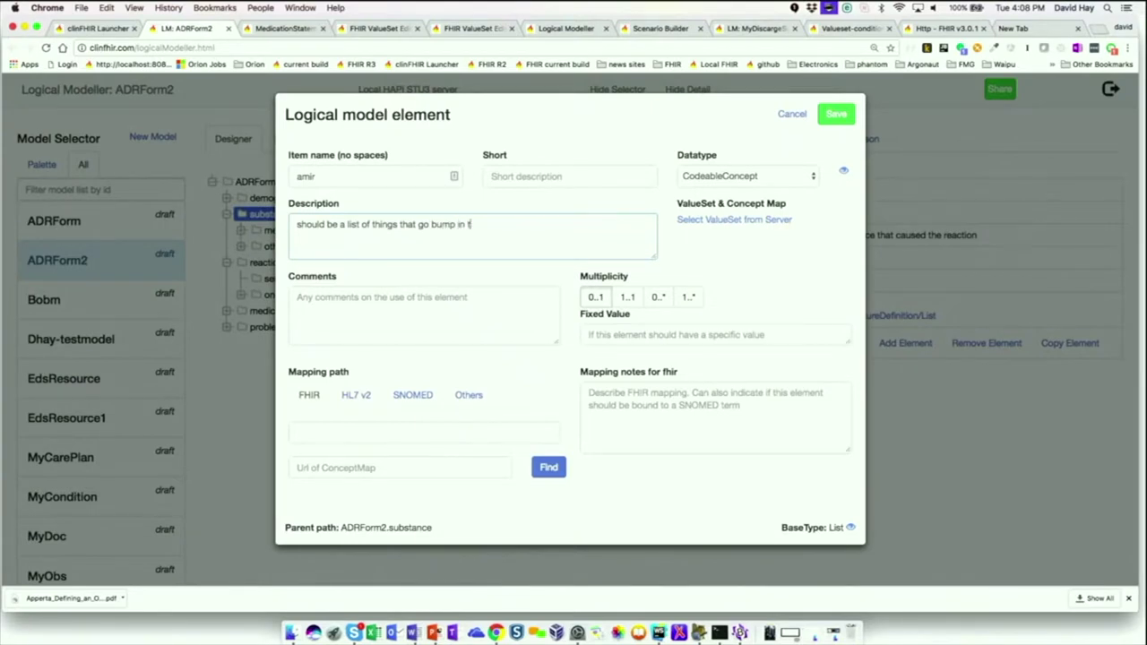
text(ght.)
click(839, 117)
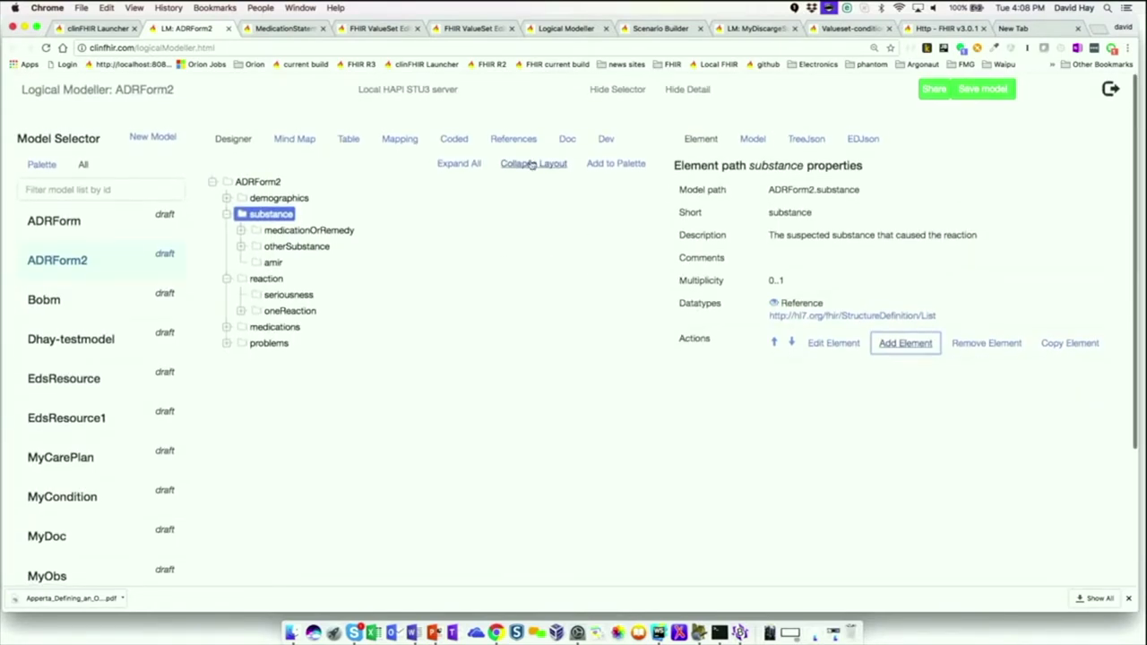
Review the list of coded elements in ADRForm2, checking value set bindings and the description of the element added under substance.
click(454, 140)
scroll(389, 235, down, 3)
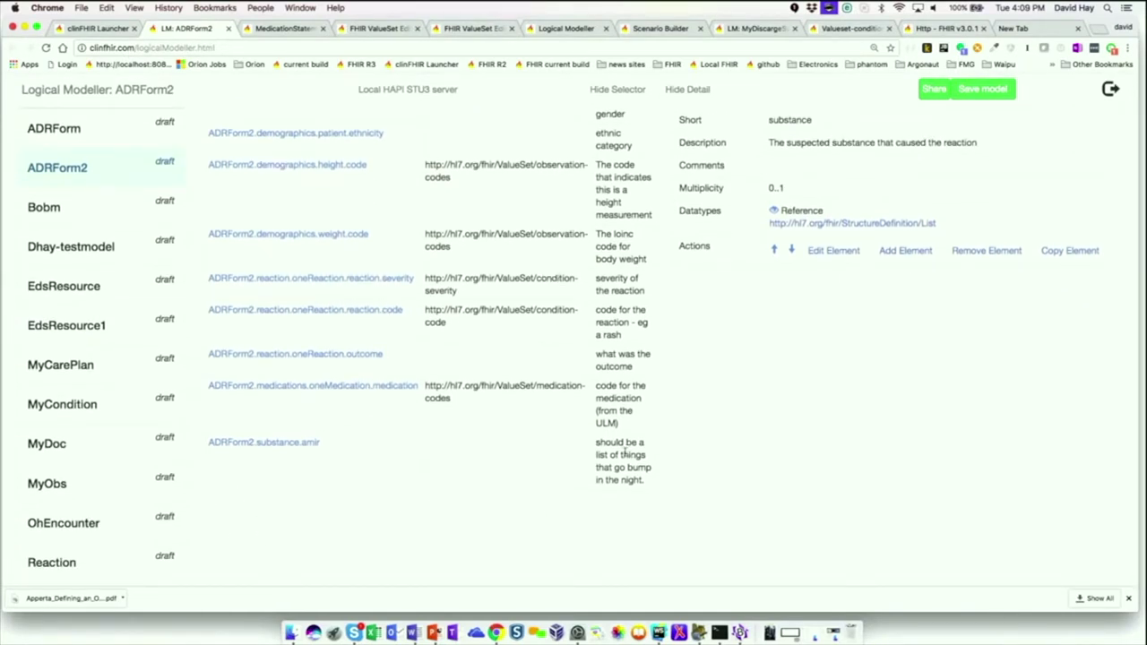
drag(597, 445, 641, 484)
triple_click(646, 492)
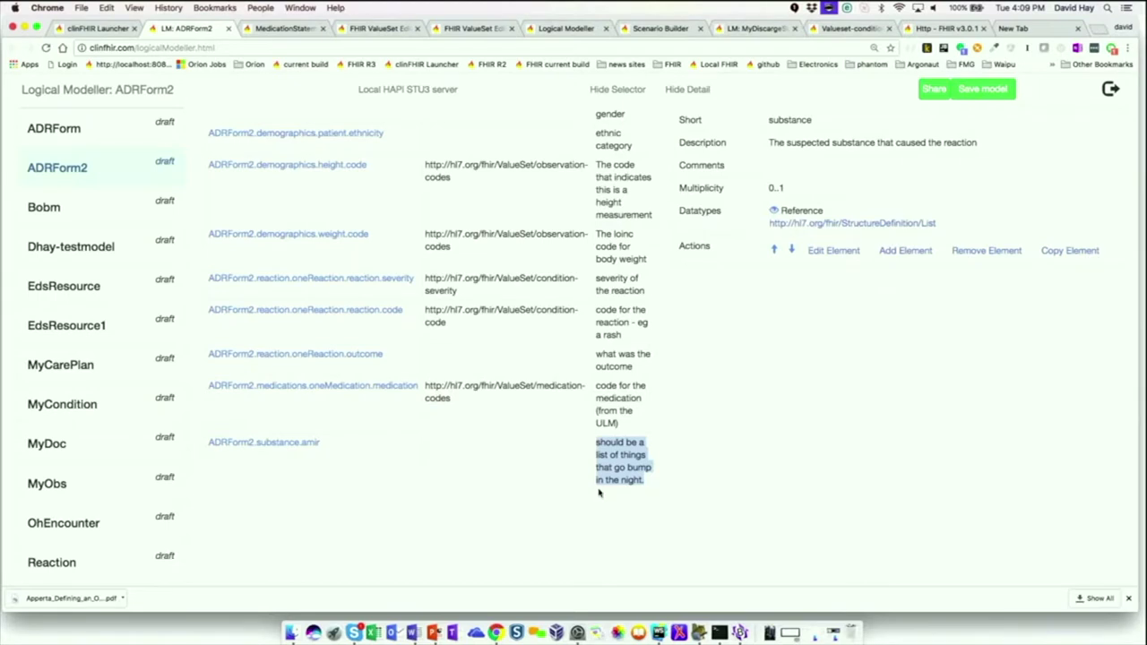
click(502, 482)
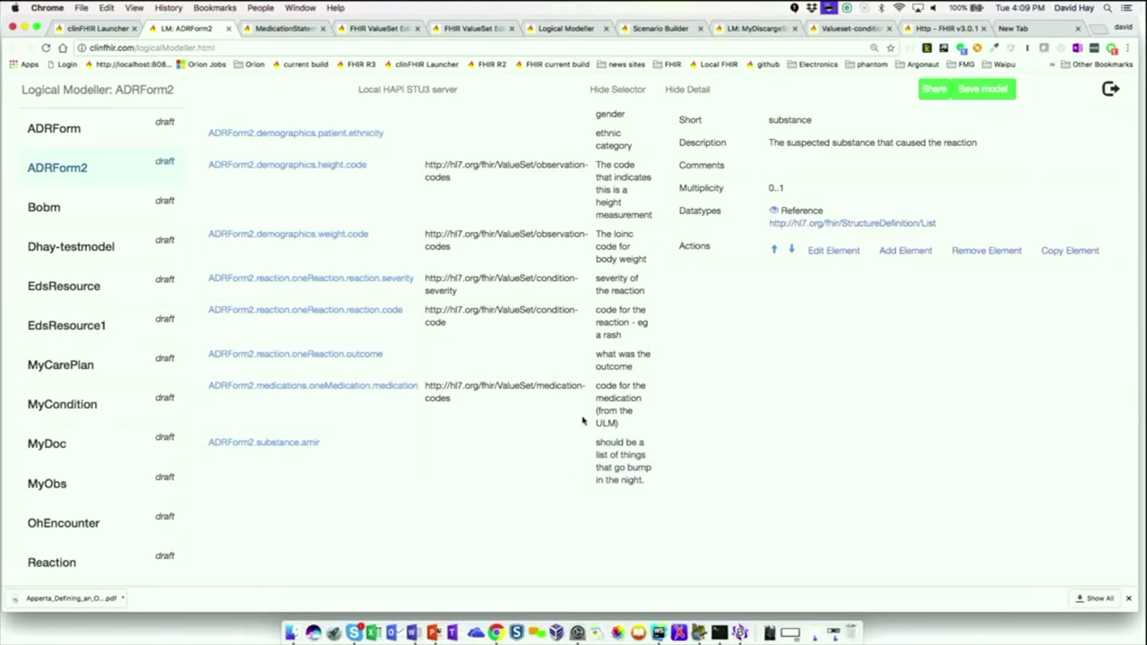
scroll(582, 420, up, 2)
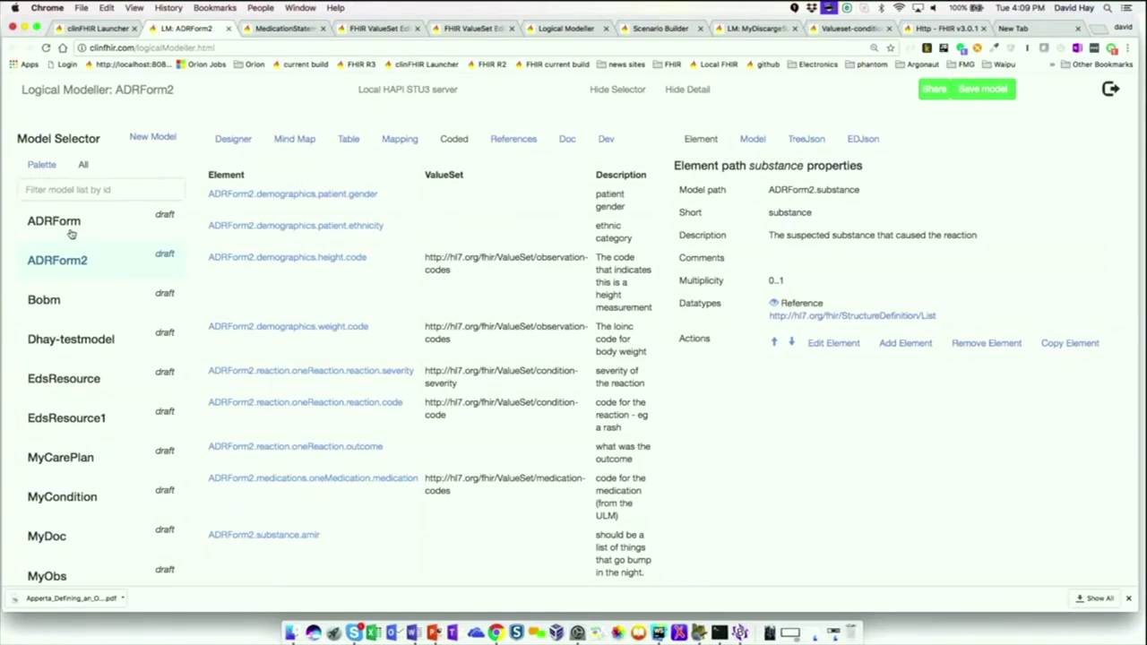
scroll(63, 412, down, 2)
scroll(63, 412, up, 2)
In the MedicationStatement specification's resource structure, open the SNOMED CT Medication Codes value set bound to medication[x].
click(282, 29)
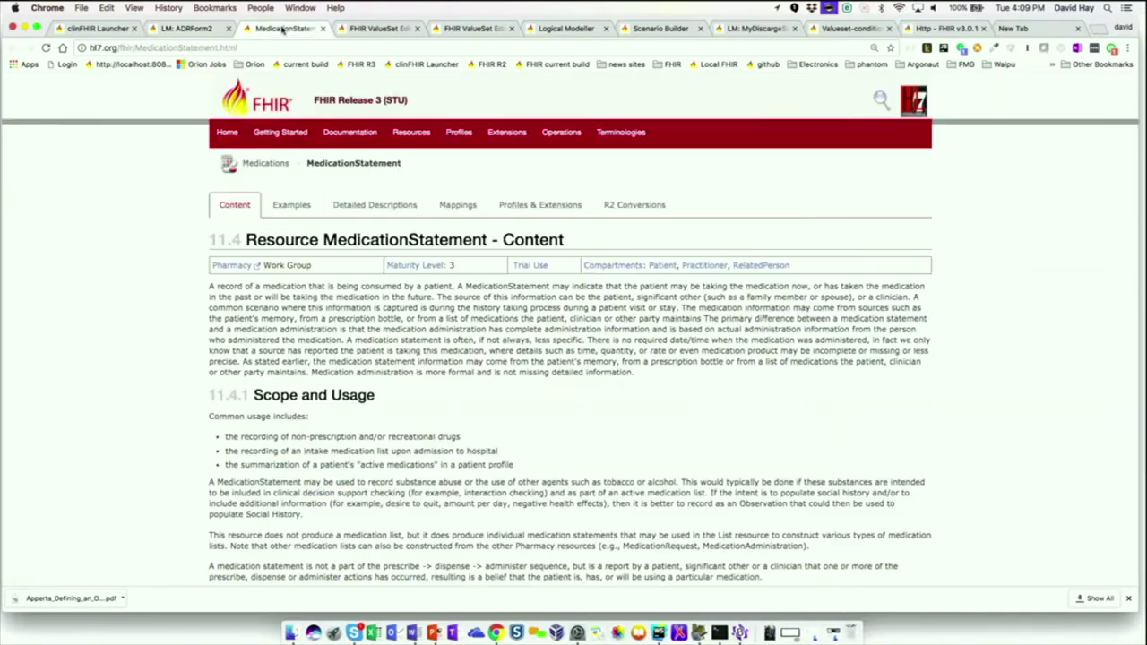
scroll(363, 243, down, 15)
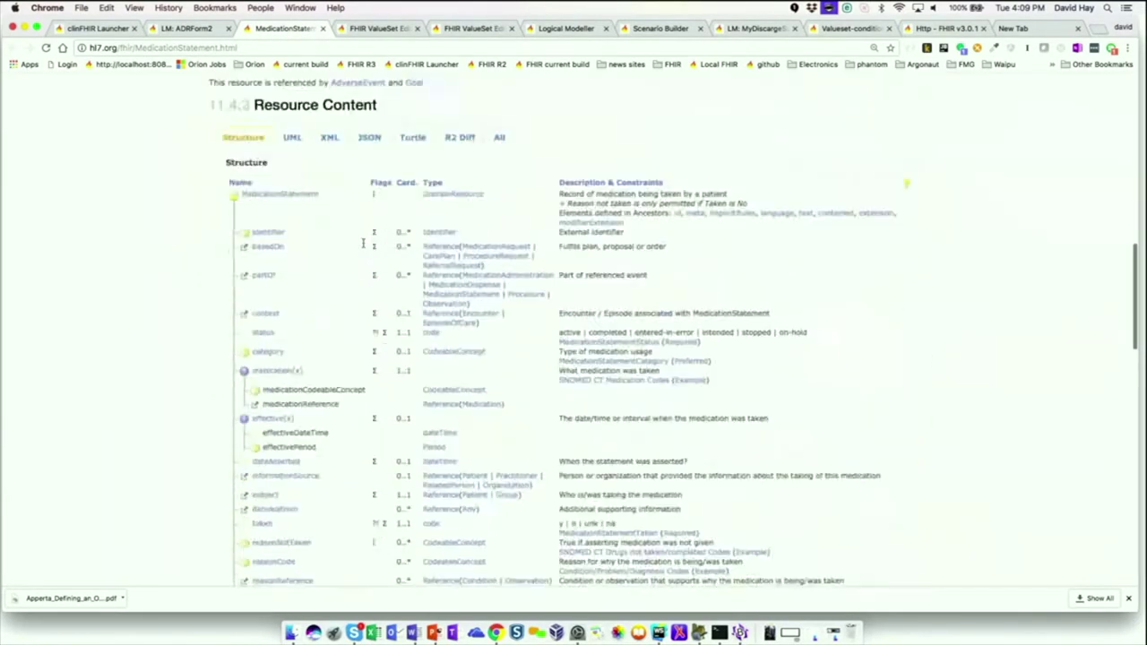
scroll(363, 242, up, 3)
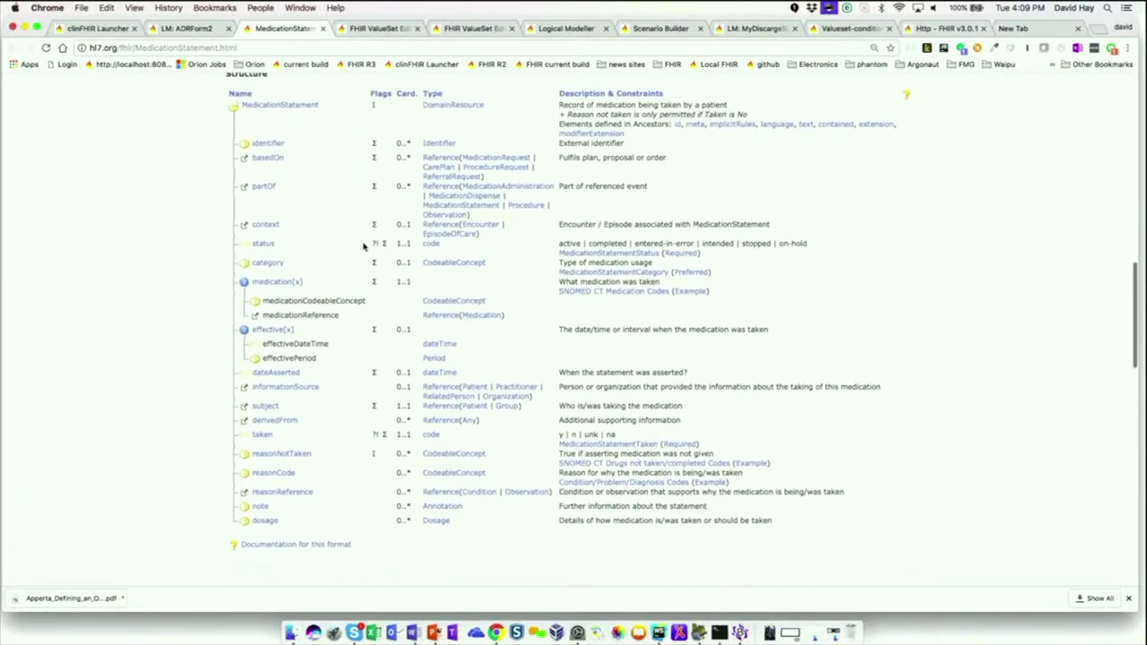
scroll(506, 252, down, 2)
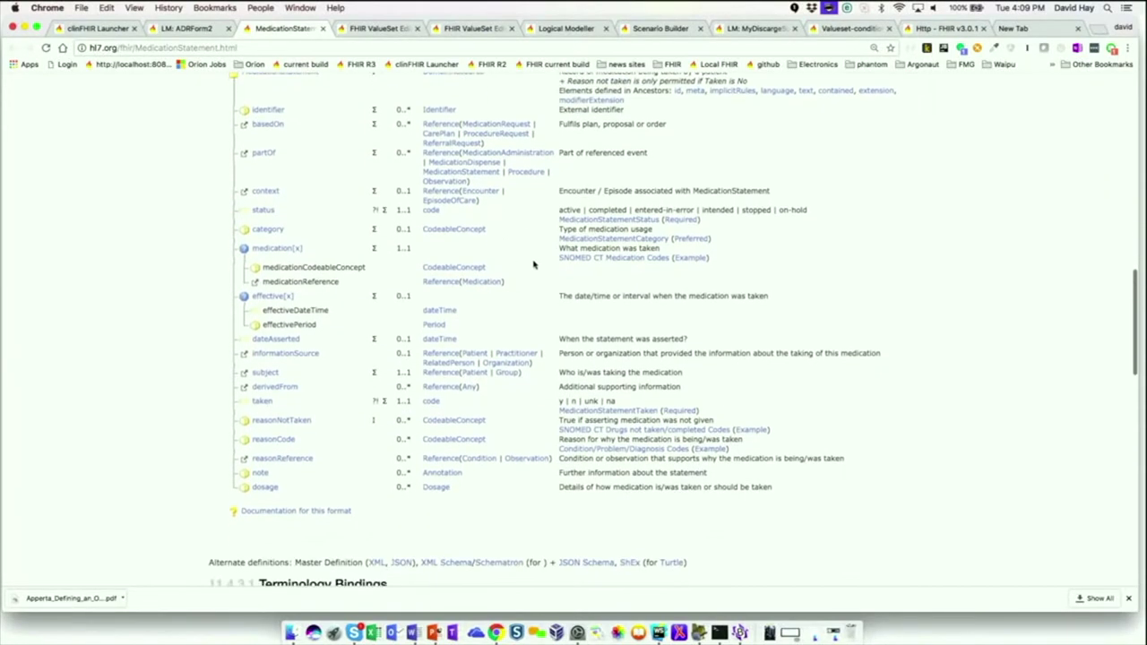
scroll(681, 273, down, 3)
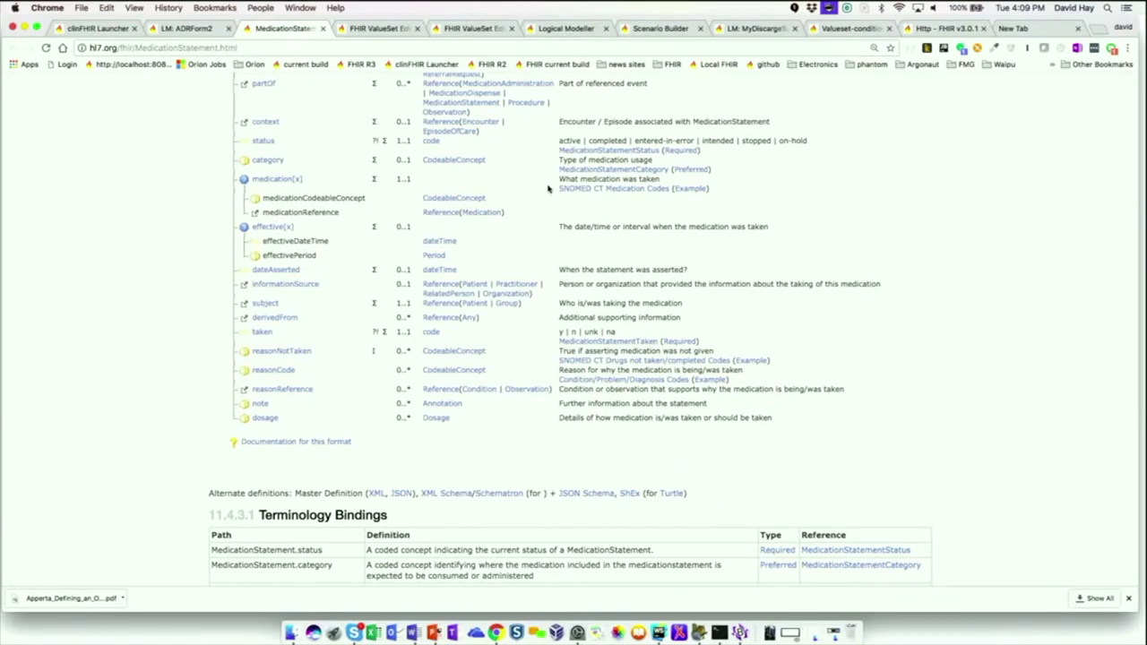
click(633, 190)
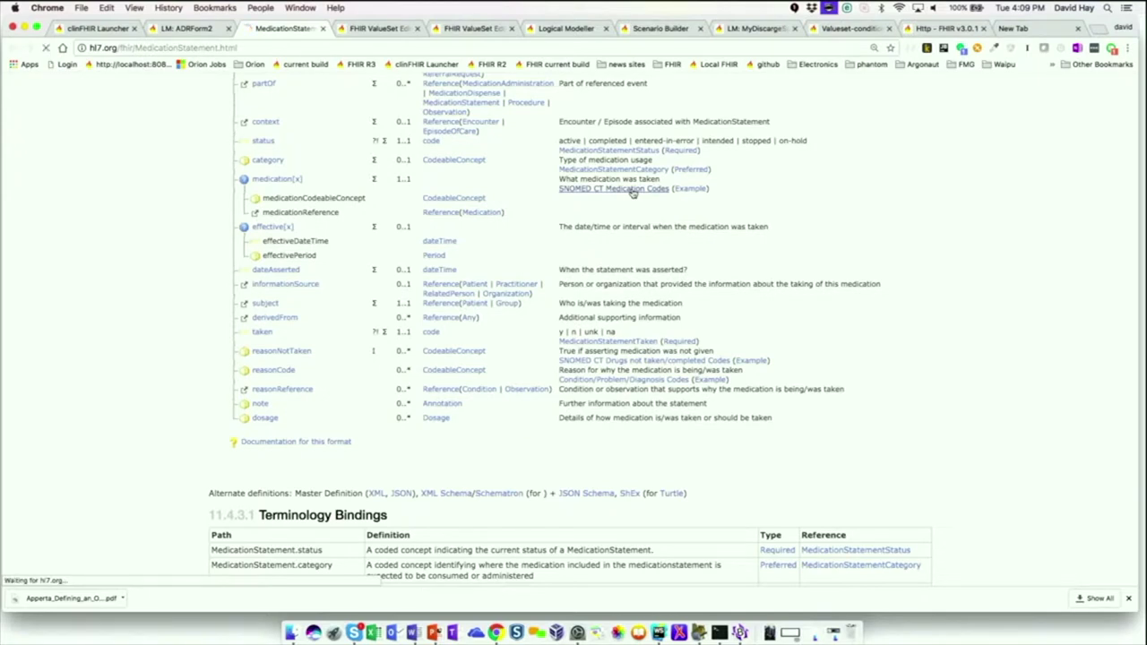
Examine the SNOMED CT Medication Codes value set's expansion, summary and content logical definition, including its include rules.
scroll(584, 289, down, 10)
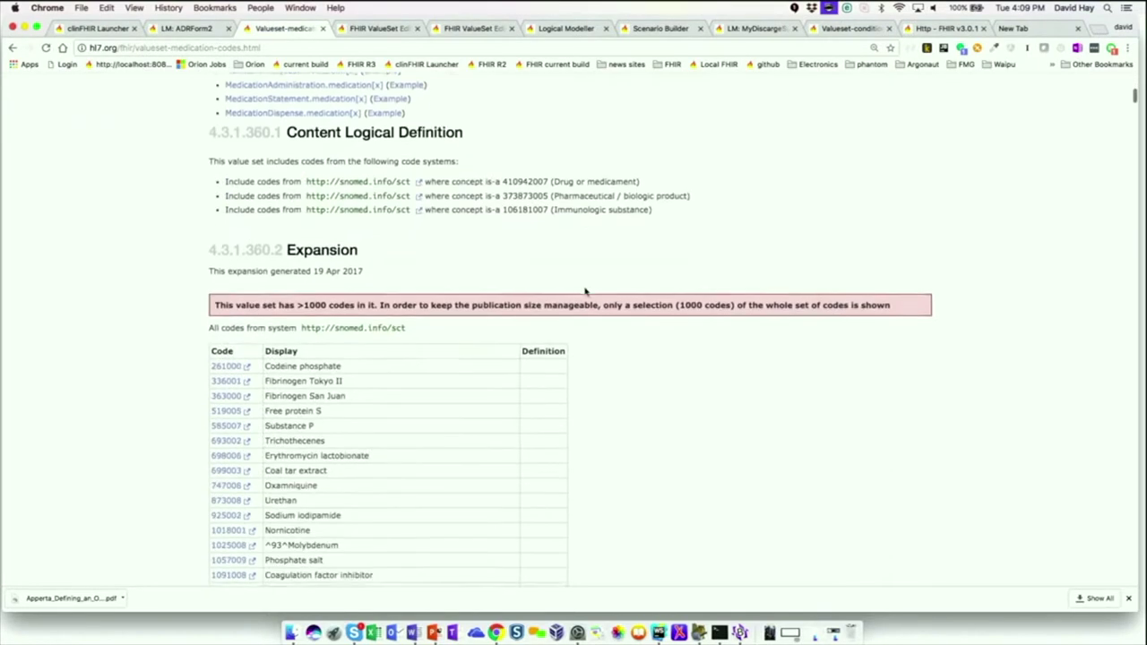
scroll(584, 291, down, 20)
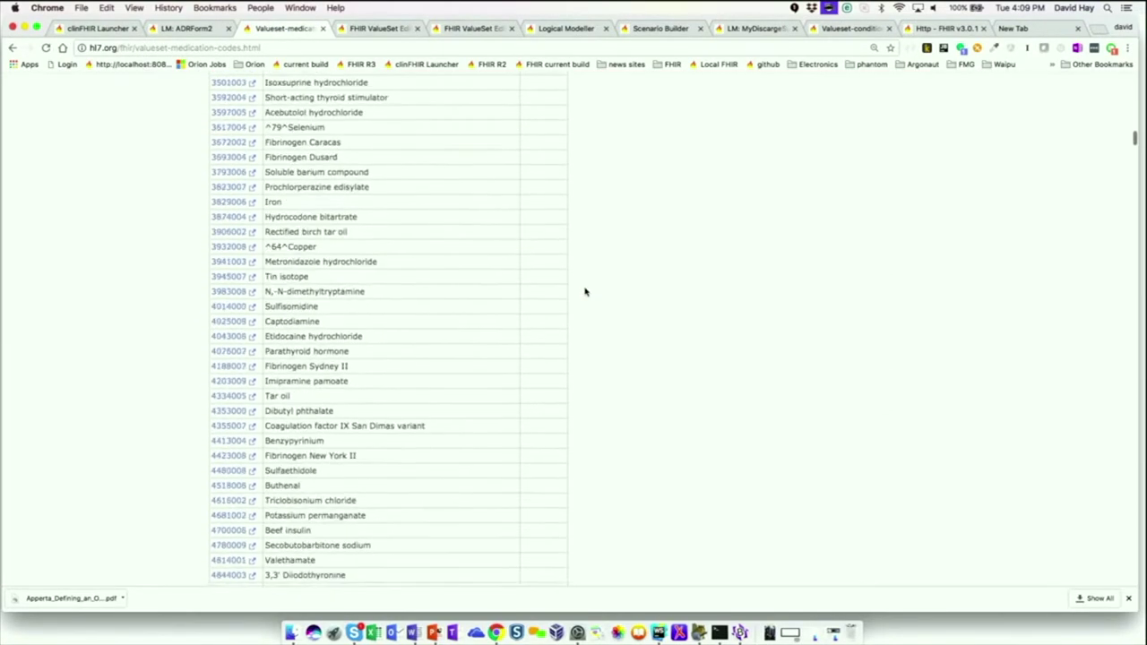
scroll(585, 291, down, 10)
scroll(584, 291, up, 20)
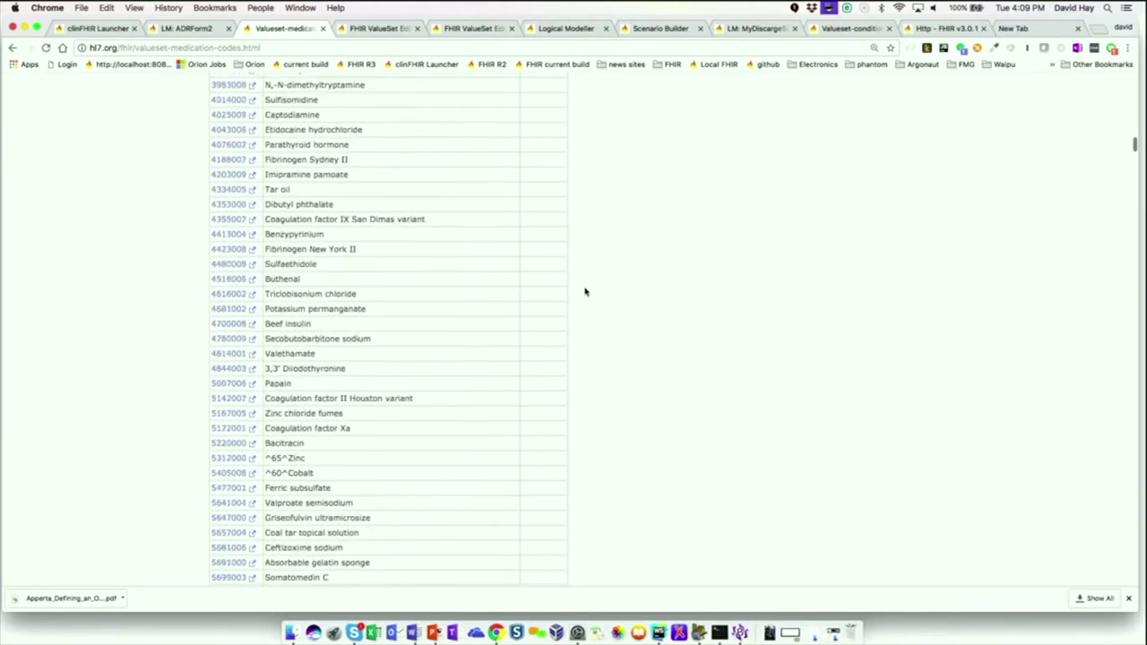
scroll(585, 291, down, 2)
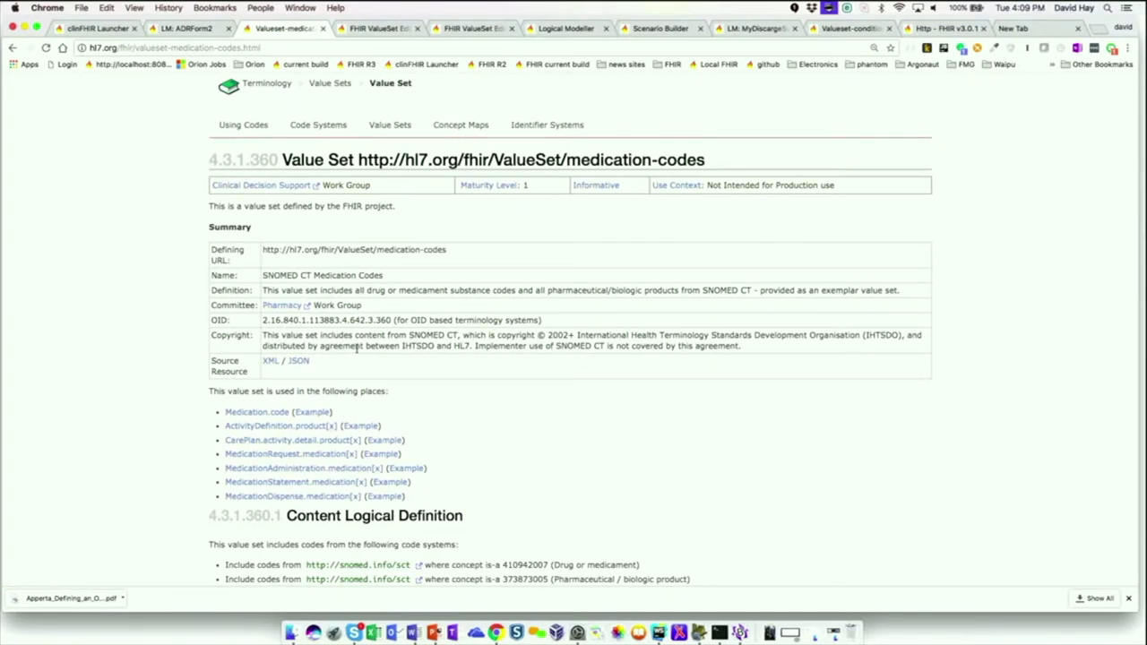
scroll(358, 358, down, 3)
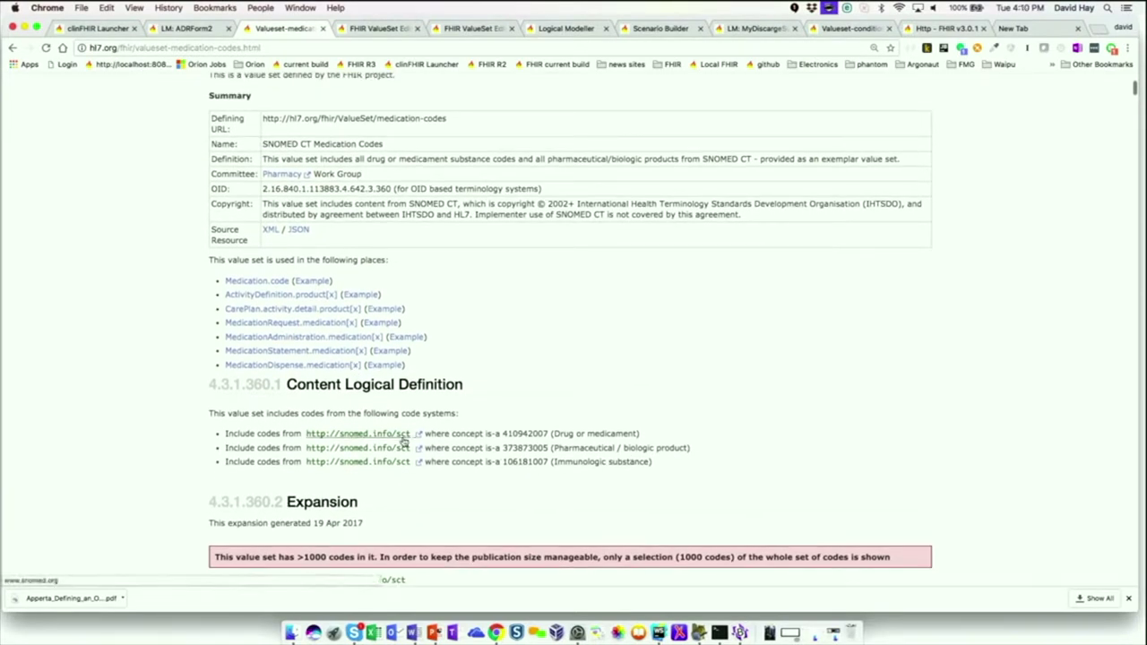
drag(202, 436, 230, 482)
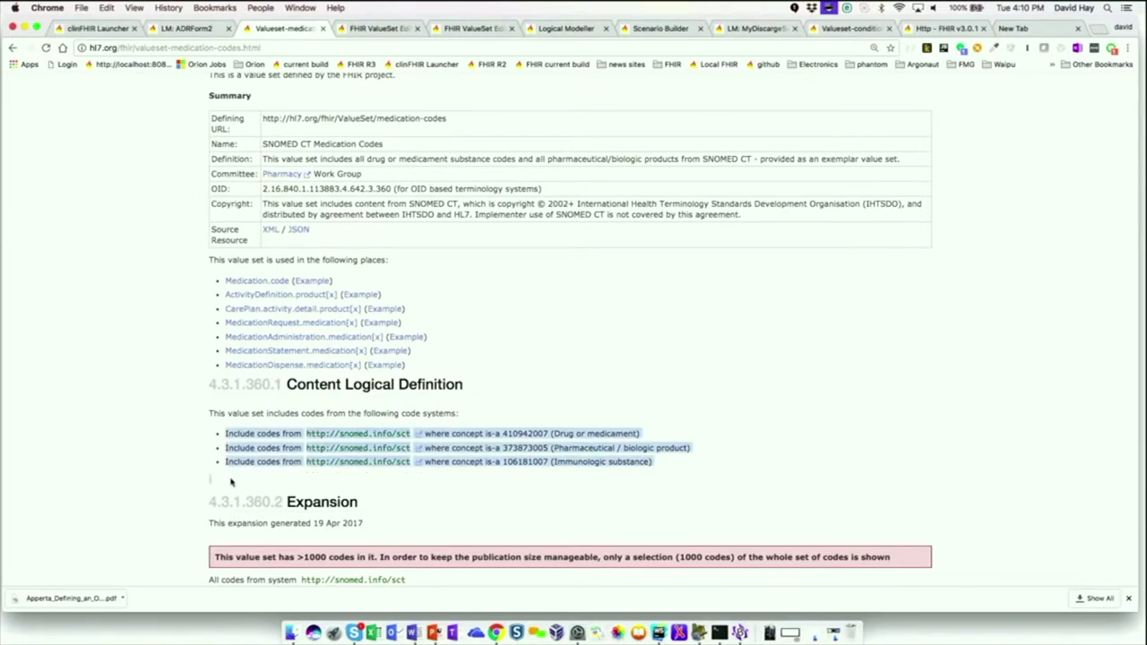
click(552, 212)
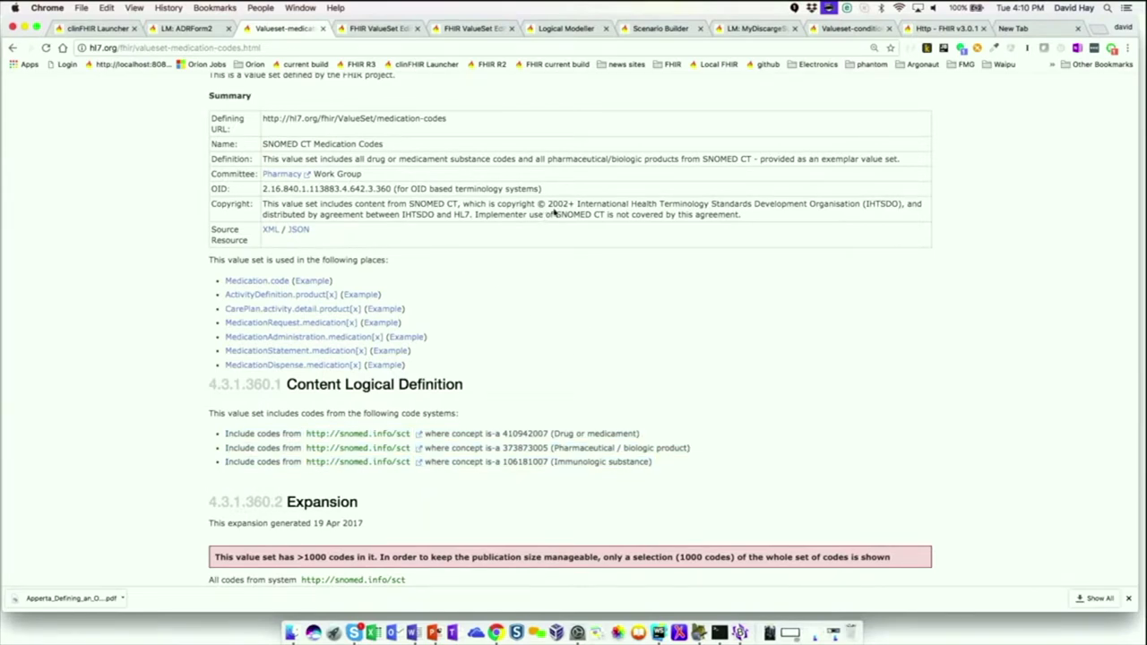